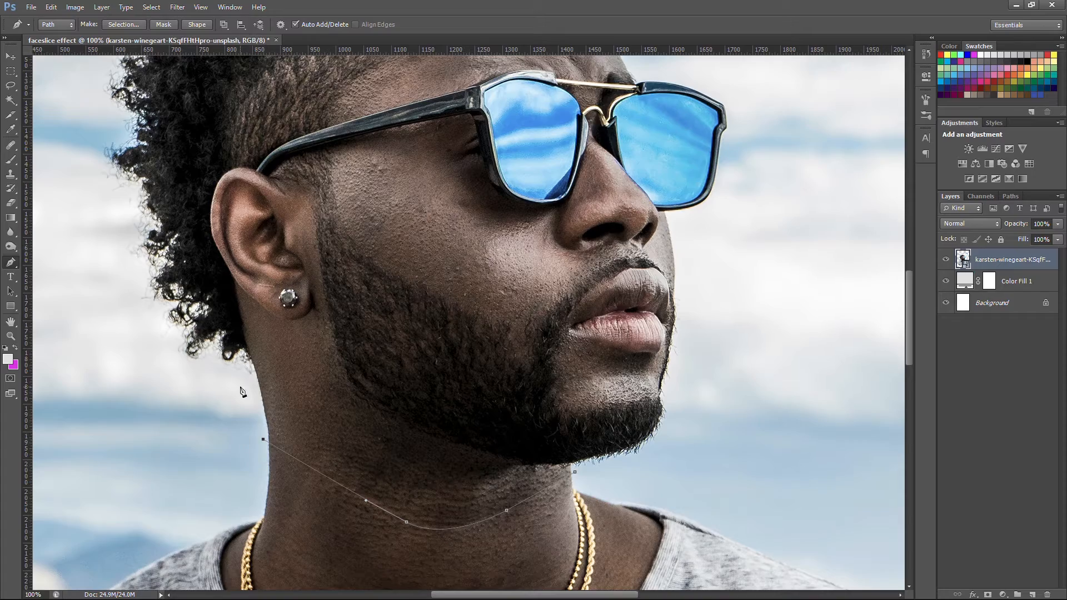
- Undo the last anchor point and continue the pen path up the back edge of the neck to the hair
key(ctrl+z)
key(ctrl+plus)
key(ctrl+plus)
drag(183, 400, 699, 54)
click(391, 328)
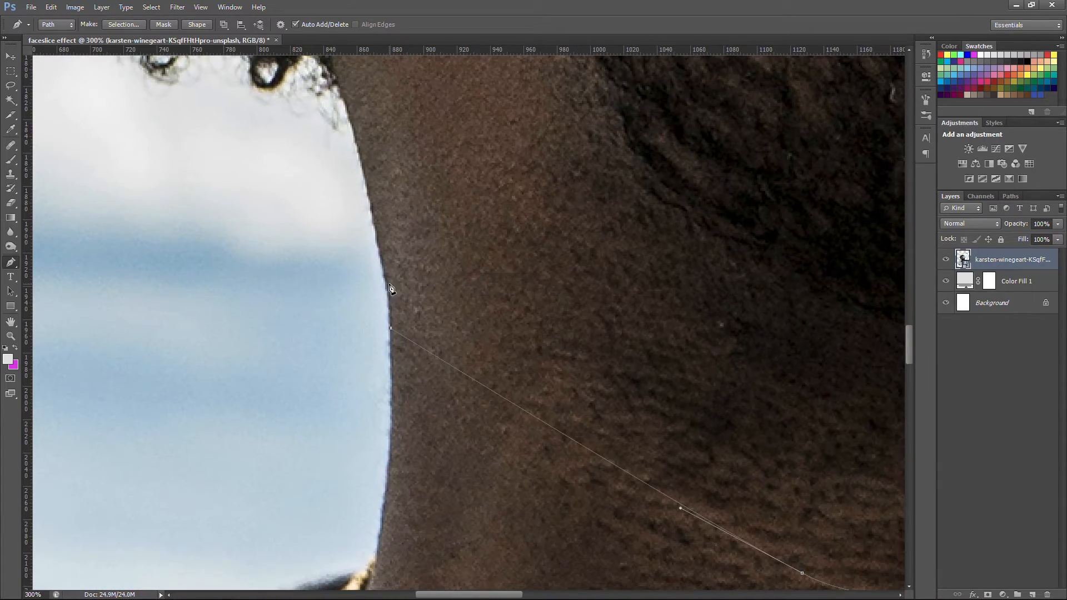
click(356, 151)
click(353, 137)
- Extend the pen path loosely around the curls at the nape and behind the ear, leaving a small margin outside the hair
key(ctrl+minus)
key(ctrl+minus)
drag(611, 212, 565, 324)
click(355, 367)
click(338, 355)
click(318, 362)
click(304, 351)
click(295, 335)
click(278, 306)
click(259, 298)
click(258, 272)
click(248, 231)
click(254, 217)
click(241, 184)
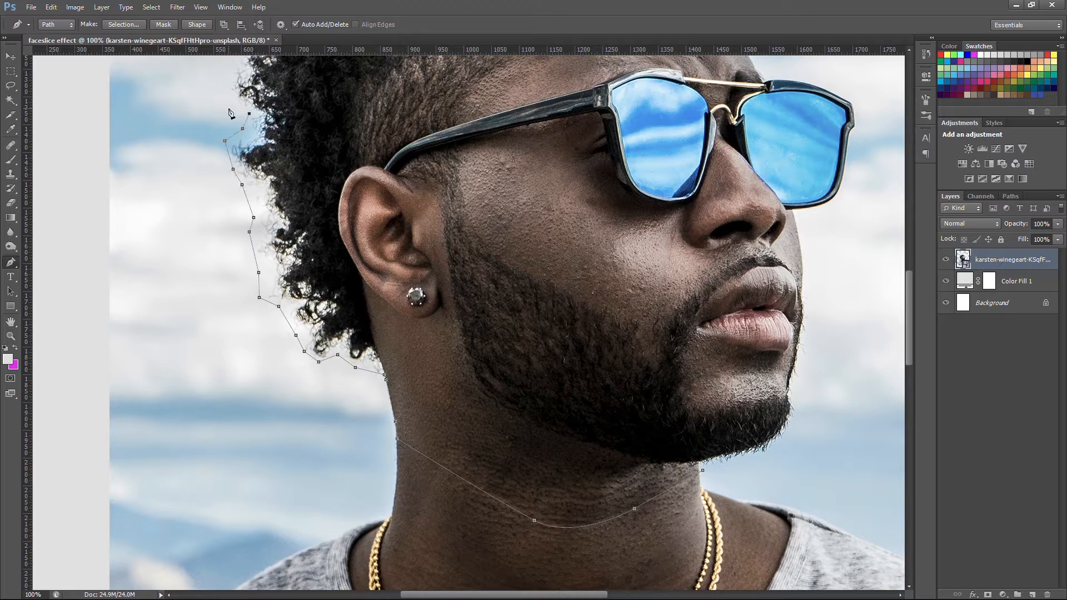
- Continue the pen path up the back of the head and over the crown, just outside the hair
click(228, 107)
drag(228, 107, 192, 372)
click(199, 344)
click(196, 315)
click(193, 288)
click(204, 271)
click(242, 188)
click(267, 147)
click(301, 120)
click(358, 138)
click(395, 107)
click(424, 65)
click(447, 77)
- Carry the pen path across the top of the hair and down its front side towards the forehead
drag(447, 78, 356, 211)
click(381, 189)
click(424, 189)
click(463, 188)
click(508, 198)
click(526, 231)
click(529, 258)
click(563, 253)
click(578, 262)
click(589, 285)
click(606, 305)
click(610, 335)
click(607, 353)
- Trace the forehead edge tightly with the pen path from the hairline down to the sunglasses
key(ctrl+plus)
key(ctrl+plus)
click(865, 536)
drag(864, 537, 459, 258)
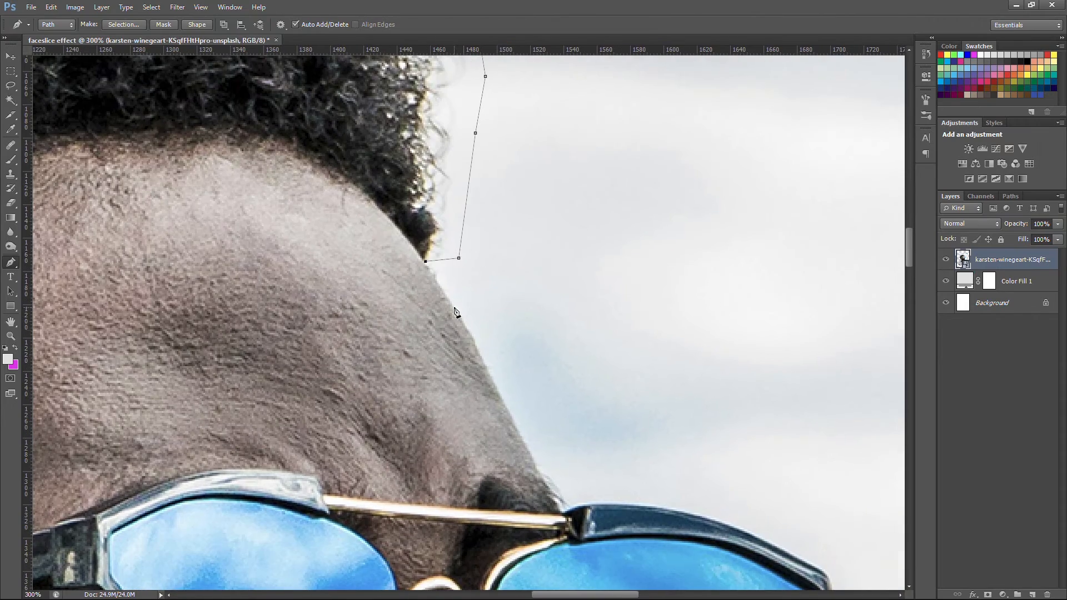
click(527, 451)
key(ctrl+plus)
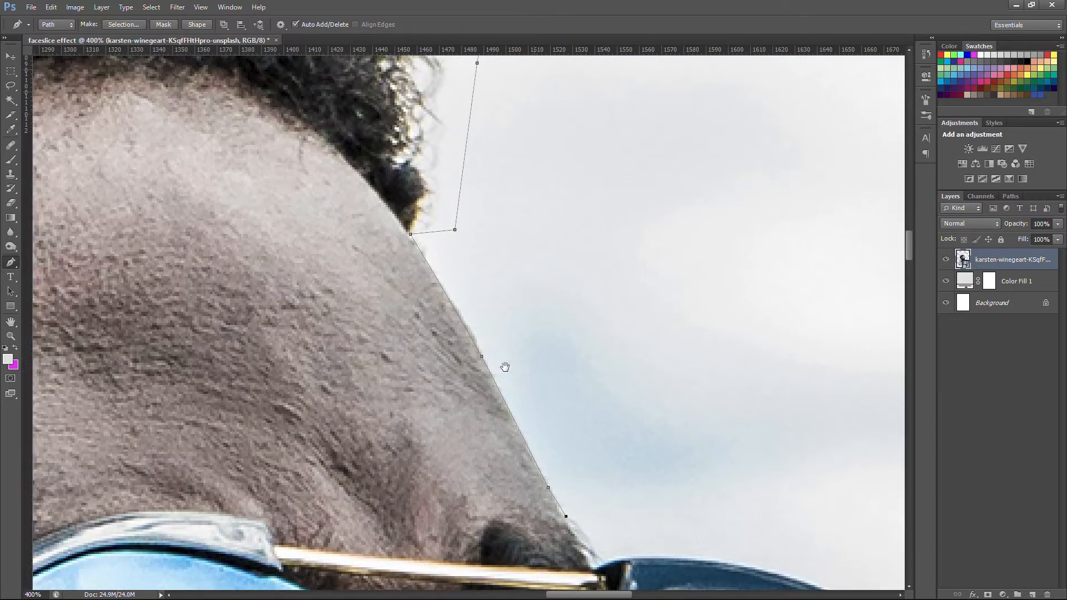
drag(505, 366, 435, 126)
click(497, 288)
- Trace the pen path around the outer frame of the far sunglasses lens and back to the cheek
drag(708, 339, 549, 262)
click(538, 255)
click(592, 270)
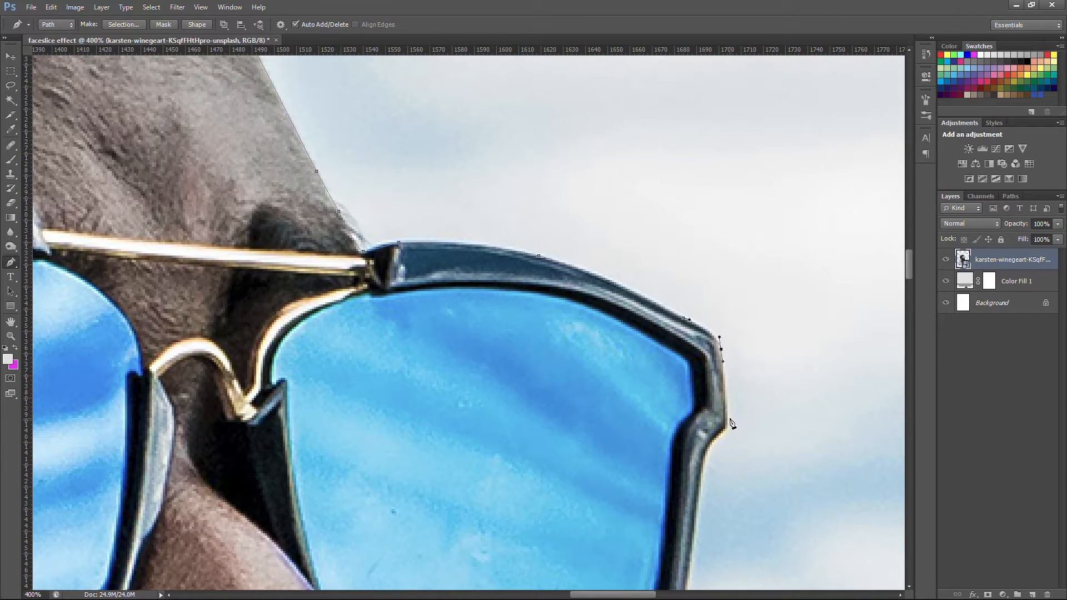
drag(701, 501, 696, 334)
drag(671, 505, 694, 351)
drag(647, 403, 600, 425)
drag(542, 439, 524, 438)
key(ctrl+z)
click(498, 441)
click(491, 440)
- Trace the cheek edge with curved path segments from beneath the sunglasses down to the mouth
drag(577, 496, 585, 302)
click(535, 393)
drag(539, 408, 539, 432)
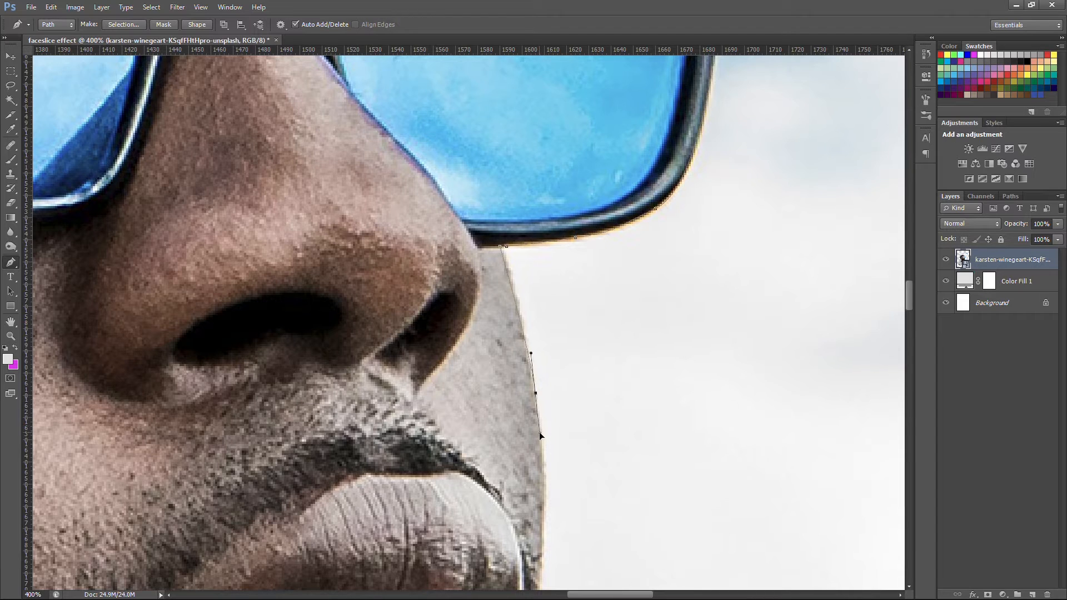
drag(556, 489, 578, 315)
drag(565, 375, 565, 390)
- Continue the pen path along the face edge beside the lips and down to the top of the chin beard
drag(609, 458, 598, 171)
click(551, 149)
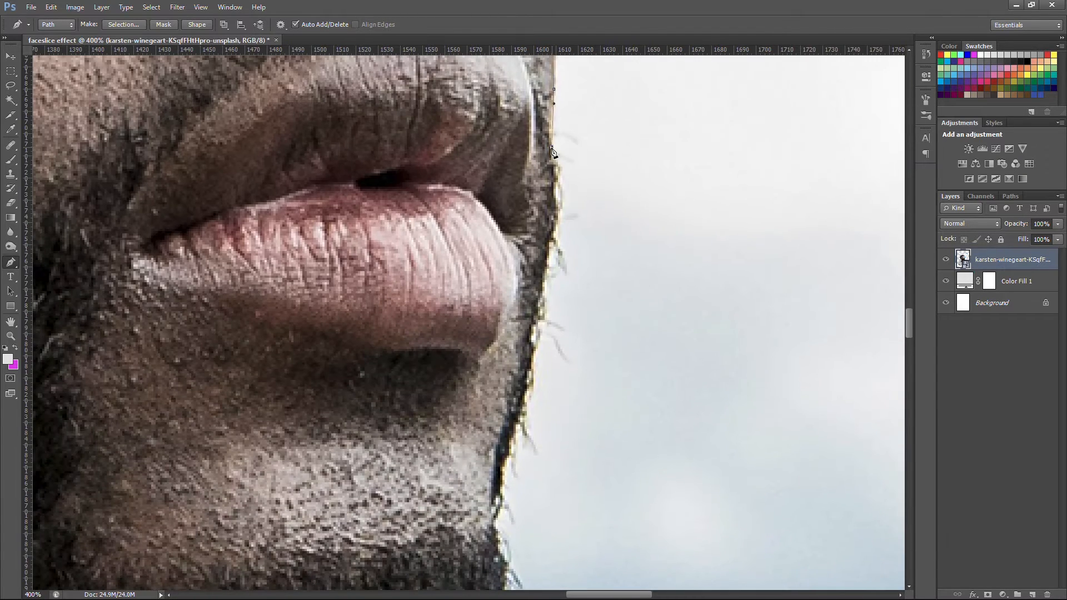
click(534, 317)
drag(535, 318, 581, 181)
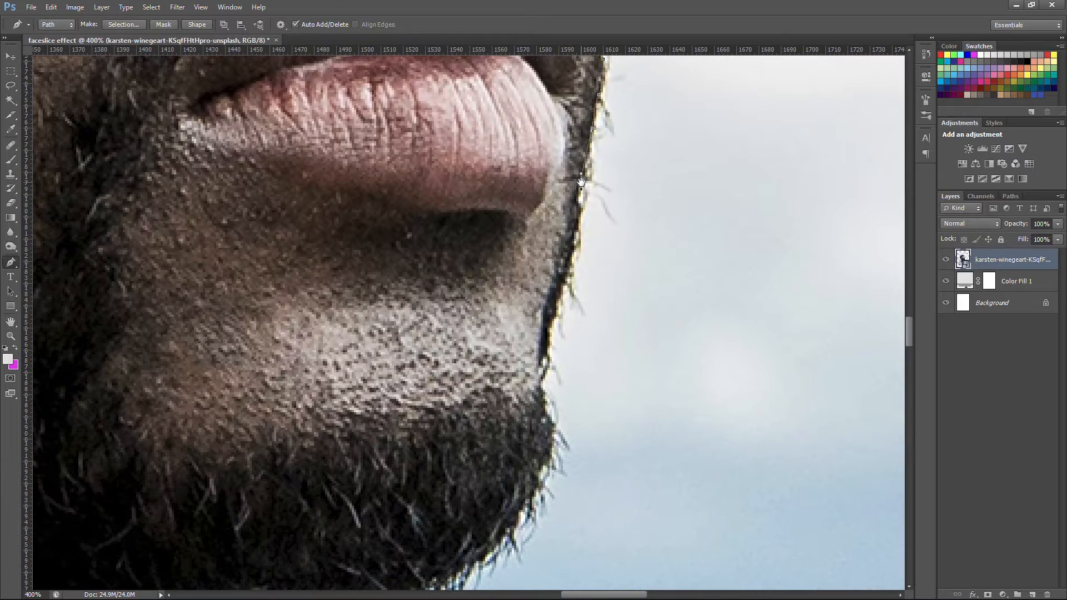
click(575, 224)
click(560, 304)
drag(560, 305, 610, 199)
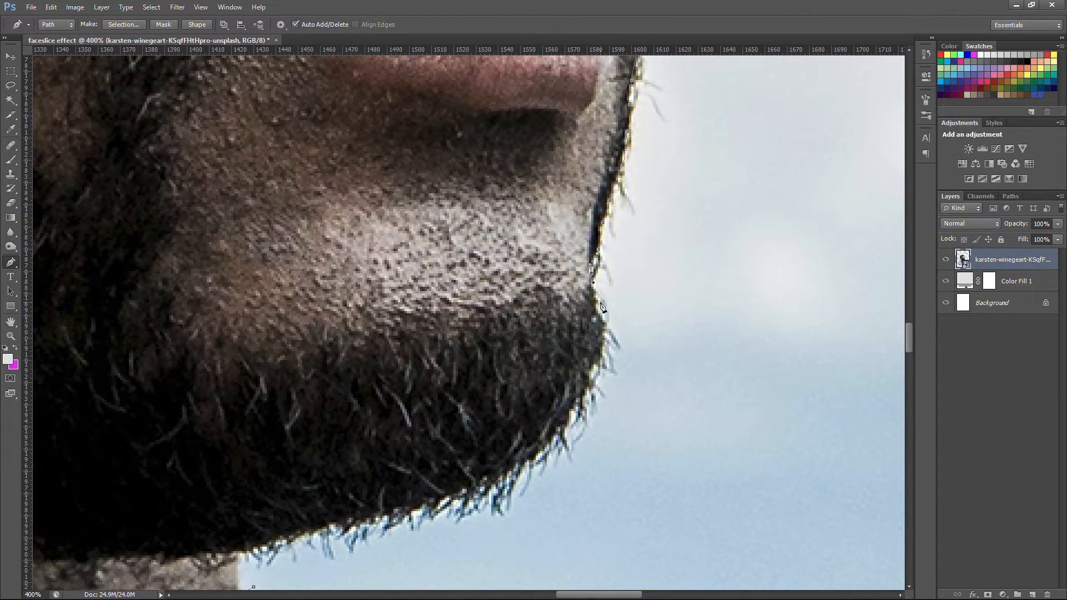
- Trace the pen path loosely around the chin beard and along its underside back towards the neck's starting point
click(618, 393)
click(594, 433)
click(469, 522)
click(423, 534)
click(402, 544)
click(367, 549)
click(333, 563)
click(313, 566)
drag(313, 567, 451, 430)
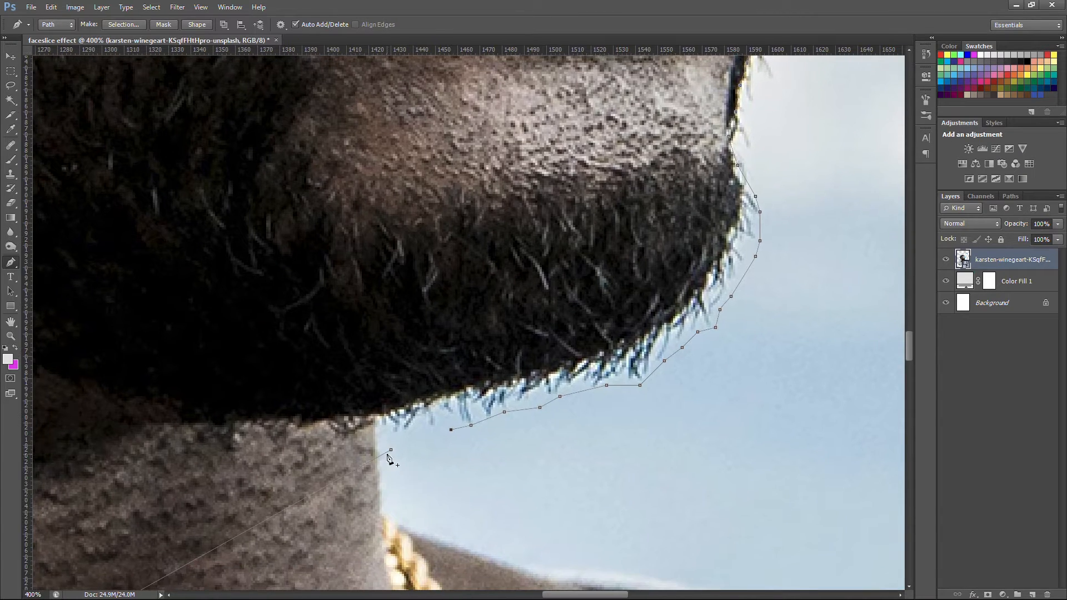
- Convert the closed head path into a selection
right_click(428, 442)
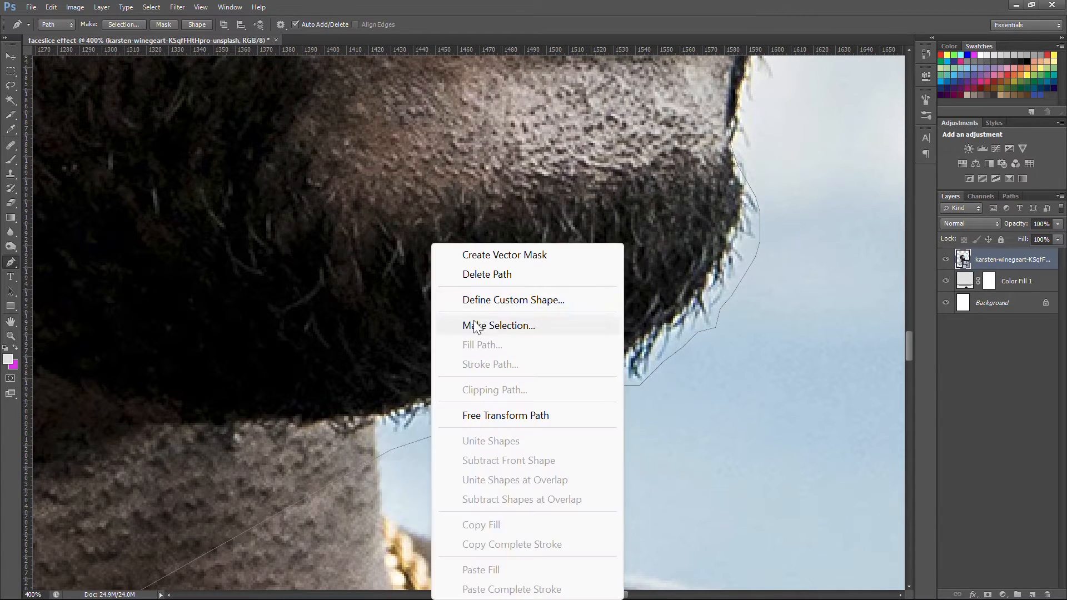
click(498, 326)
click(590, 175)
key(ctrl+minus)
key(ctrl+minus)
key(ctrl+minus)
key(ctrl+minus)
key(ctrl+minus)
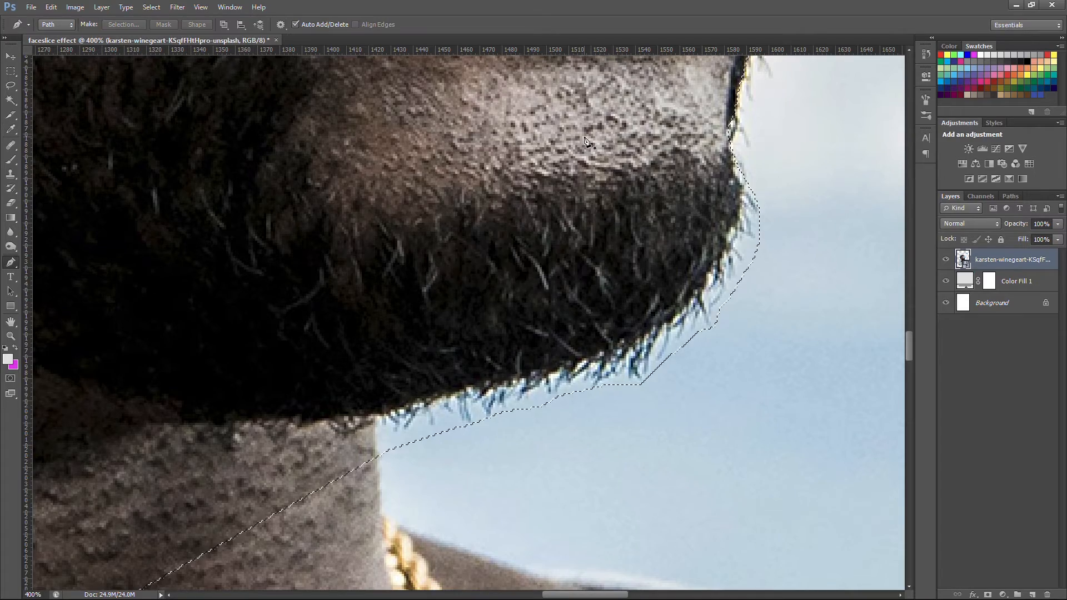
key(ctrl+minus)
key(ctrl+minus)
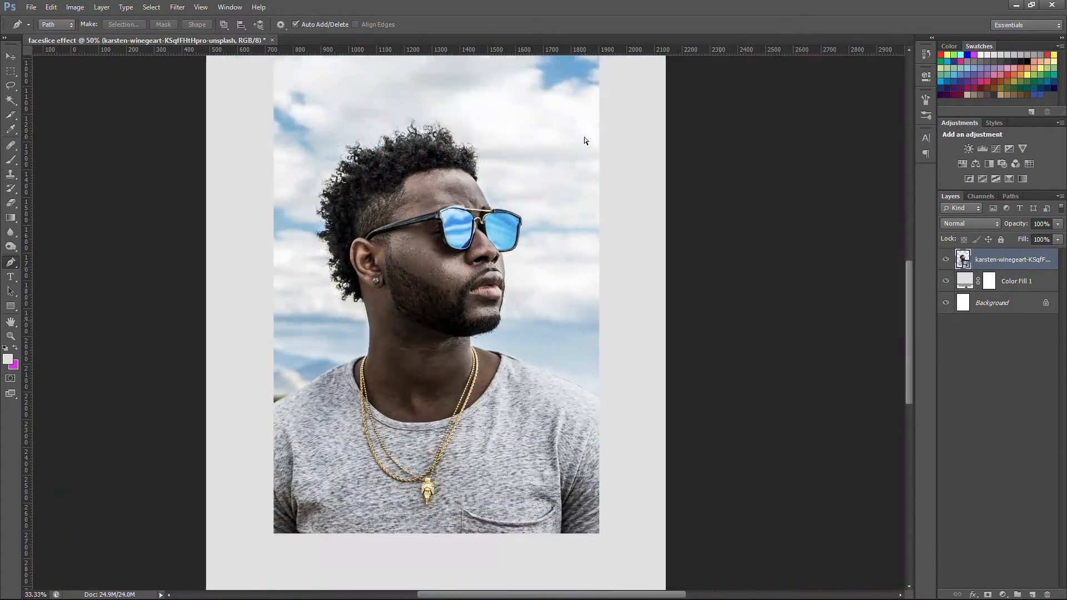
- Copy the selected head to a new layer and delete the original photo layer
key(ctrl+j)
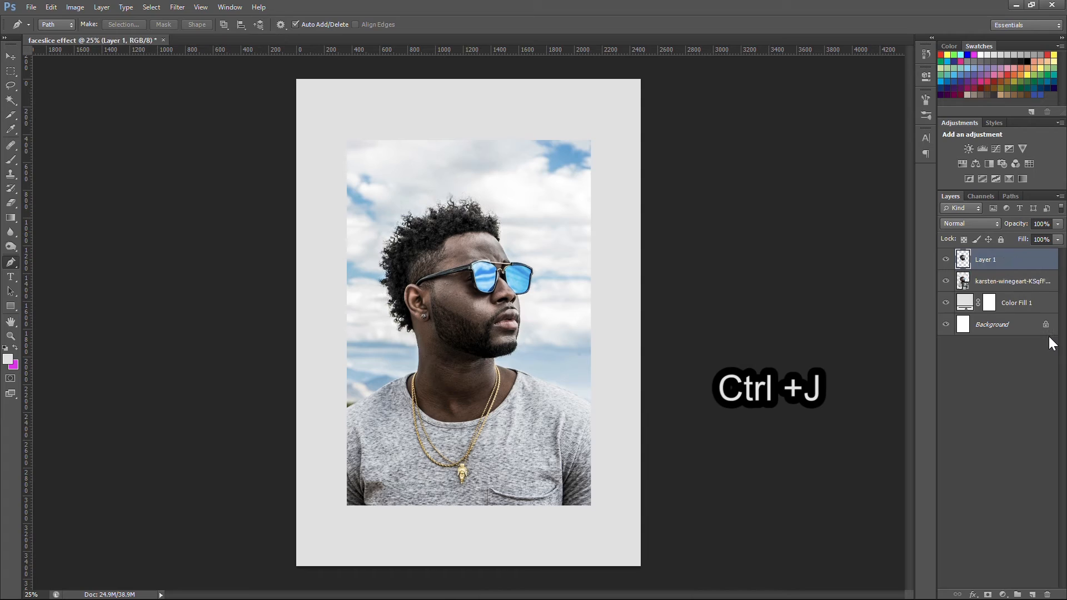
click(1016, 282)
key(Delete)
- On Layer 1, draw a closed pen path around the leftover sky at the neck's front corner beneath the beard
key(ctrl+plus)
key(ctrl+plus)
key(ctrl+plus)
key(ctrl+plus)
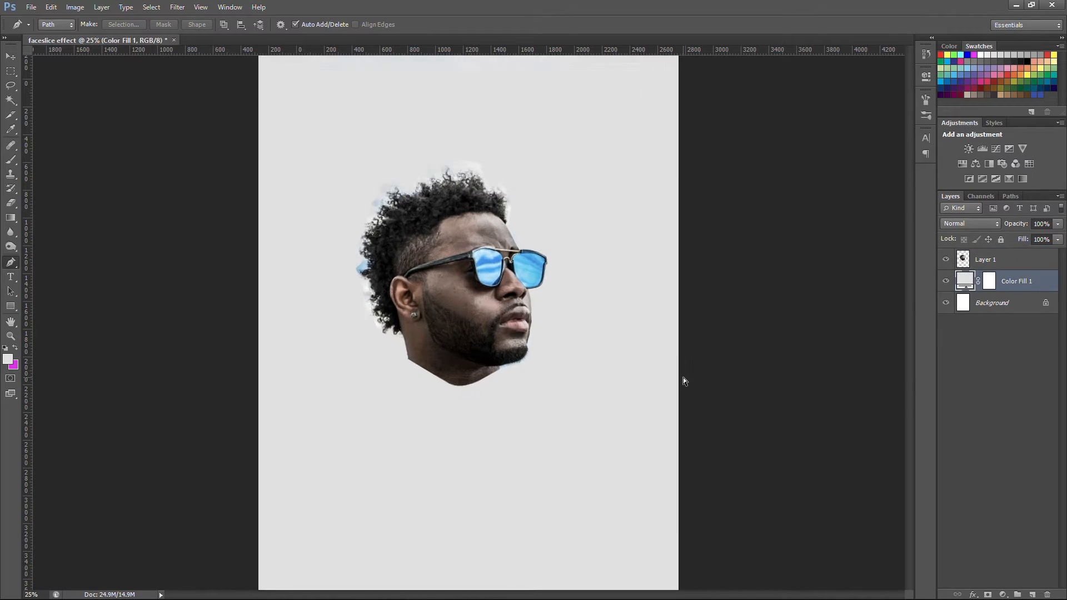
key(ctrl+plus)
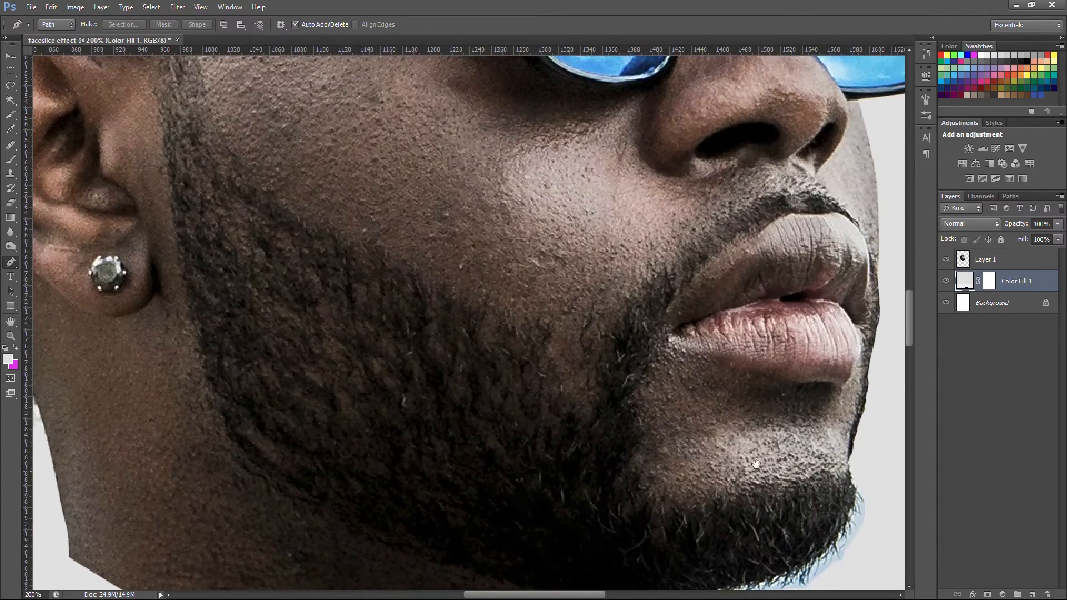
drag(751, 453, 588, 117)
key(ctrl+plus)
key(ctrl+plus)
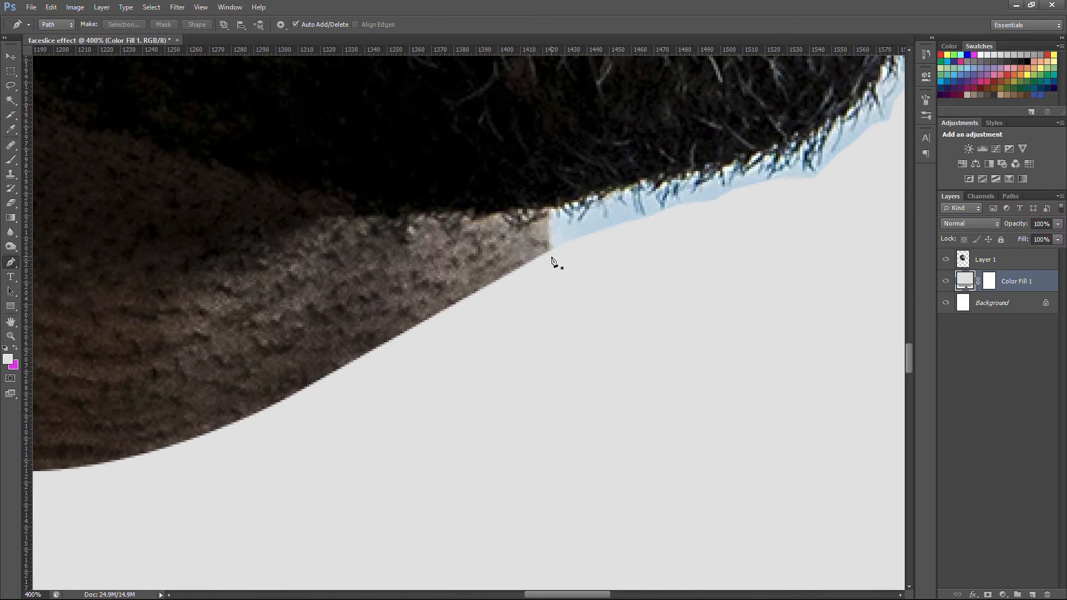
click(995, 262)
click(544, 256)
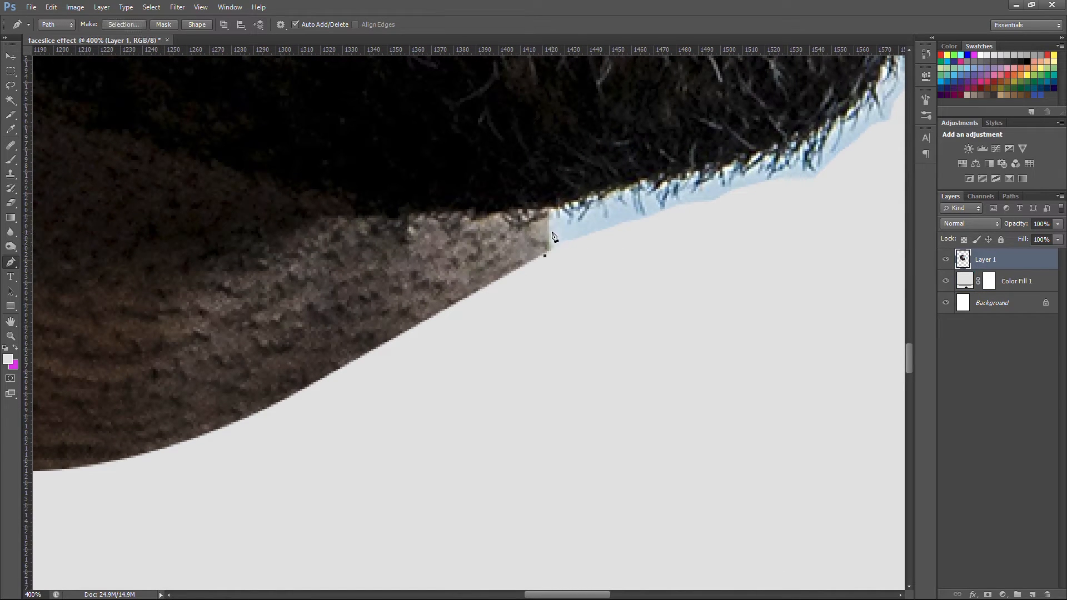
drag(658, 234, 574, 278)
click(545, 257)
- Turn the small path into a selection and remove the leftover sky inside it
right_click(593, 244)
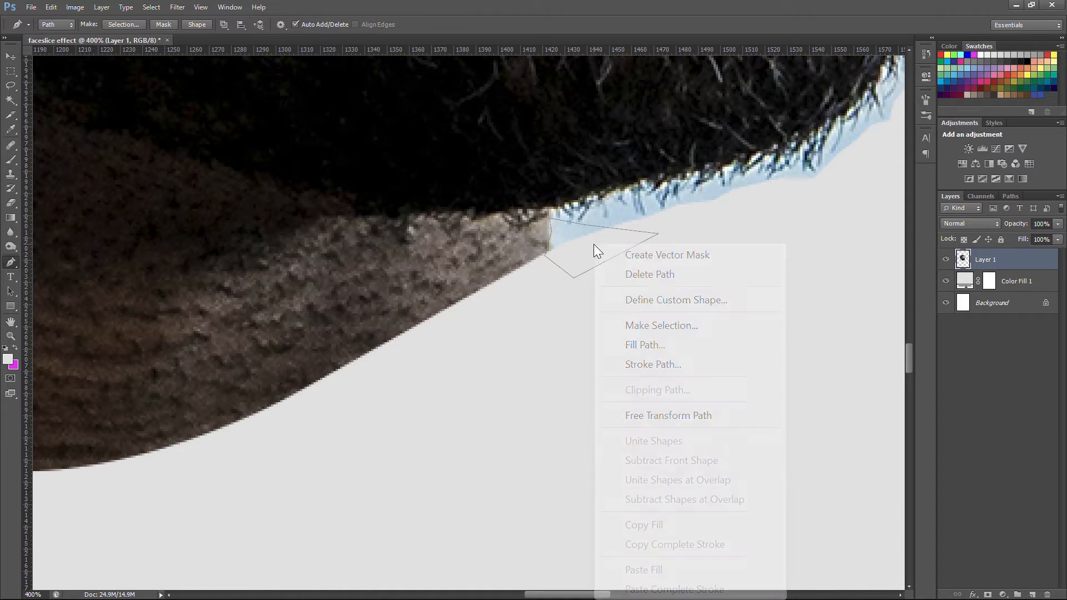
click(628, 322)
key(Return)
- Move the cut-out head lower on the canvas
key(ctrl+0)
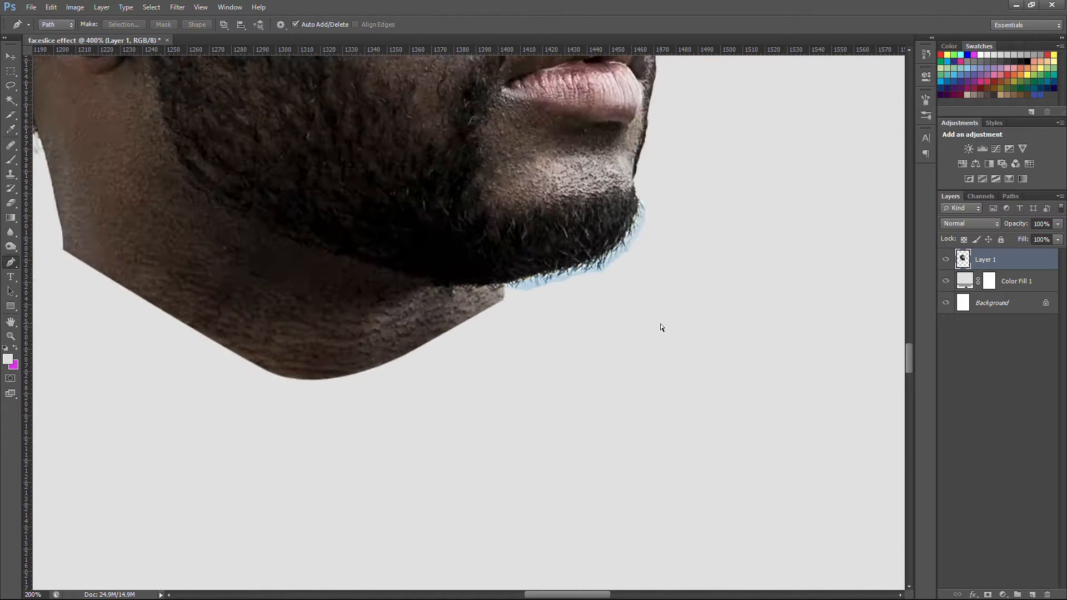
key(v)
drag(382, 244, 389, 346)
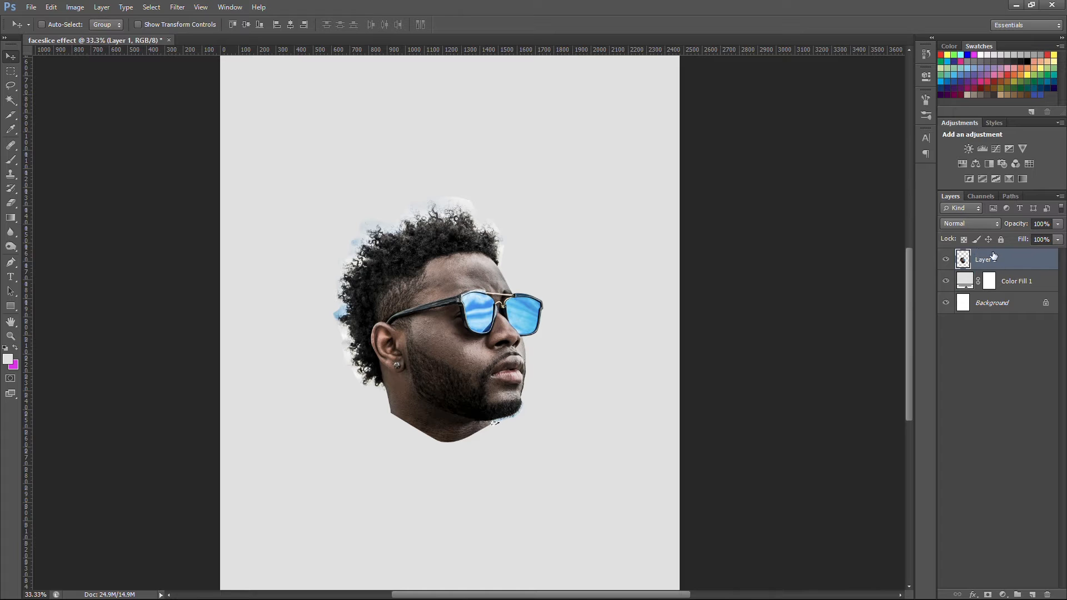
- Load the outline of Layer 1 as a selection and open Refine Edge for it
ctrl+click(963, 260)
key(w)
right_click(446, 281)
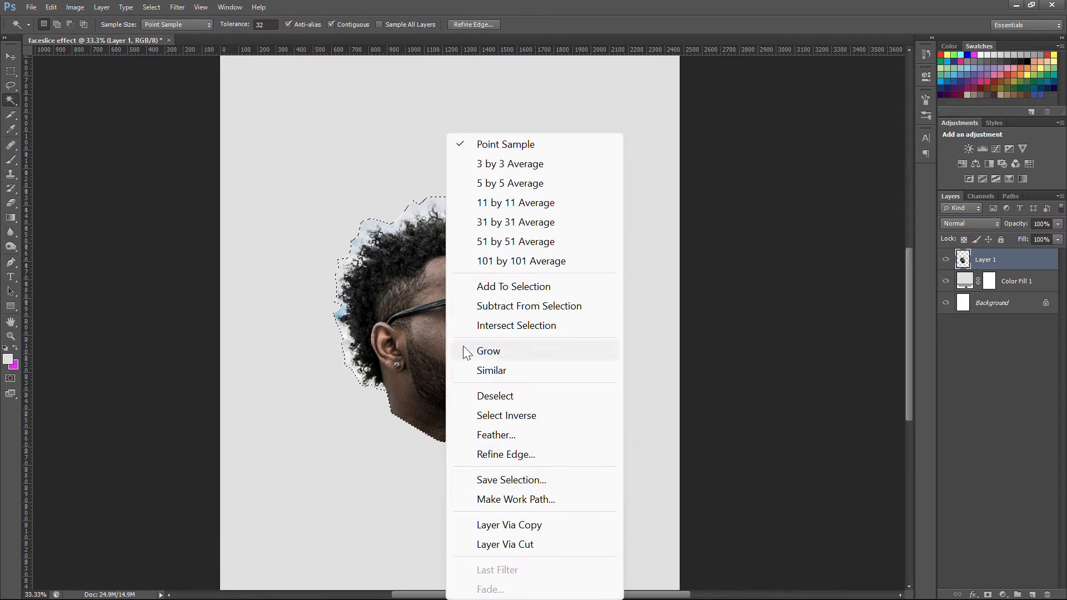
click(512, 454)
- Enable Smart Radius, set Radius 0.7 px, Smooth 7 and Feather 0.7 px, and output to New Layer with Layer Mask
click(886, 206)
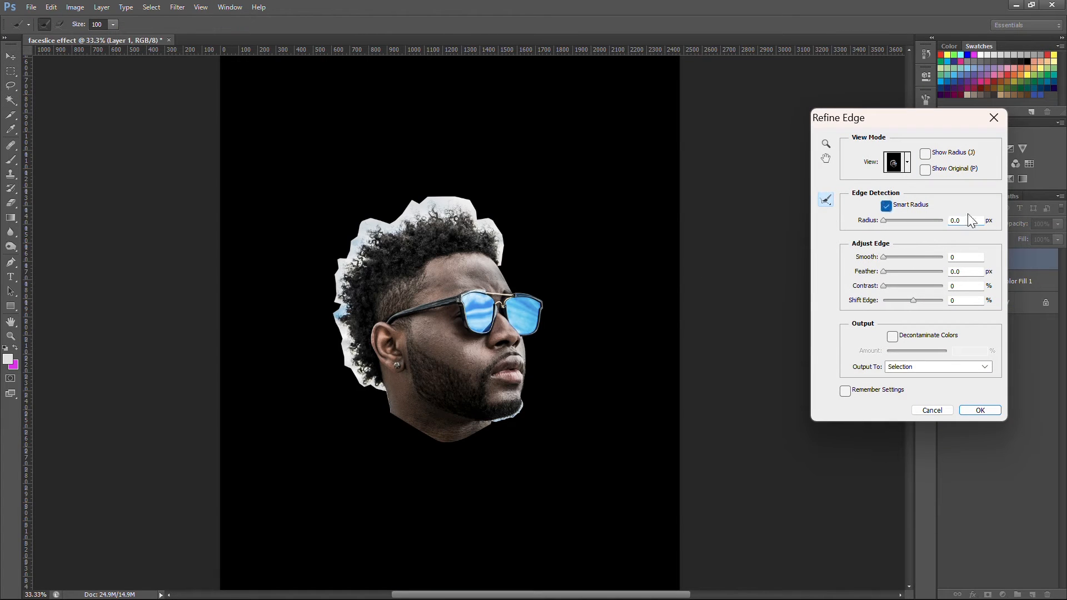
key(BackSpace)
text(7)
click(974, 257)
text(7)
key(BackSpace)
text(7)
click(939, 367)
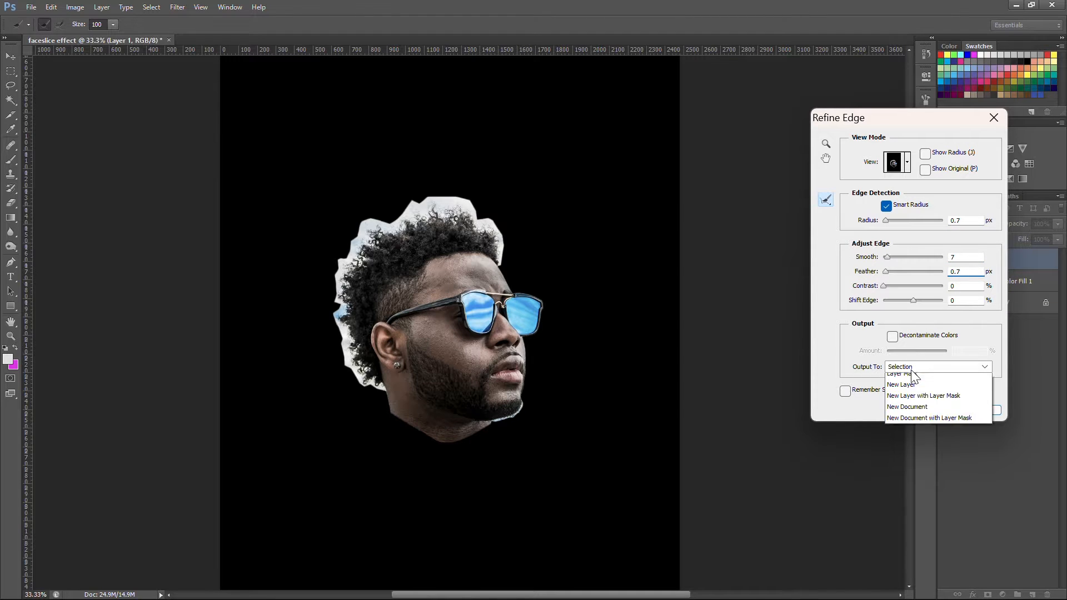
click(902, 377)
- Brush the Refine Radius tool around the whole hair outline to remove the sky between the curls
key(bracketright)
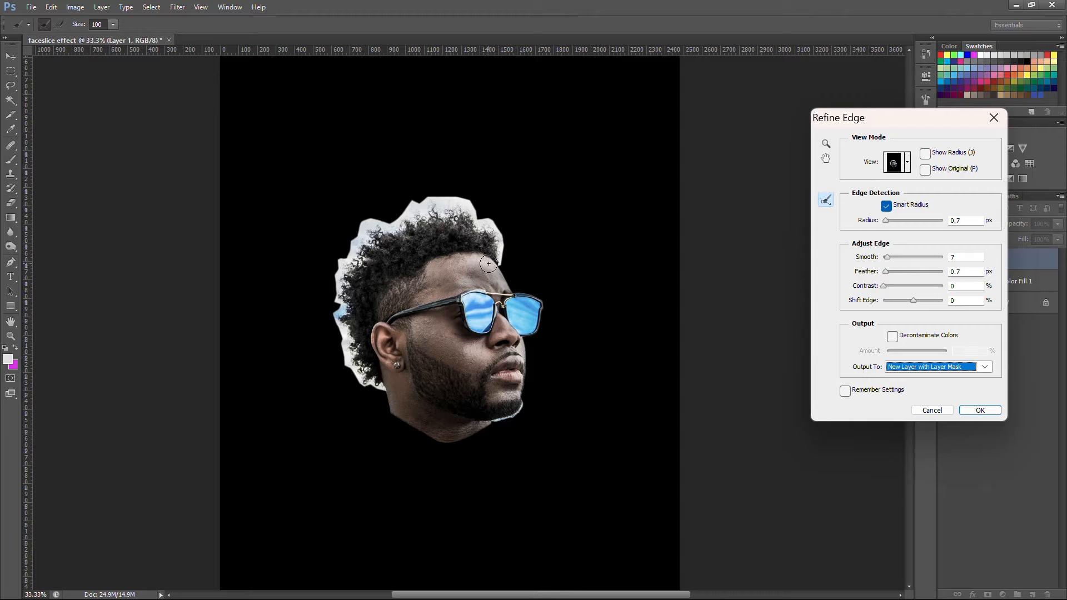
mouse_move(512, 261)
mouse_down()
mouse_move(454, 207)
mouse_move(403, 221)
mouse_move(417, 226)
mouse_up()
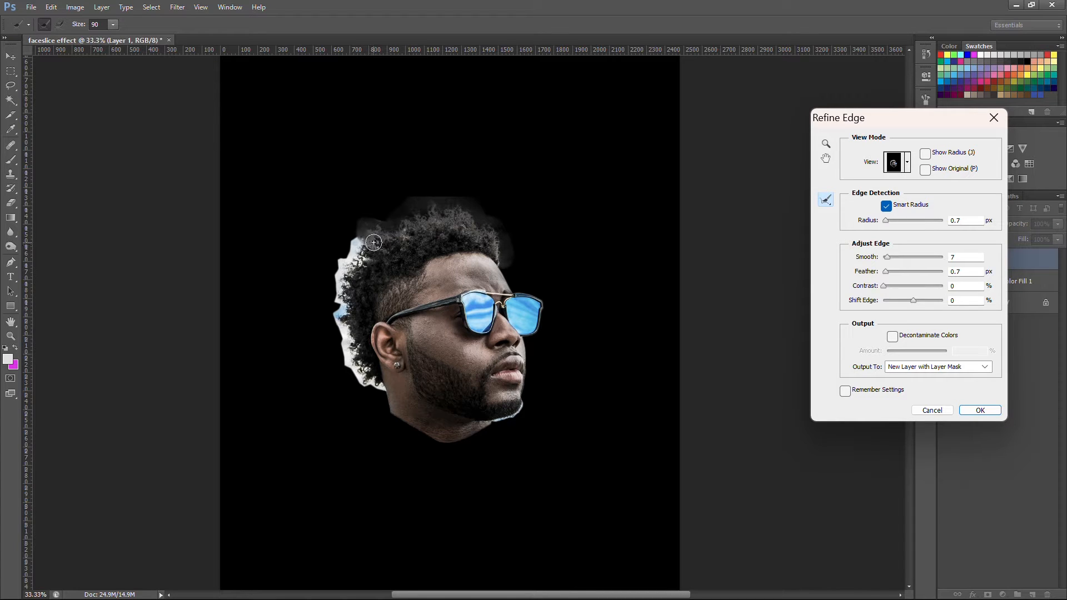
mouse_move(364, 261)
mouse_down()
mouse_move(340, 268)
mouse_move(344, 312)
mouse_move(332, 322)
mouse_move(350, 341)
mouse_move(350, 374)
mouse_move(379, 384)
mouse_up()
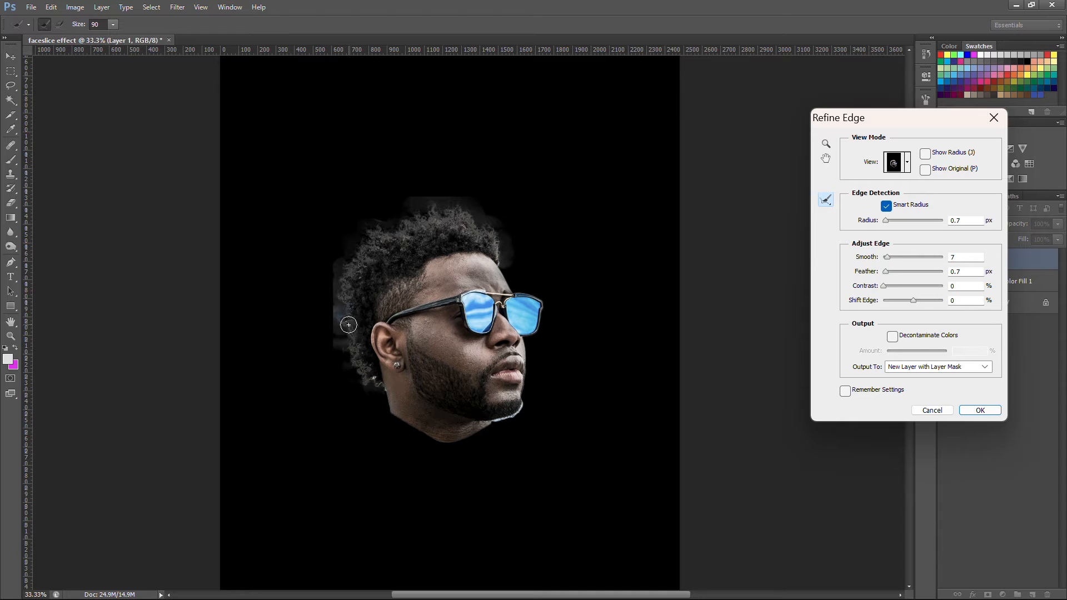
click(371, 376)
click(379, 391)
click(355, 355)
click(503, 259)
- Refine the beard edge under the chin with a smaller brush and apply the edge refinement
key(bracketleft)
key(bracketleft)
drag(522, 404, 492, 420)
key(Return)
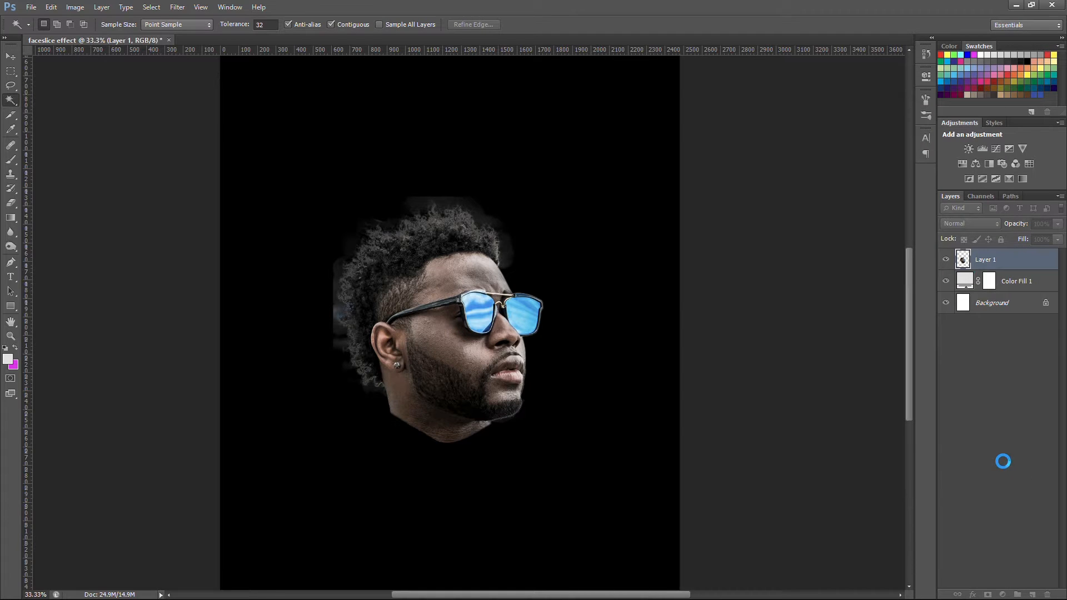
- Reposition the masked head and enlarge it with Free Transform, placing it in the lower half of the canvas
key(v)
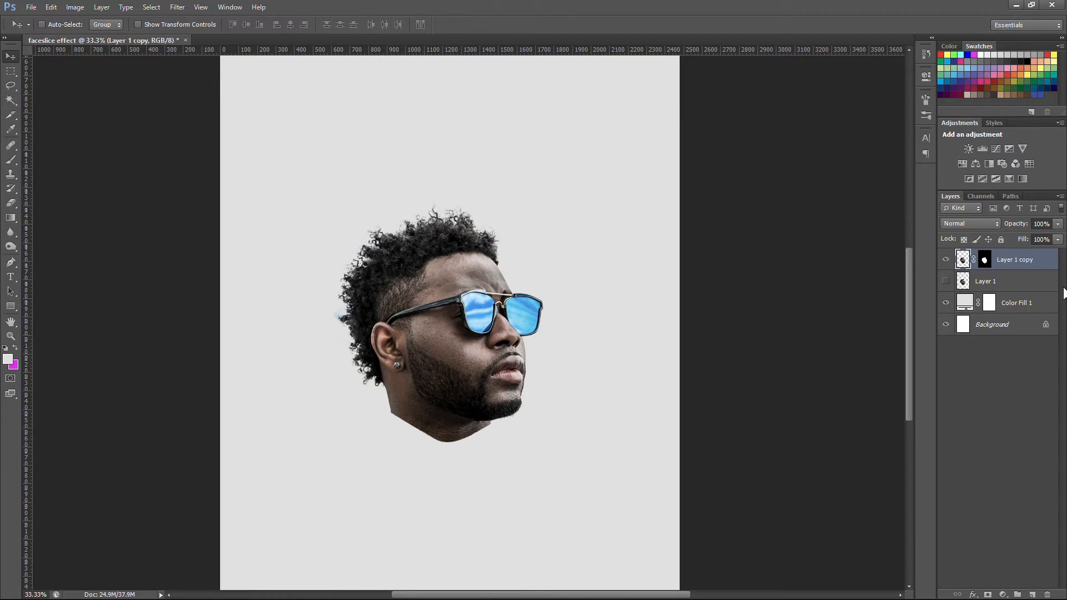
drag(416, 283, 408, 308)
key(ctrl+t)
drag(535, 221, 567, 185)
drag(452, 280, 478, 295)
key(Return)
- Erase the blue sky remnant behind the hair with a soft round 125 px eraser at 0% hardness
key(ctrl+plus)
key(ctrl+plus)
drag(368, 309, 426, 255)
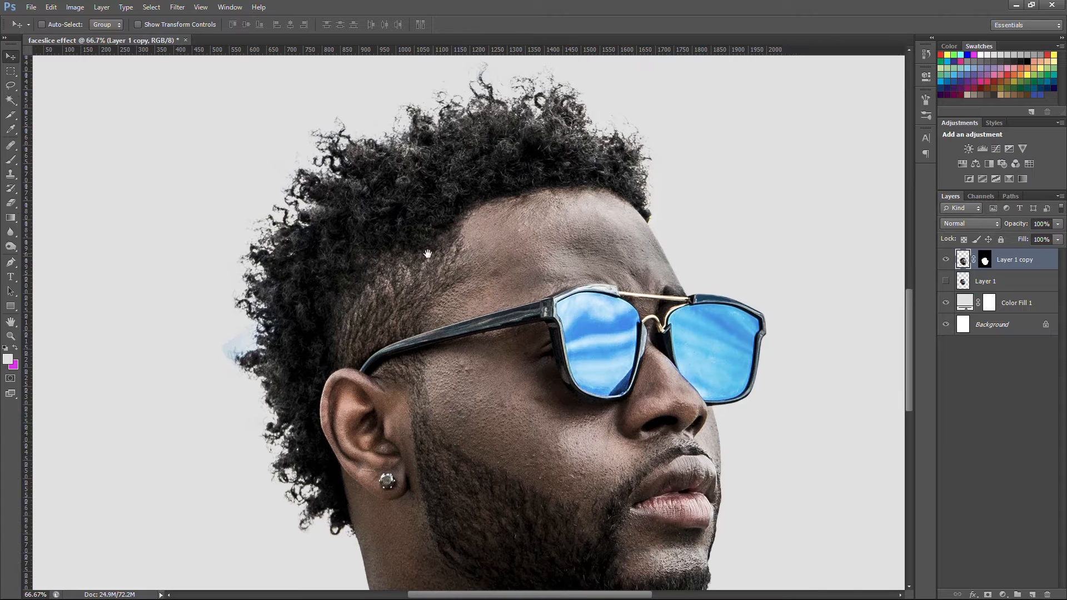
drag(357, 283, 359, 240)
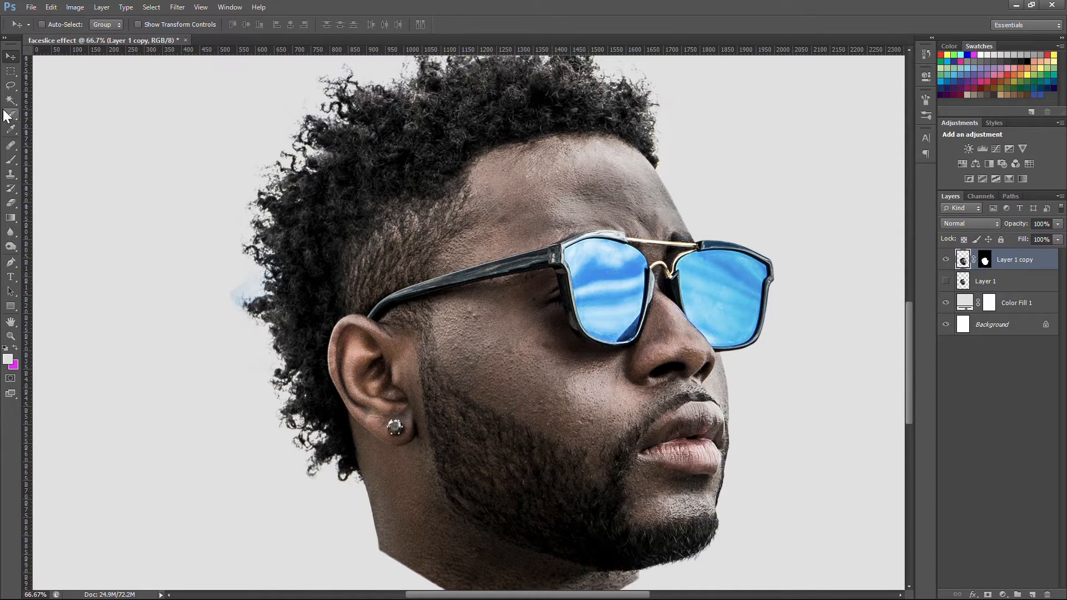
click(11, 204)
right_click(213, 275)
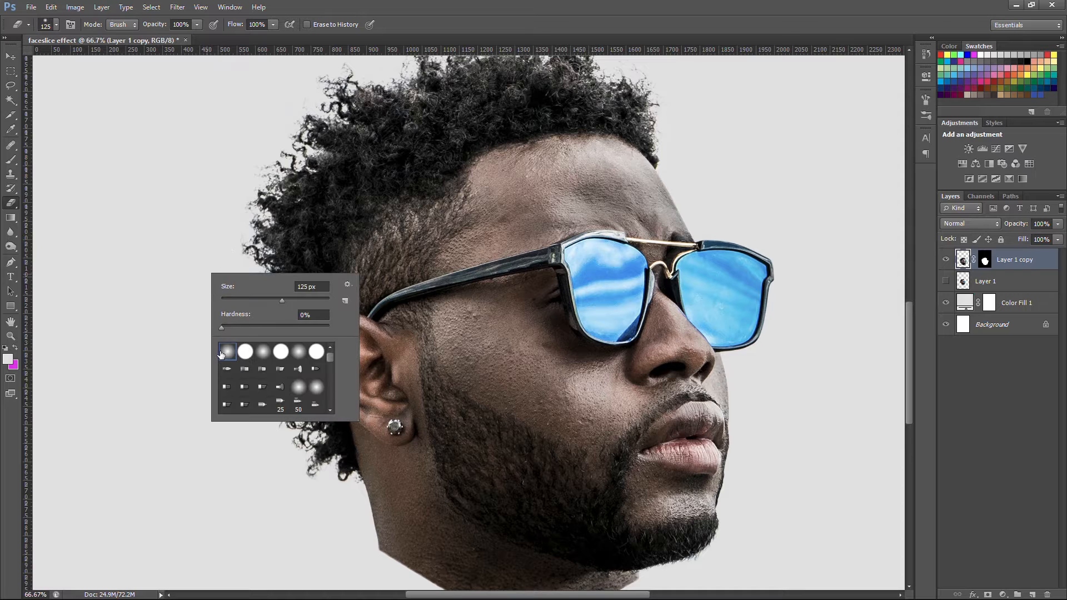
click(175, 348)
mouse_move(226, 292)
mouse_down()
mouse_move(220, 303)
mouse_move(238, 281)
mouse_up()
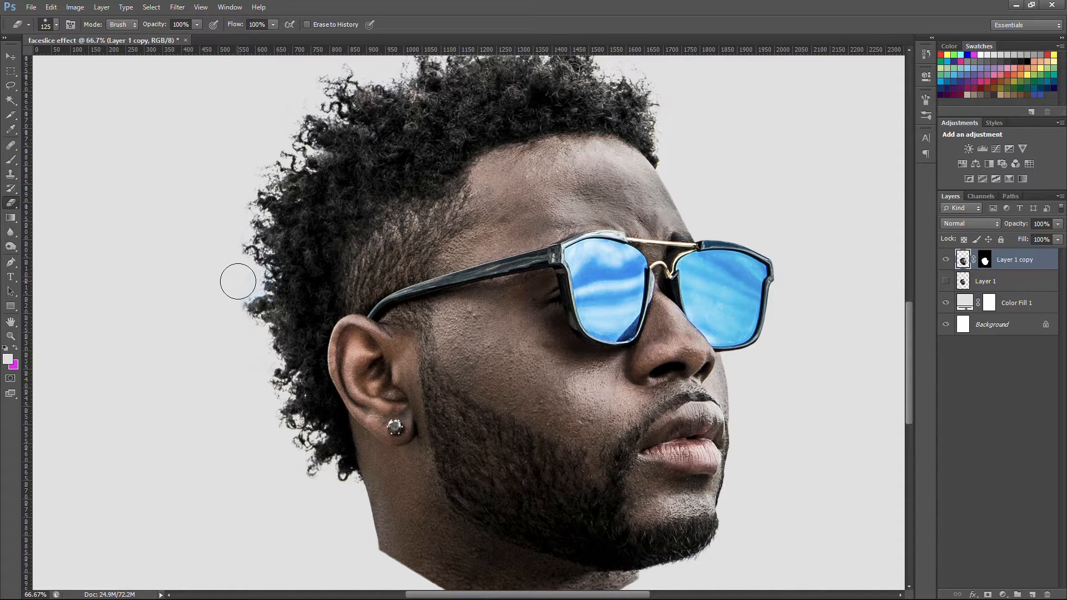
key(v)
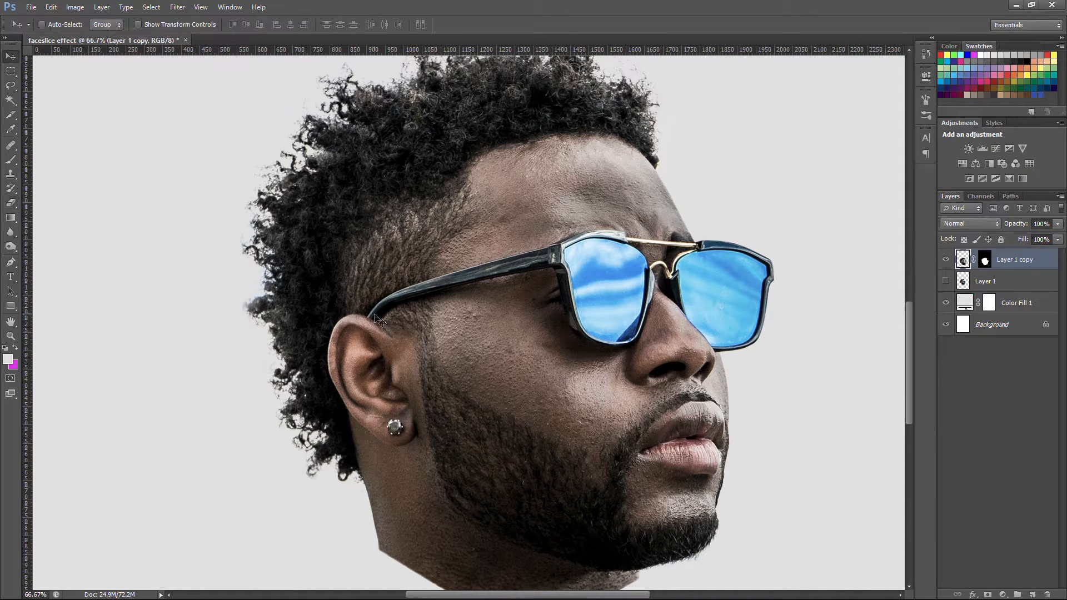
key(ctrl+minus)
key(ctrl+minus)
key(ctrl+minus)
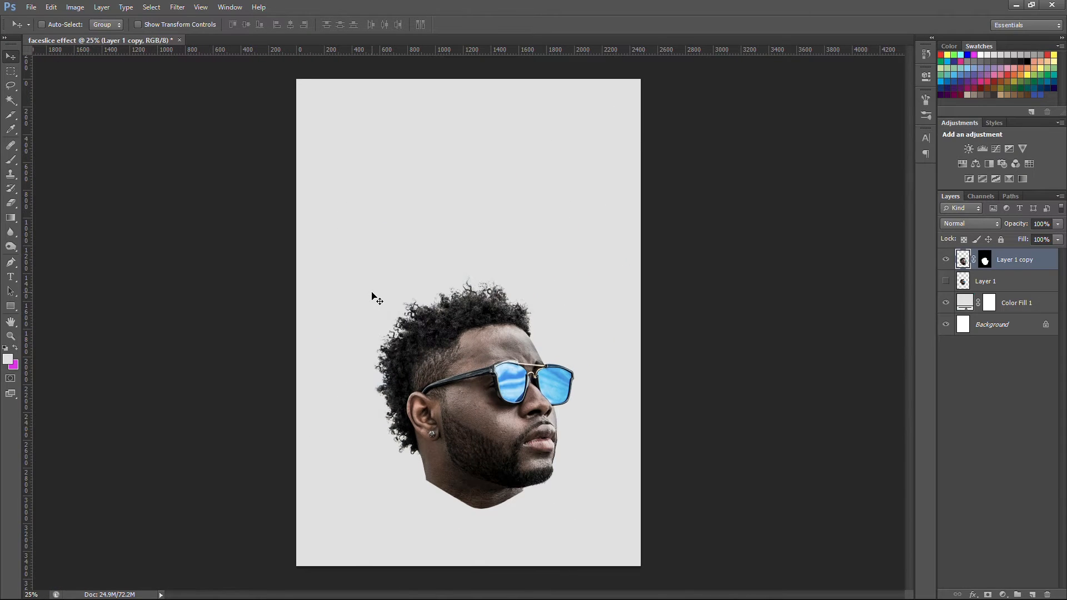
- Convert the masked head layer to a smart object and move the head up to the middle of the canvas
right_click(1050, 263)
click(920, 182)
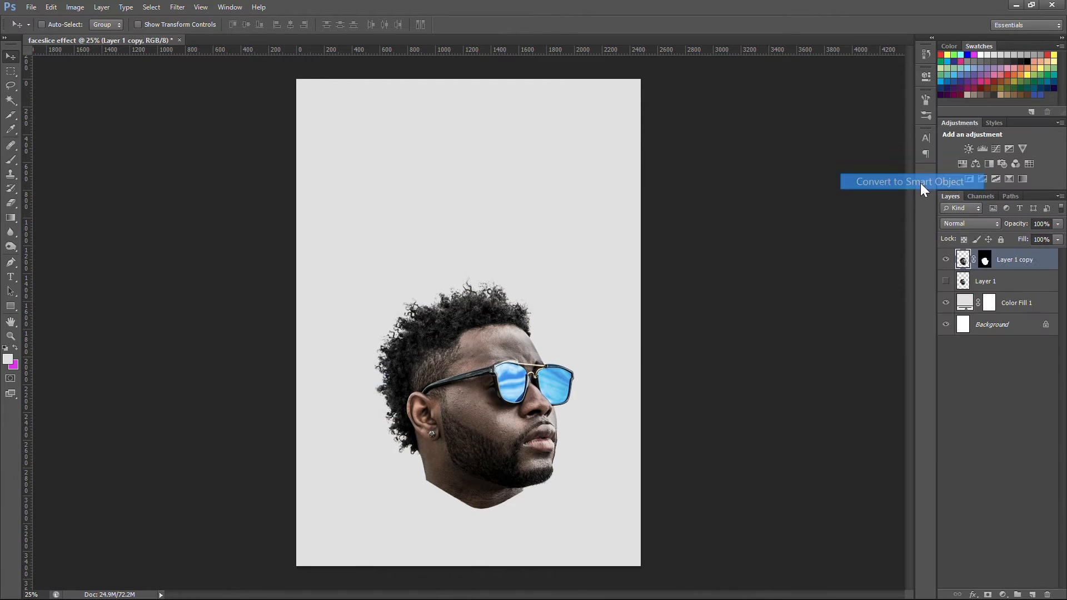
drag(497, 403, 494, 324)
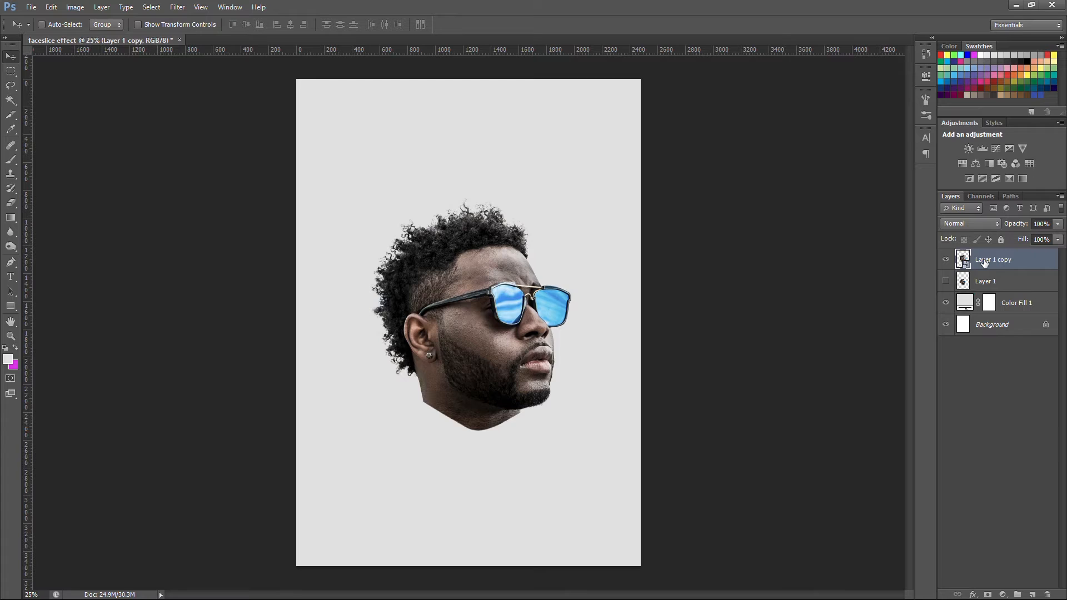
- Rasterize the smart object head layer into ordinary pixels
key(ctrl+plus)
key(ctrl+plus)
key(e)
click(512, 263)
key(Return)
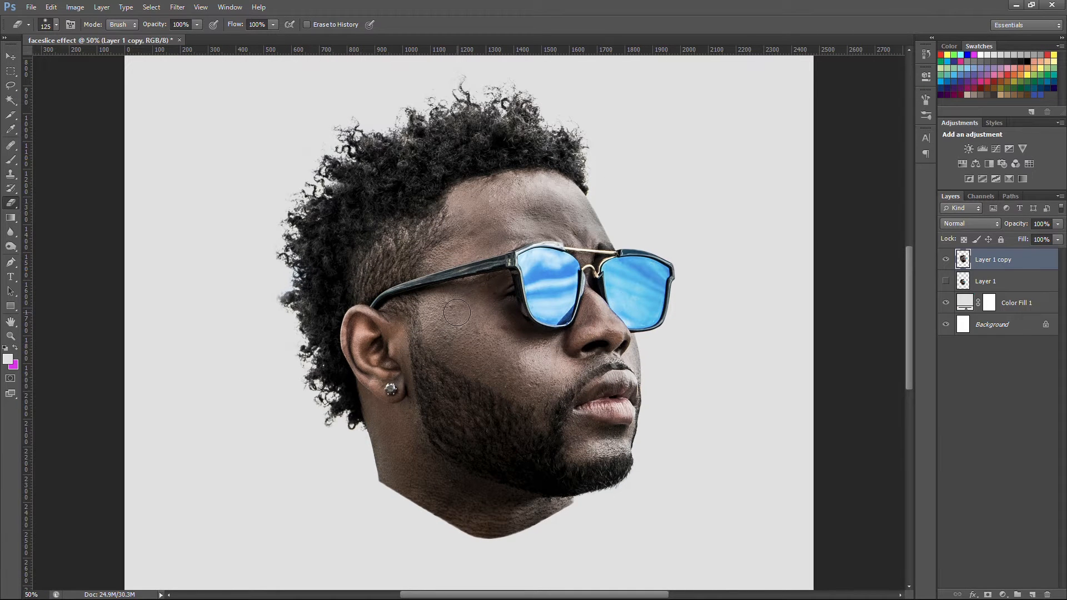
- Draw a closed Pen path around the neck, following the lower beard line and looping outside the neck's cut edge
key(p)
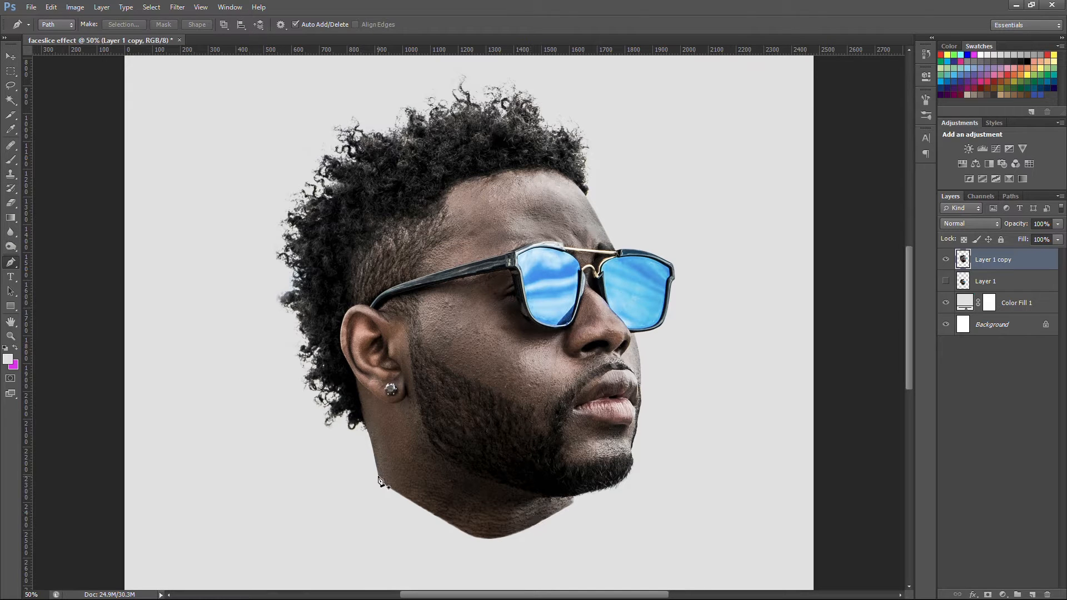
right_click(12, 259)
click(65, 260)
key(ctrl+equal)
key(ctrl+equal)
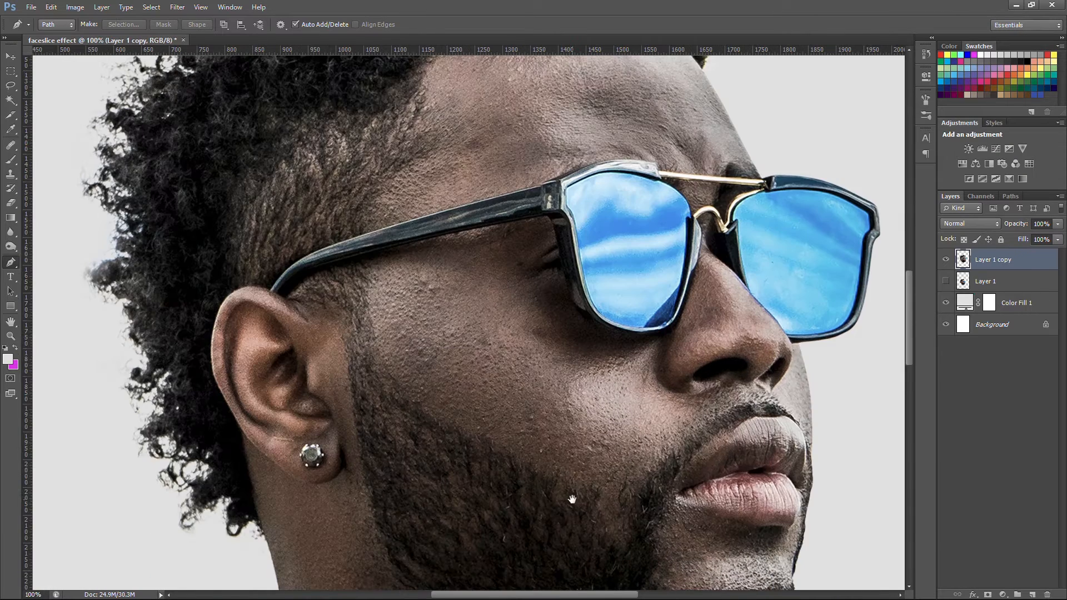
drag(576, 496, 604, 264)
click(713, 443)
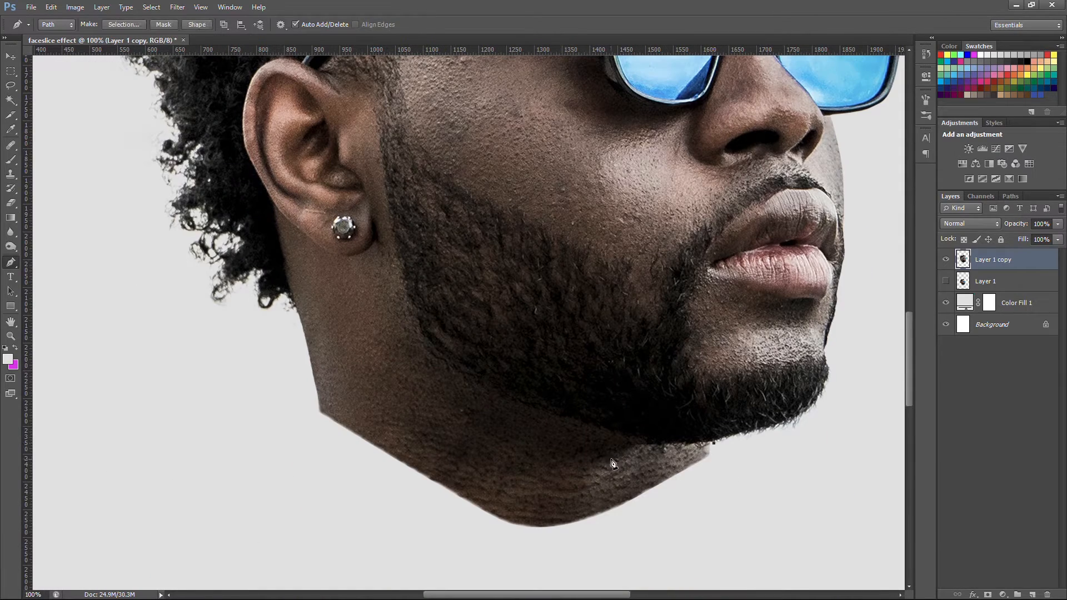
key(ctrl+minus)
key(ctrl+minus)
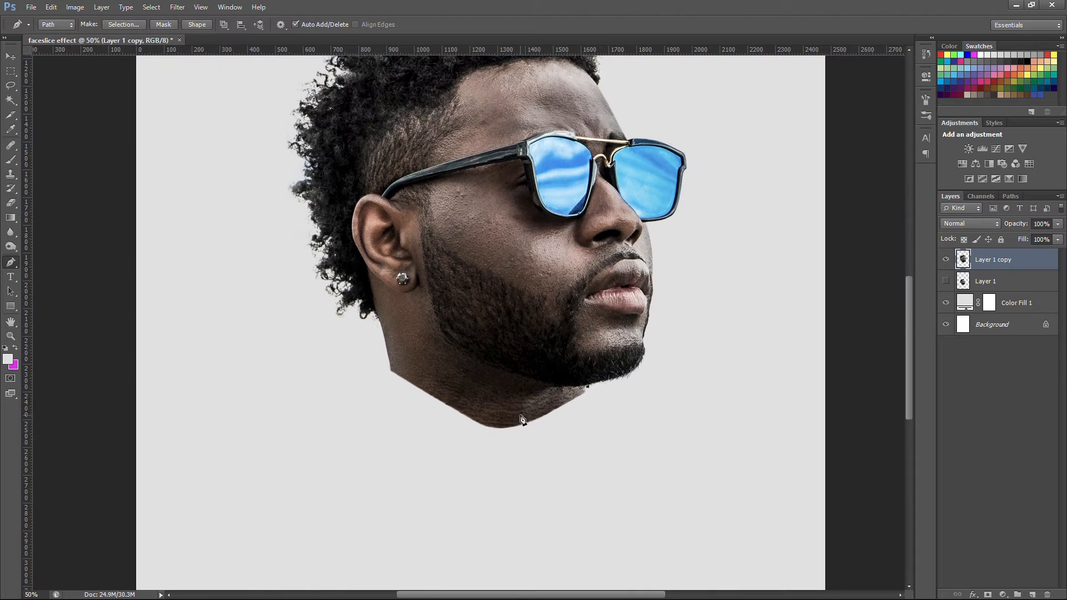
drag(448, 367, 377, 349)
click(405, 411)
drag(493, 455, 532, 451)
drag(572, 432, 575, 426)
click(588, 387)
- Turn the neck path into a selection and cut that area onto its own layer
right_click(459, 405)
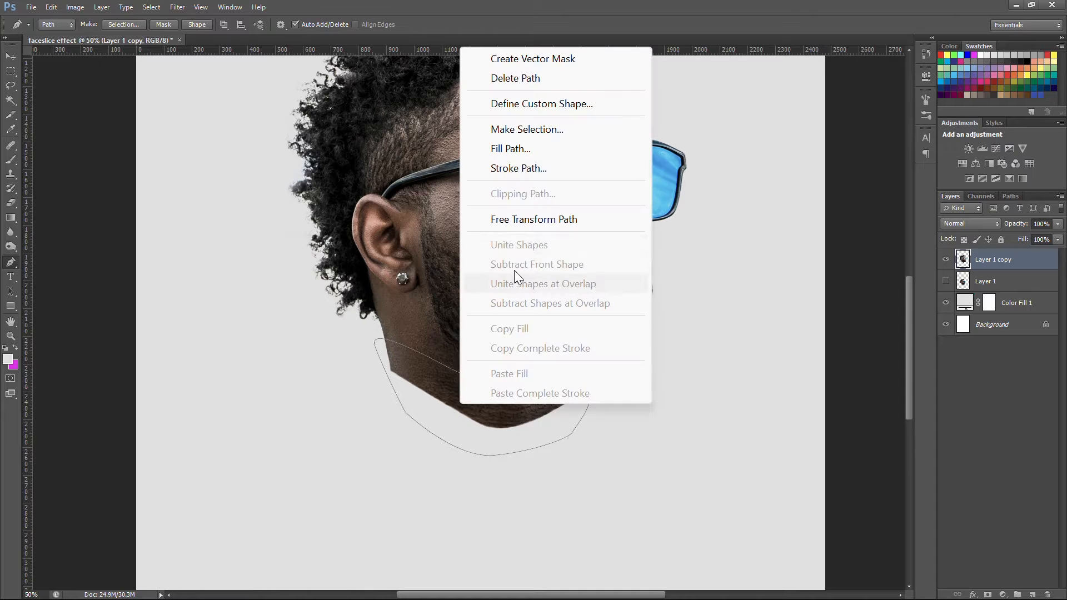
click(524, 133)
click(585, 175)
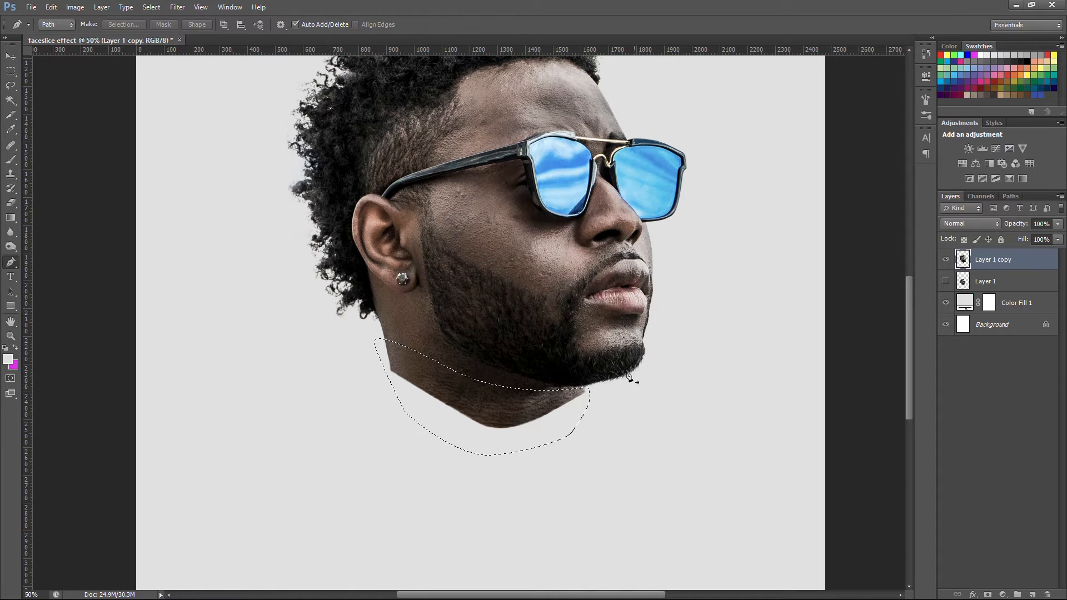
click(11, 71)
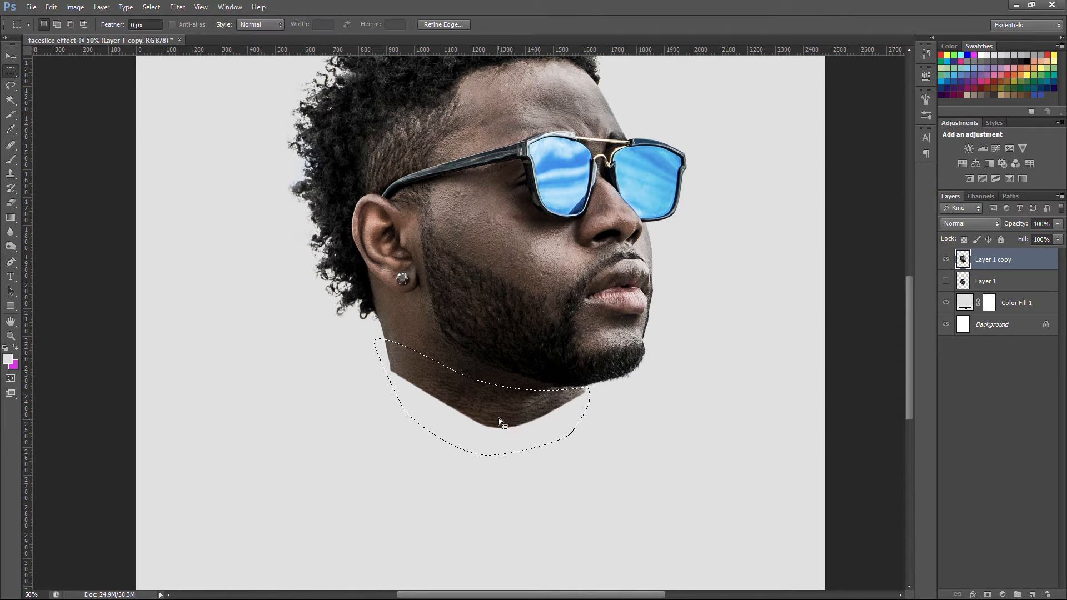
right_click(497, 417)
click(552, 241)
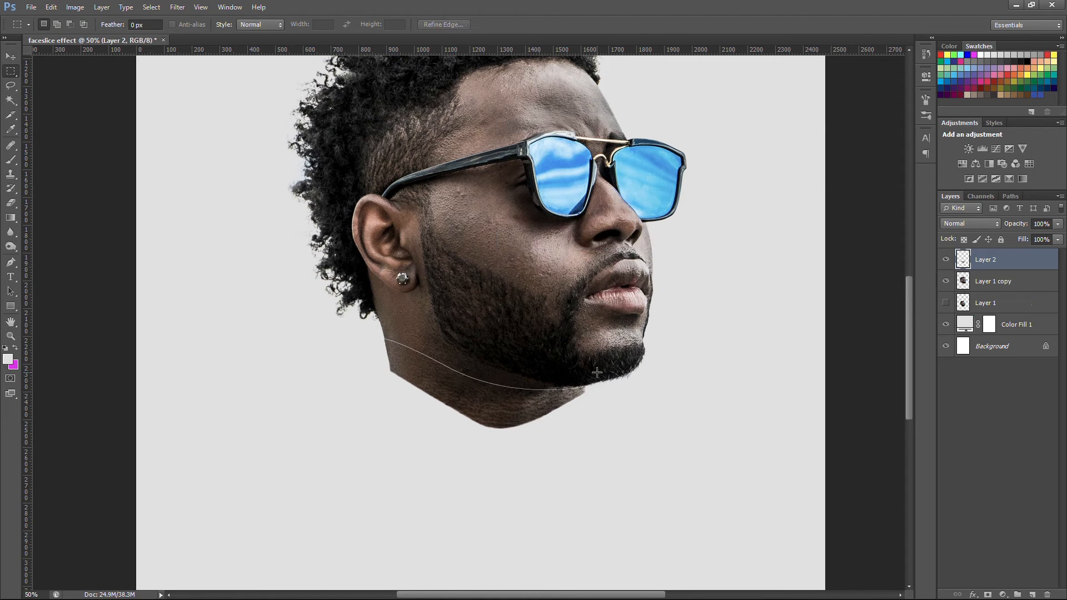
- Move the neck slice slightly down to open a narrow gap below the beard
click(994, 283)
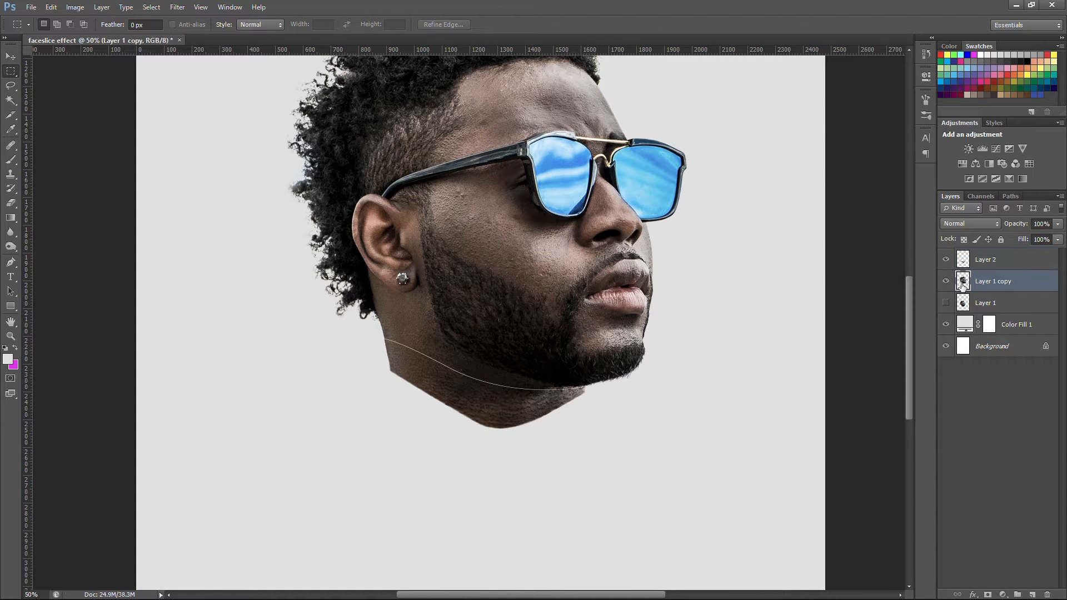
click(998, 261)
key(v)
drag(517, 410, 514, 417)
- On the head layer, draw a closed Pen path around the lower face, curving from under the nose across the cheek above the ear
click(992, 286)
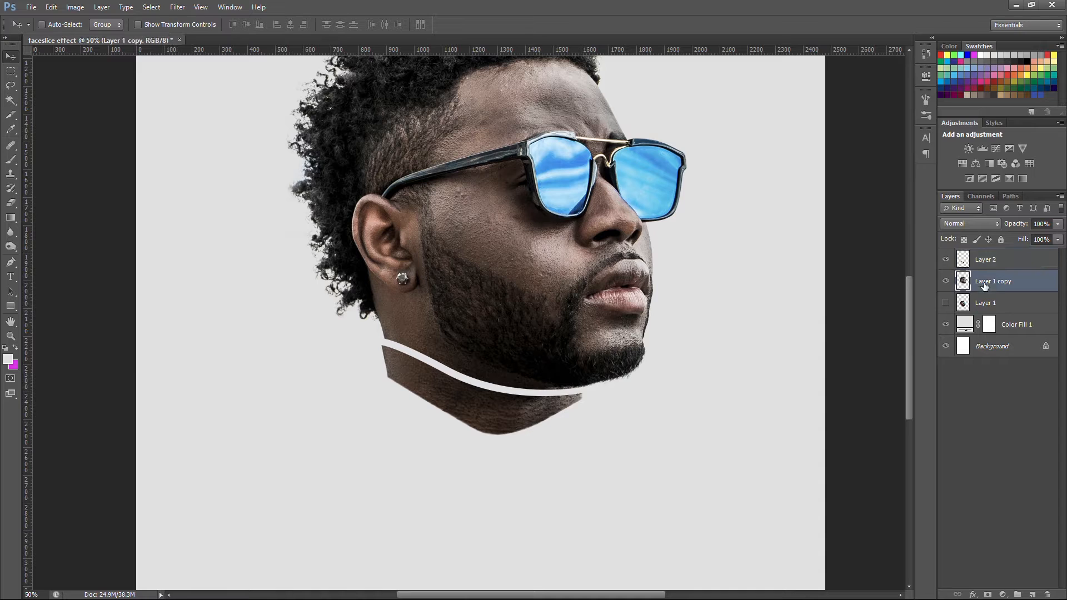
key(p)
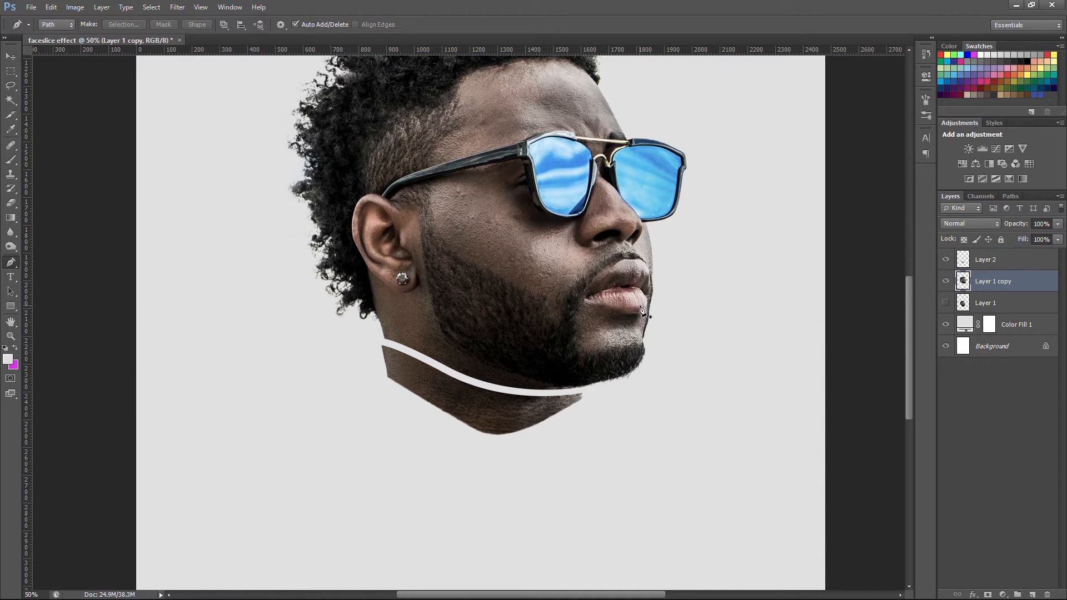
click(664, 231)
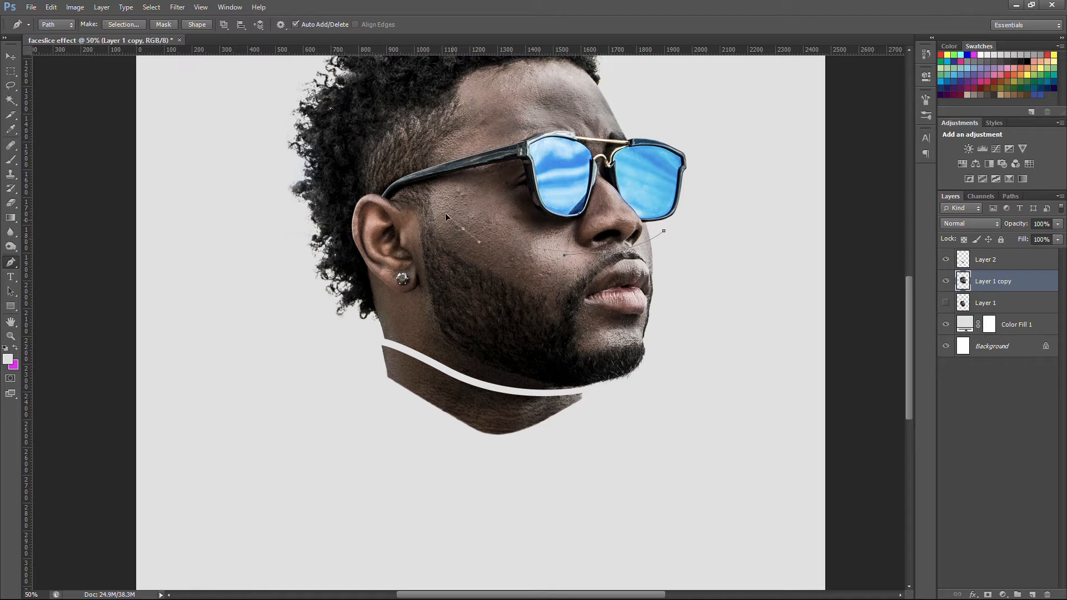
drag(350, 196, 208, 269)
click(318, 325)
drag(638, 410, 690, 368)
click(665, 232)
- Turn the lower-face path into a selection with 0 px feather and cut it onto a new layer
right_click(572, 243)
click(624, 326)
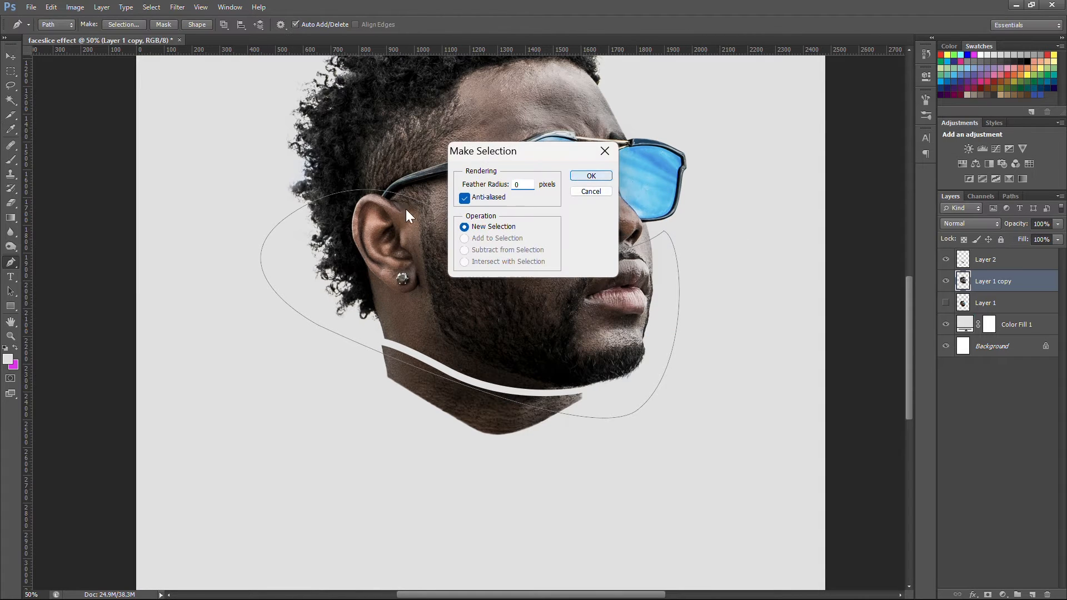
key(Return)
key(m)
right_click(593, 324)
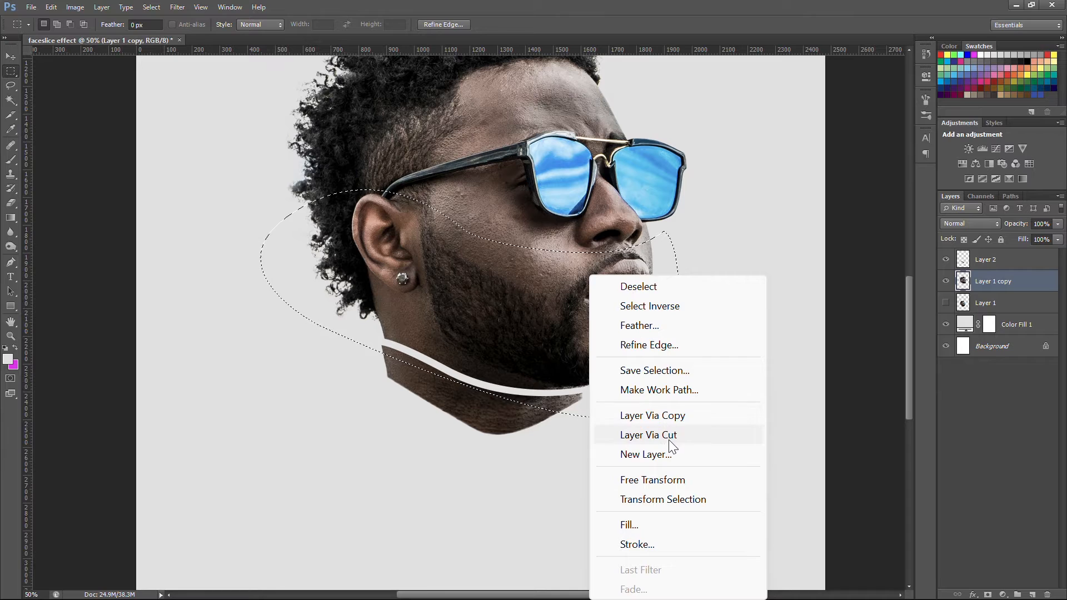
click(648, 435)
- Shift the lower-face and neck slices downward to leave wide gaps between the head pieces
key(v)
drag(531, 312, 541, 324)
click(990, 266)
drag(448, 408, 462, 453)
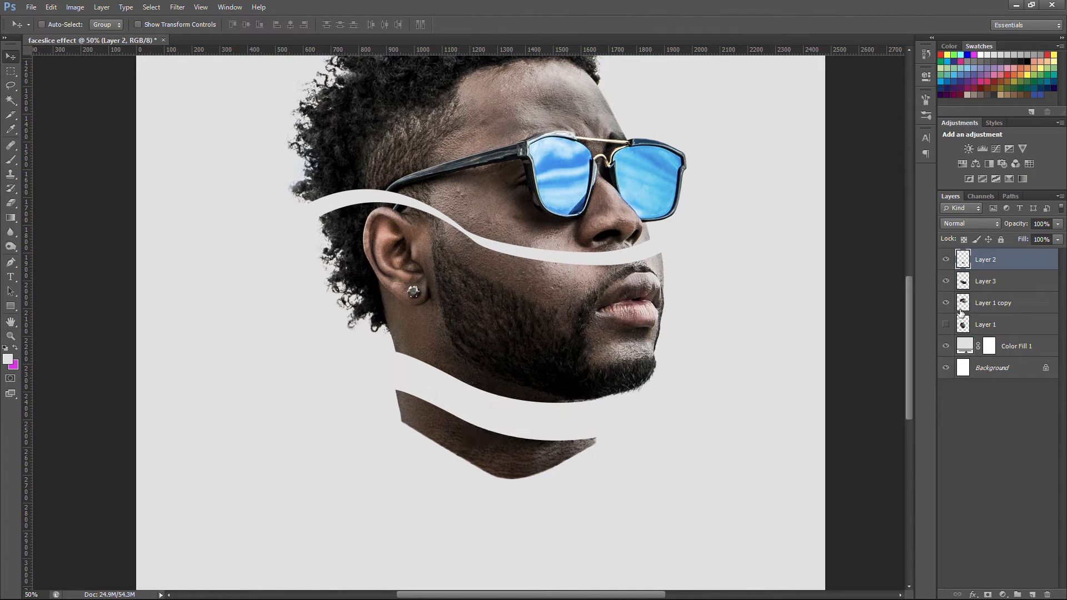
click(976, 283)
drag(535, 330, 534, 343)
- On the remaining head layer, draw a closed Pen path around the sunglasses band, slanting from the back hair up across the forehead
click(992, 303)
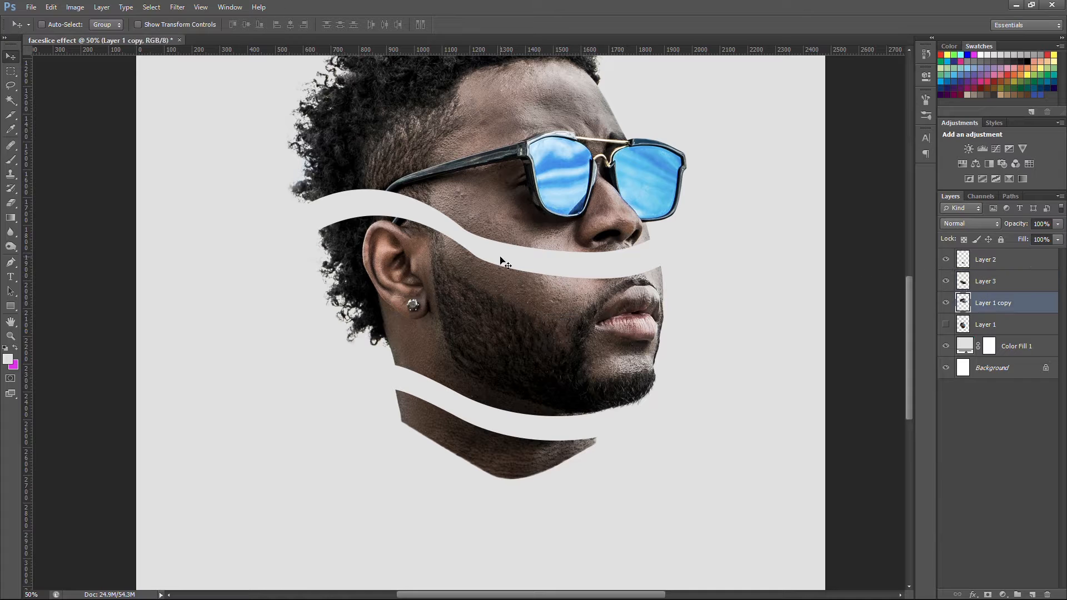
drag(542, 215, 553, 266)
key(p)
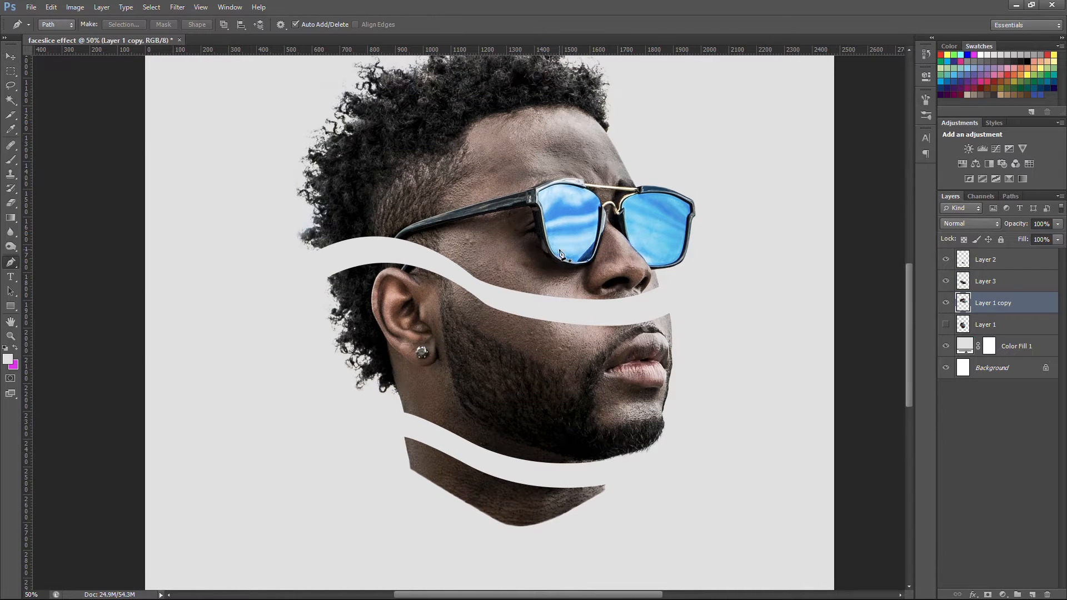
click(303, 215)
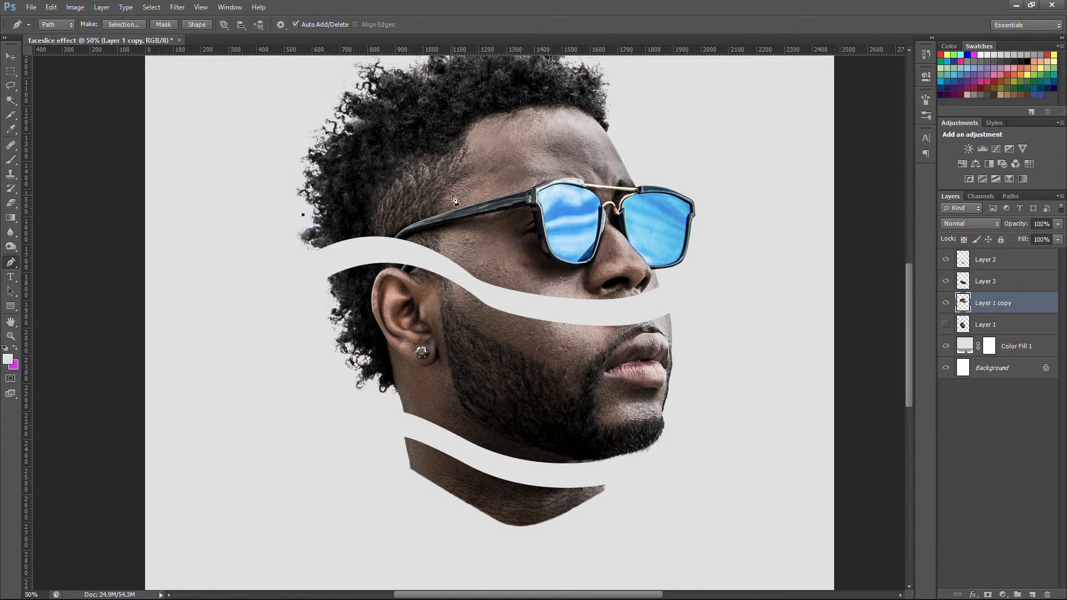
drag(648, 149, 736, 115)
drag(724, 293, 665, 335)
drag(294, 260, 276, 257)
click(303, 215)
- Cut the selected sunglasses band onto a new layer and move it slightly down and right below the forehead
right_click(475, 236)
click(560, 315)
key(Return)
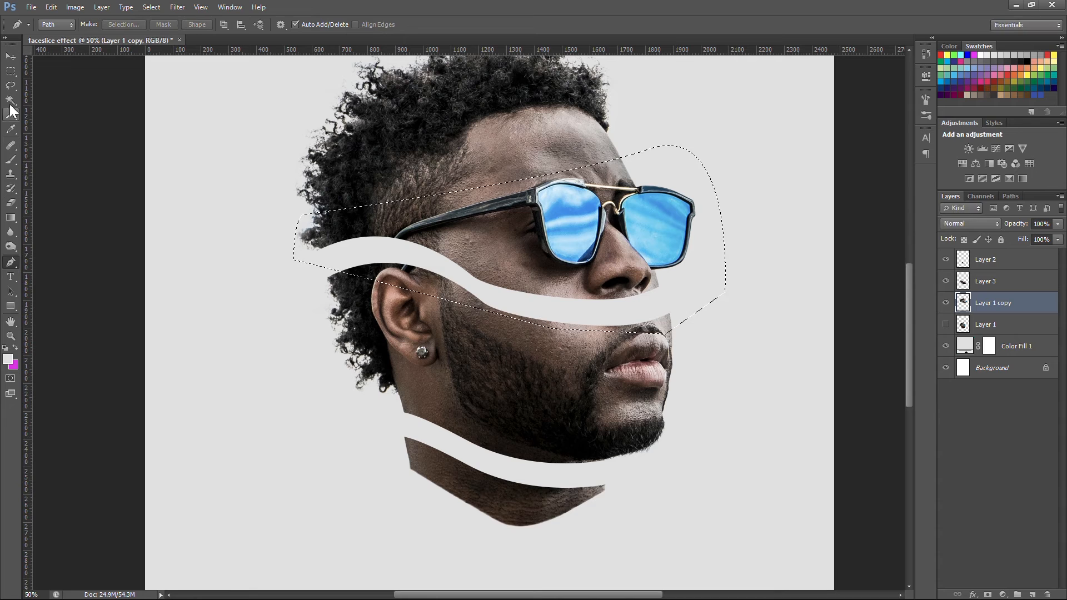
key(m)
right_click(473, 262)
click(533, 422)
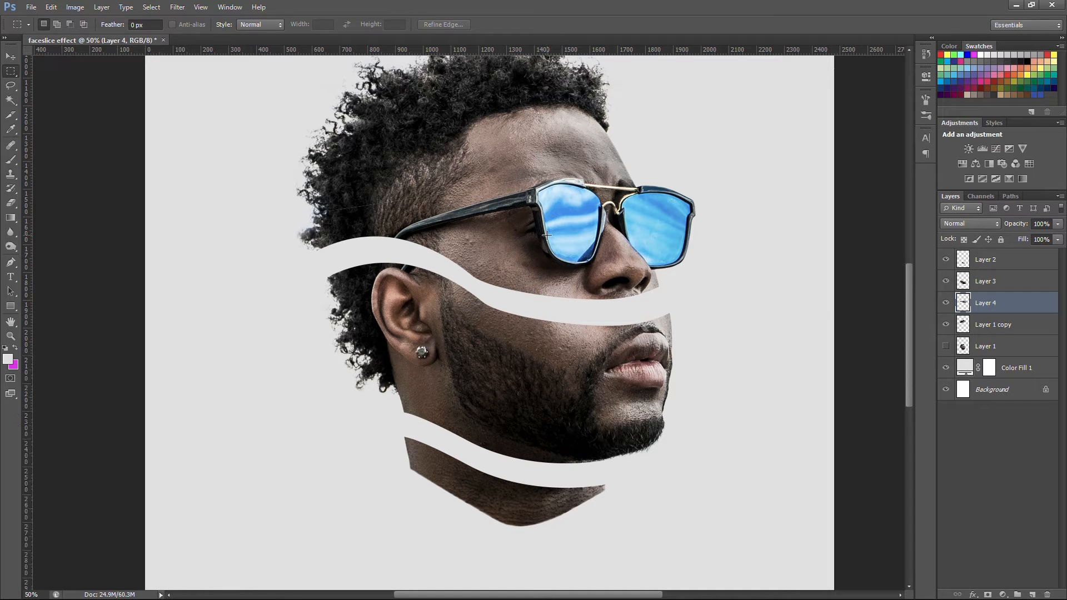
key(v)
drag(558, 229, 572, 248)
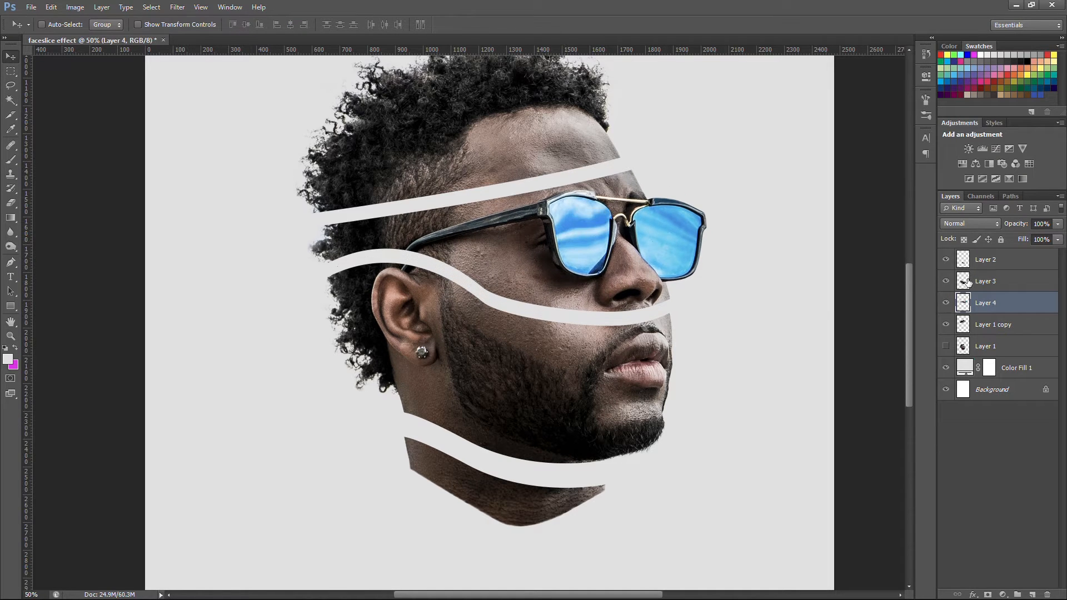
- On the remaining head layer, draw a closed Pen path around the top hair, curving along the hairline and looping above the curls
click(973, 323)
key(p)
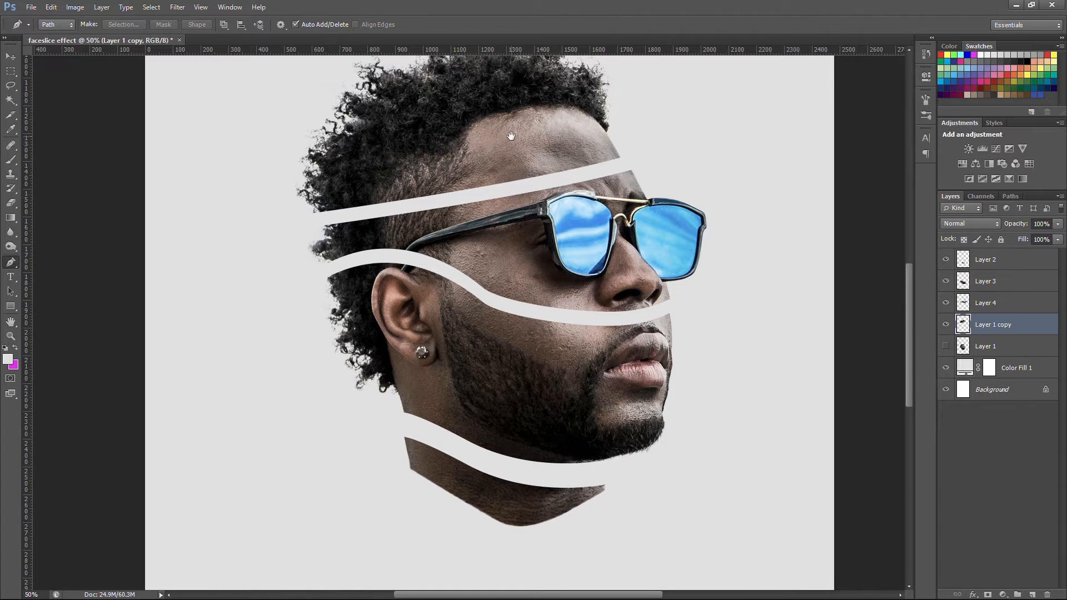
drag(510, 140, 550, 161)
click(615, 136)
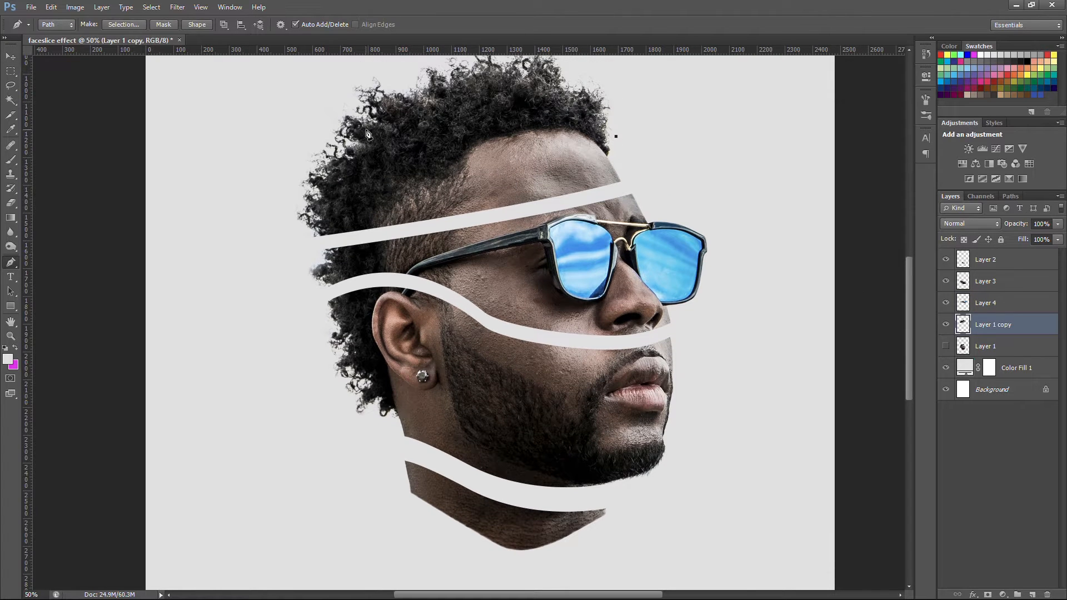
drag(333, 102, 310, 63)
drag(497, 223, 494, 254)
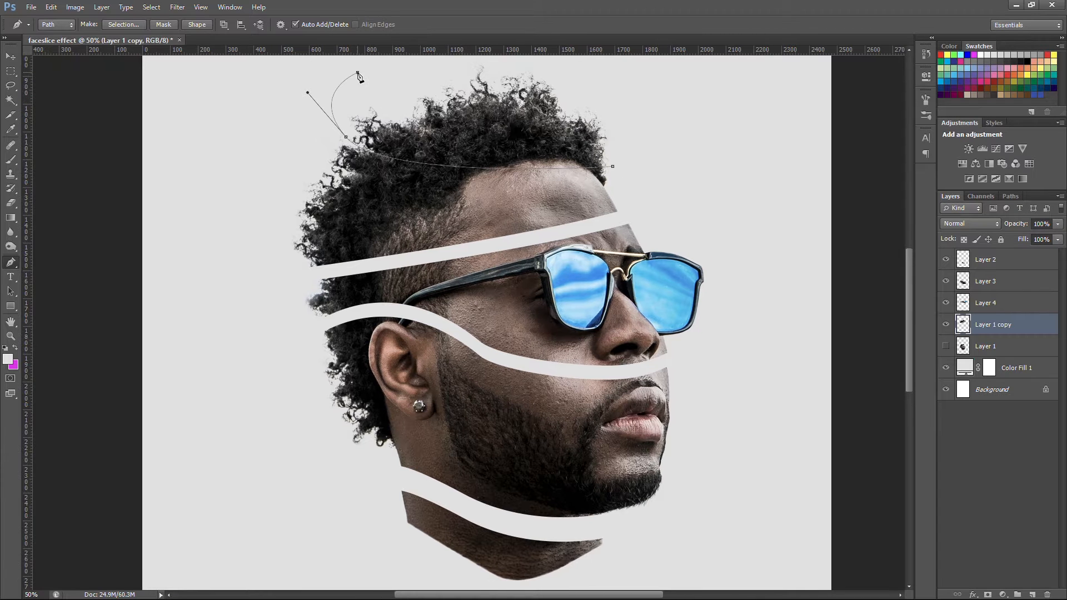
click(357, 72)
drag(583, 97, 523, 220)
drag(546, 173, 565, 207)
- Turn the top hair path into a selection and cut the hair onto its own layer
right_click(415, 224)
click(461, 303)
click(579, 174)
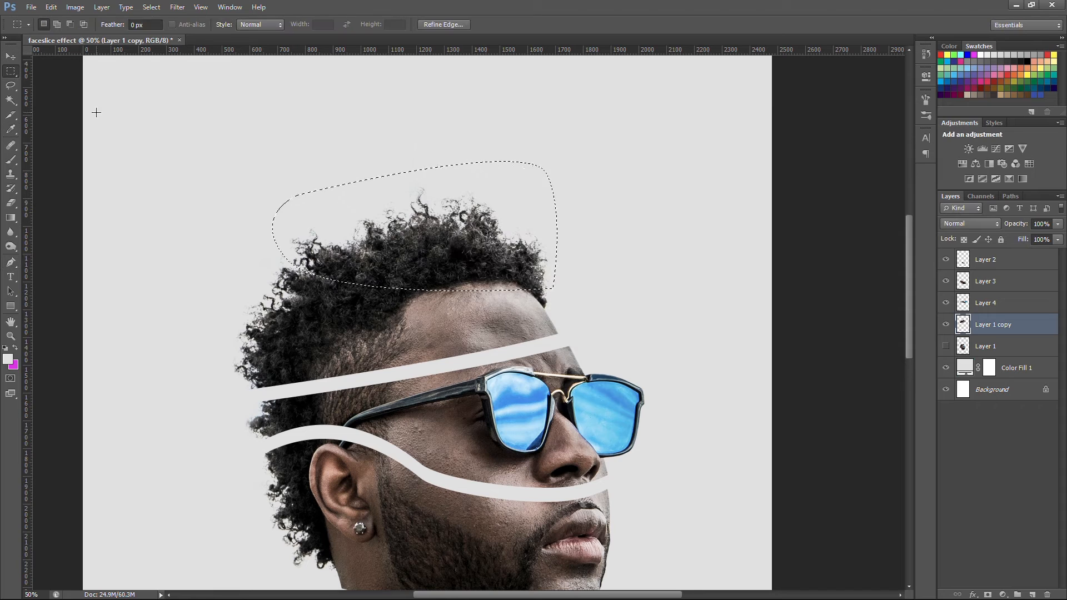
click(12, 72)
right_click(422, 235)
click(497, 397)
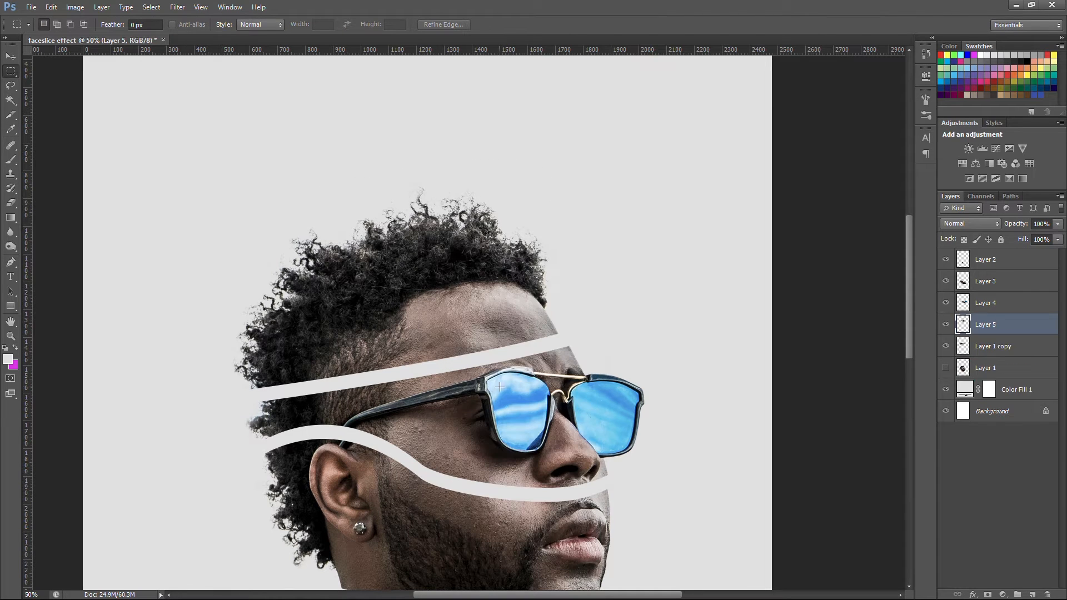
- Move the top hair slice up to open a gap above the forehead
key(v)
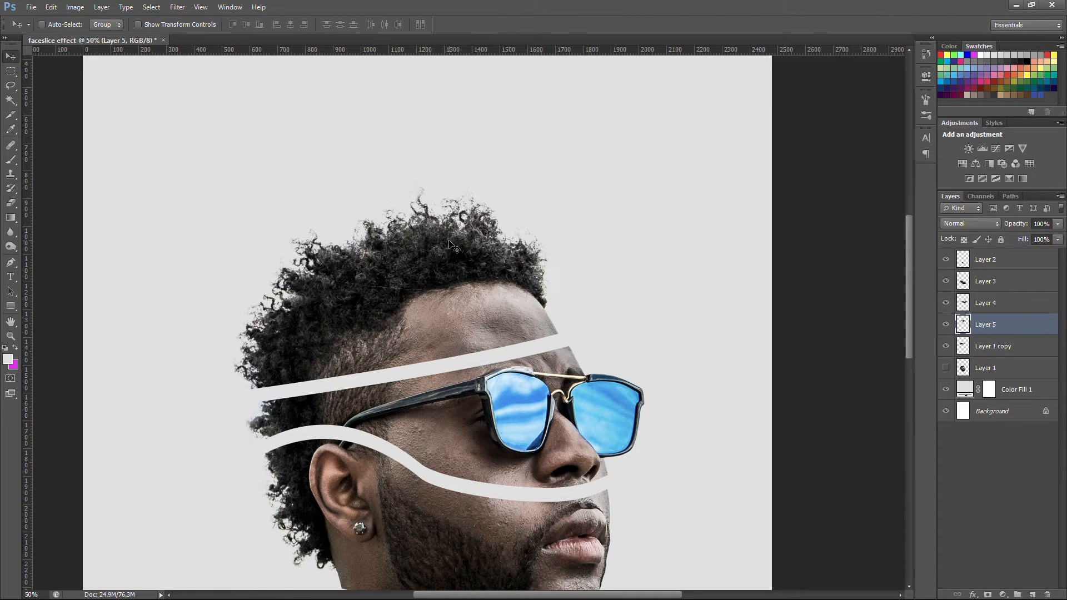
drag(450, 257, 455, 225)
key(ctrl+minus)
key(ctrl+minus)
key(ctrl+minus)
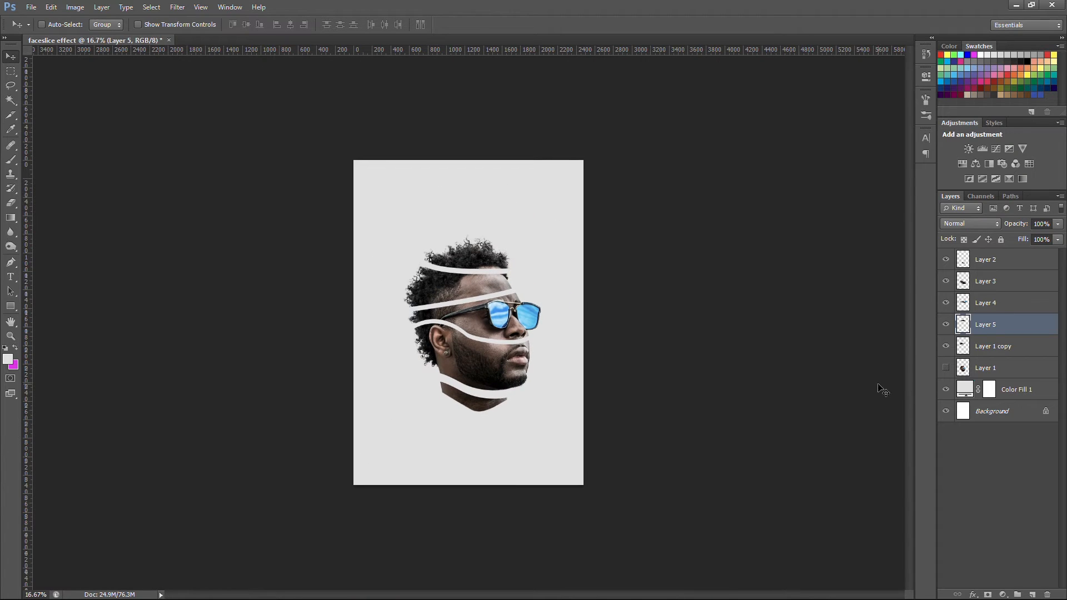
- Select all five head slice layers, move them slightly down and enlarge them together with Free Transform
click(993, 347)
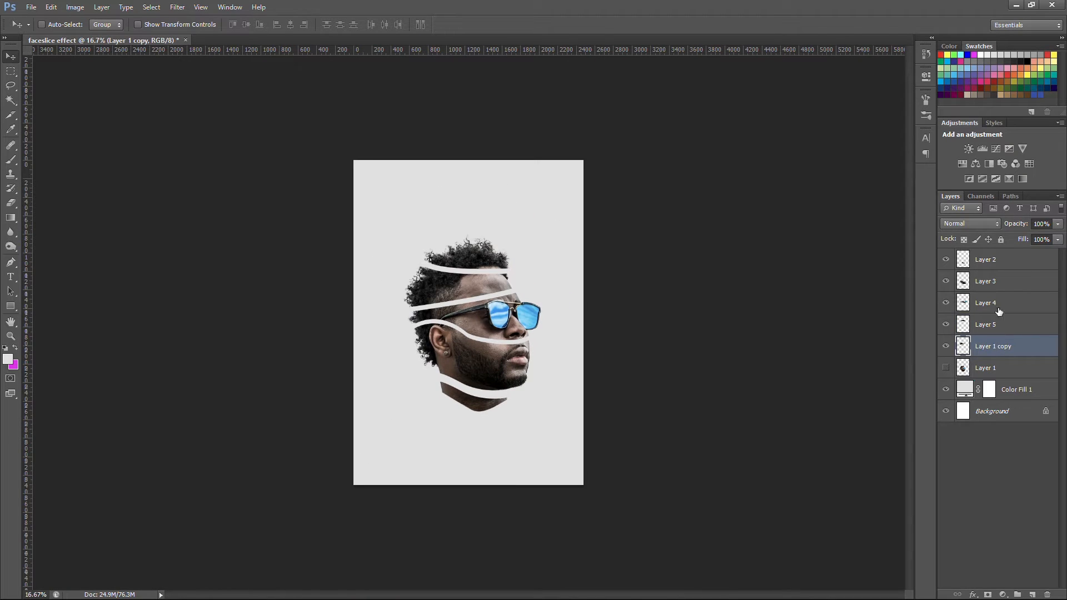
shift+click(994, 260)
drag(501, 328, 498, 344)
key(ctrl+t)
drag(545, 253, 553, 229)
key(Return)
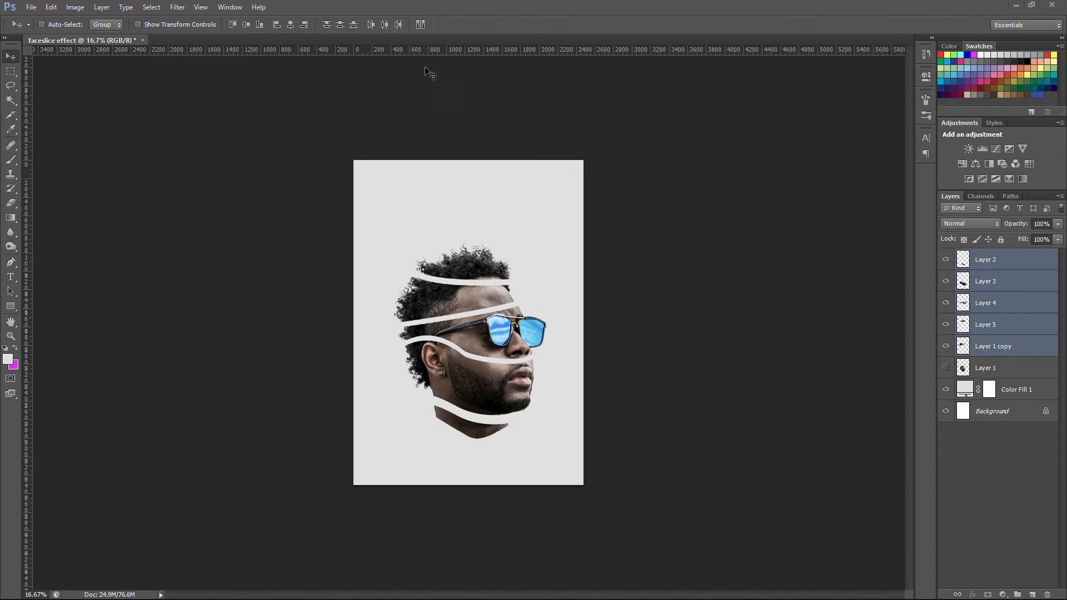
- Draw a 223 px square with the Rectangle tool in the canvas's upper-left area and fill it magenta
key(u)
drag(372, 175, 407, 193)
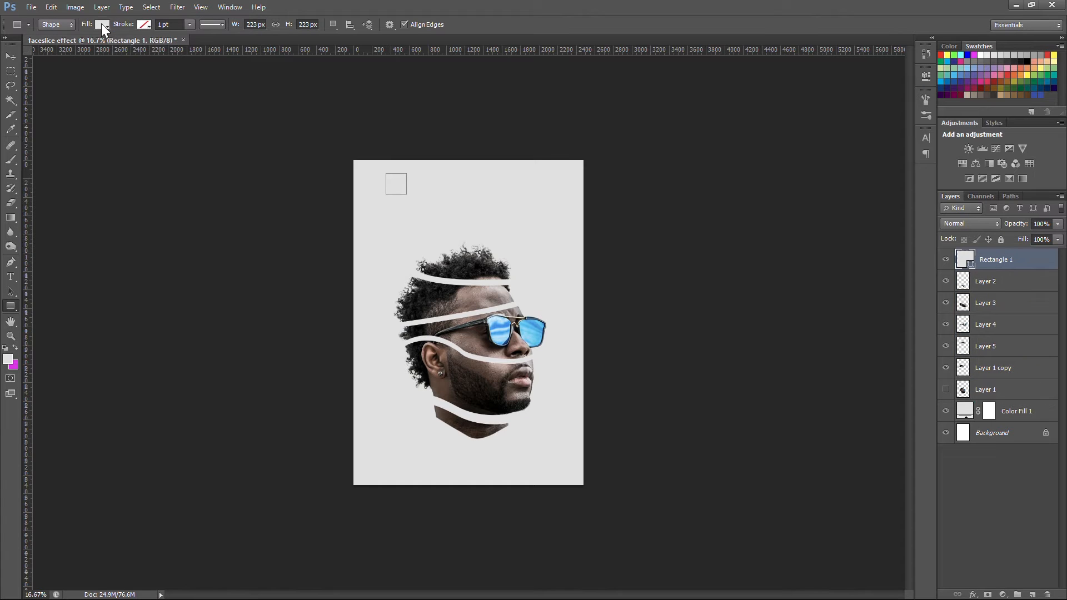
click(104, 25)
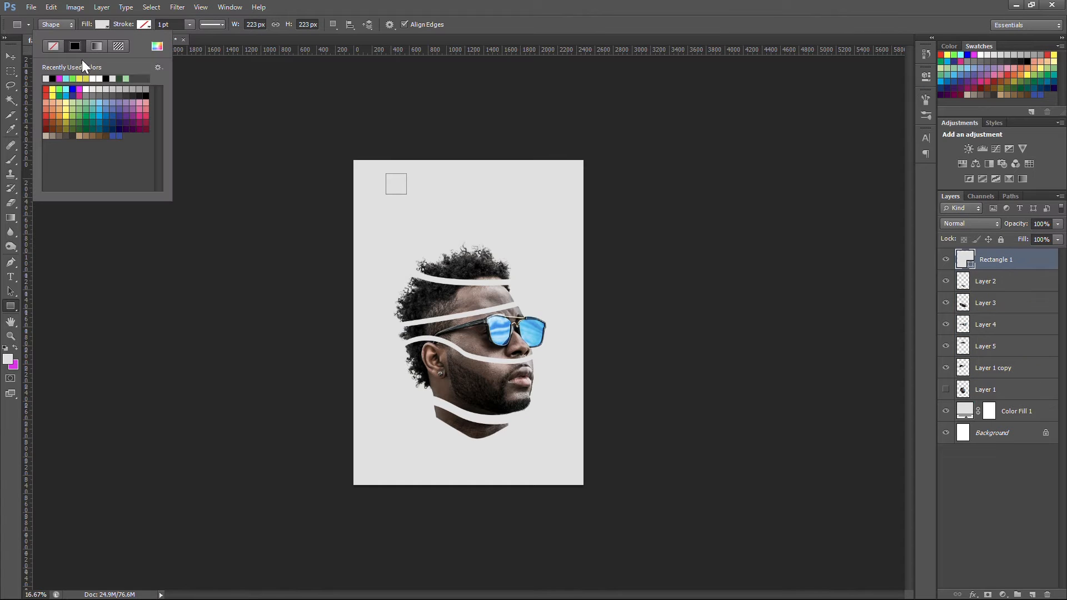
click(60, 78)
- Duplicate the magenta square, place the copy just to its right and fill it cyan
click(11, 57)
key(ctrl+j)
drag(404, 184, 430, 186)
key(u)
click(102, 24)
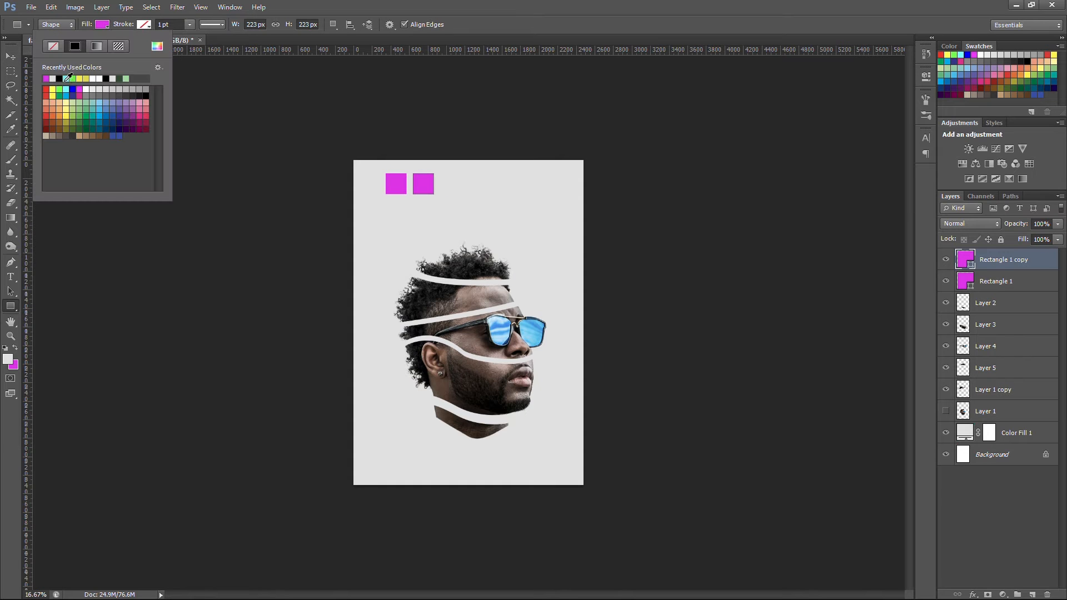
click(65, 78)
- Duplicate the cyan square, place the copy just to its right and fill it green
click(17, 59)
key(ctrl+j)
drag(433, 188, 460, 188)
key(u)
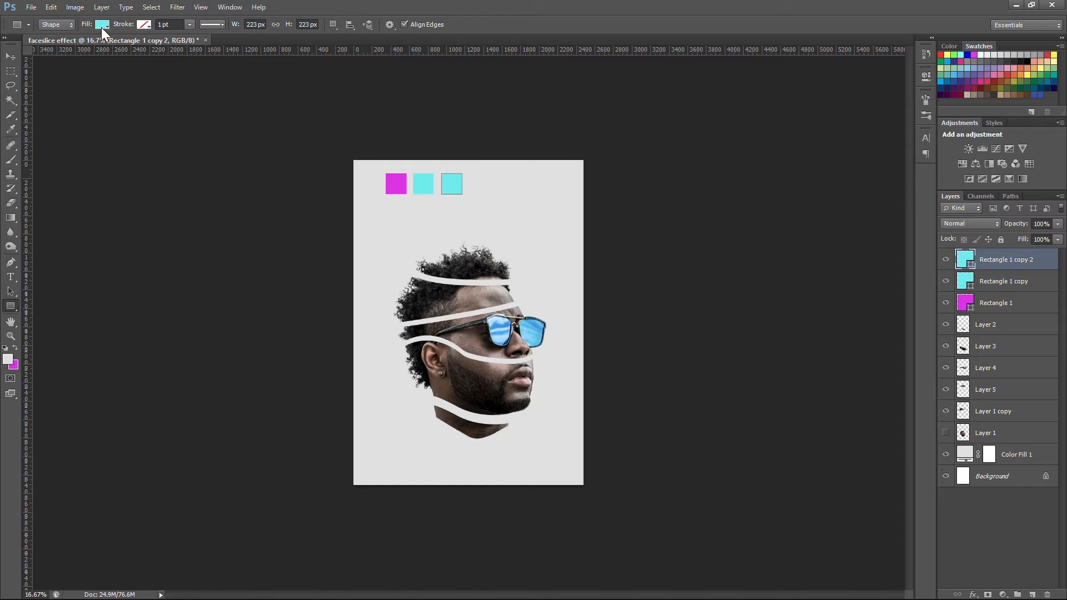
click(102, 25)
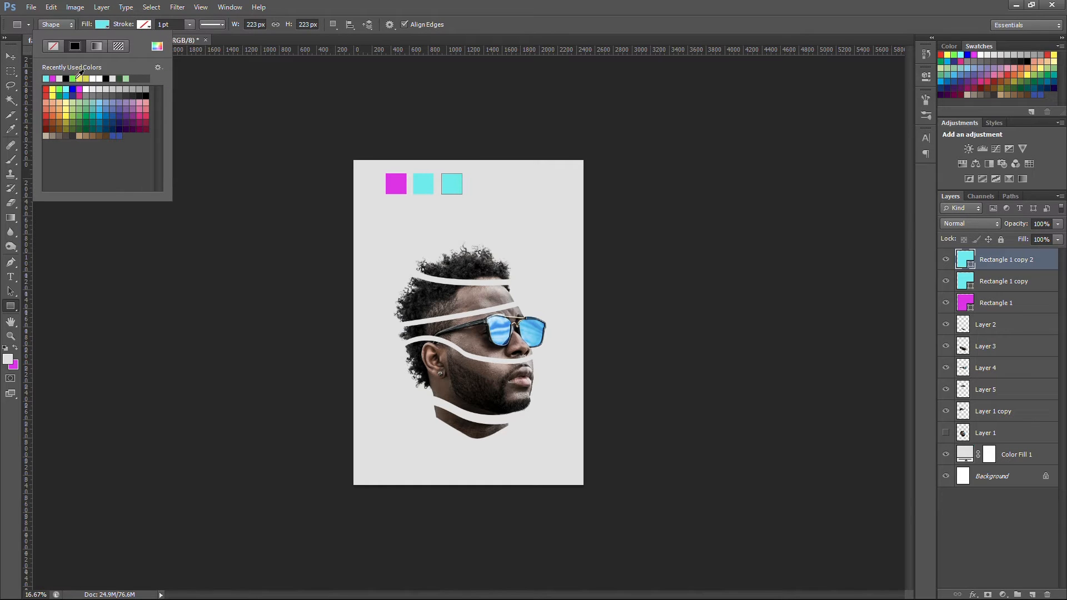
click(85, 79)
click(79, 78)
- Duplicate the green square, place the copy just to its right and fill it yellow
click(12, 54)
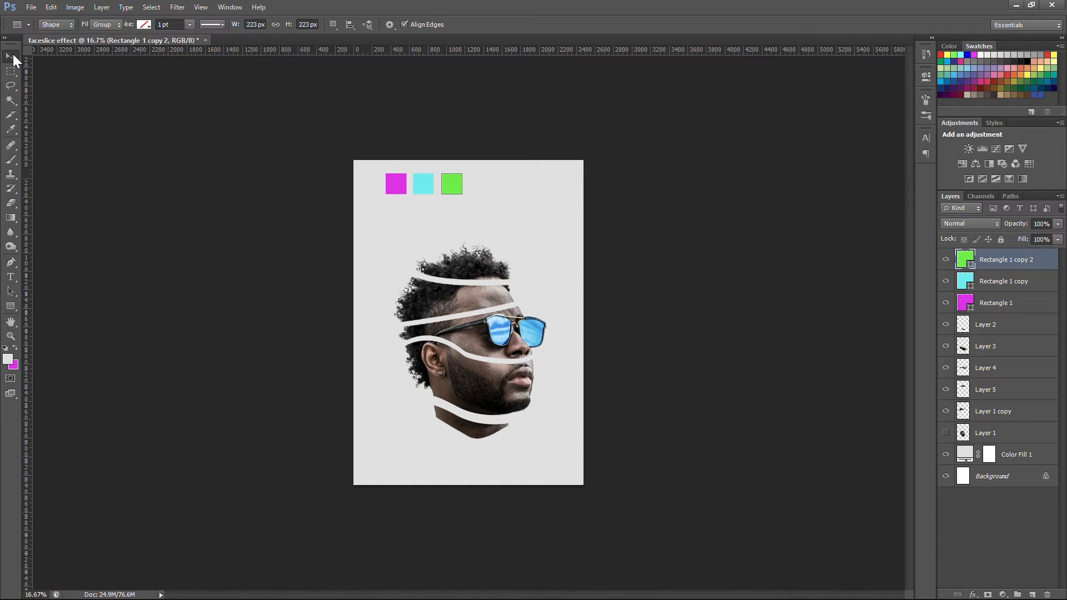
key(ctrl+j)
drag(449, 189, 481, 185)
key(u)
click(103, 25)
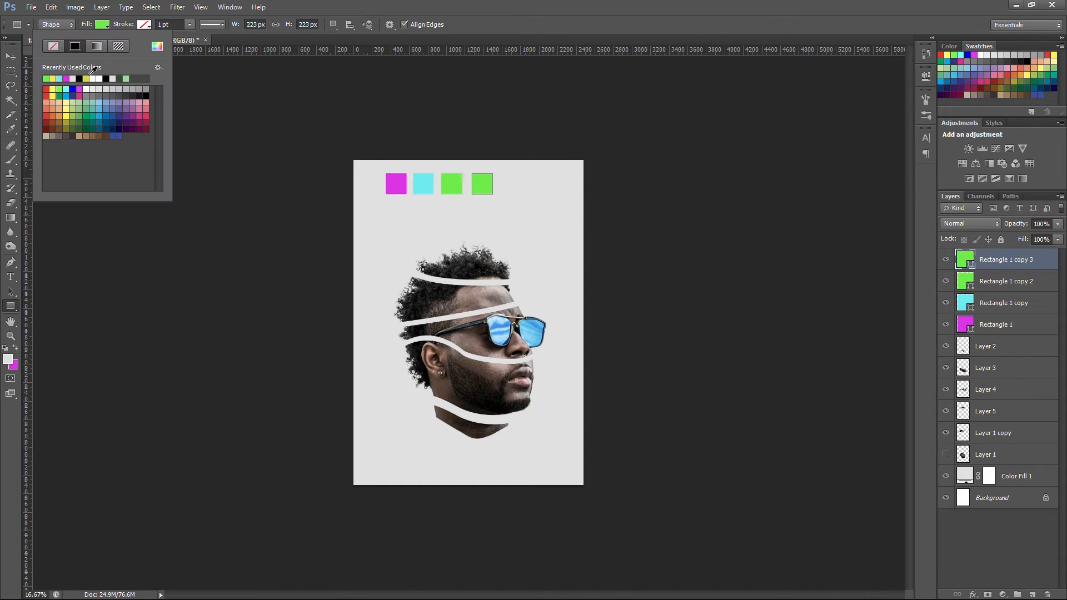
click(52, 89)
- Group the four rectangle layers, name the group "color pallette" and place it between Layer 1 and Color Fill 1
click(11, 57)
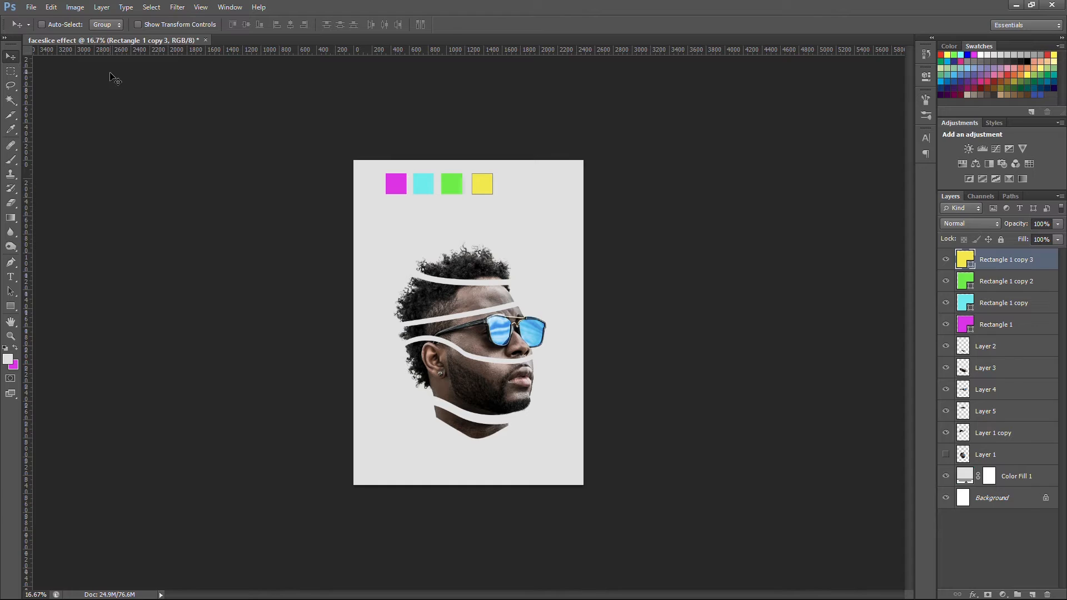
click(1018, 327)
shift+click(1018, 261)
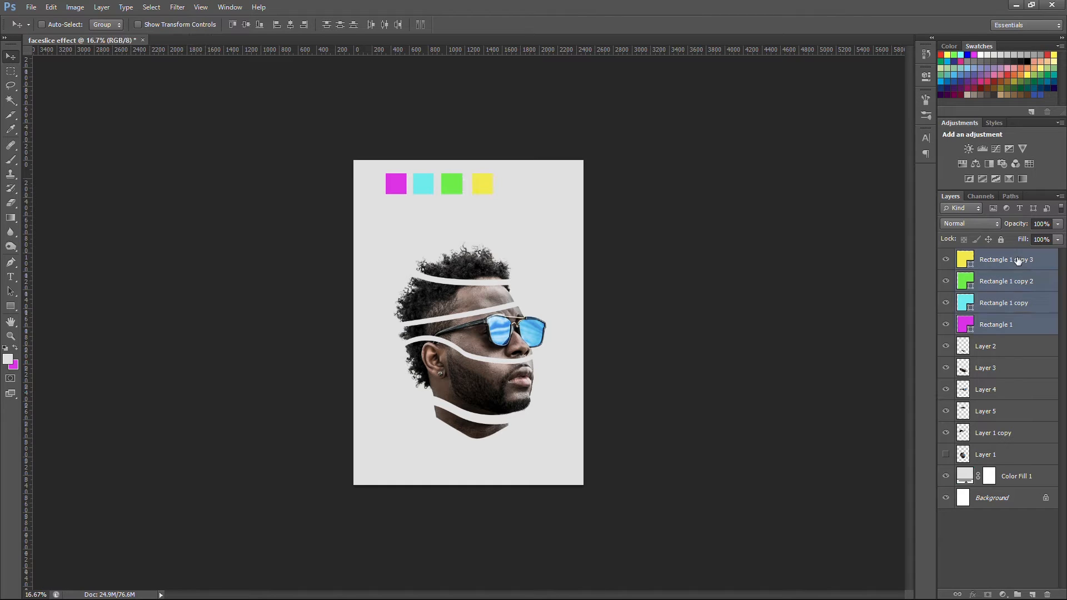
key(ctrl+g)
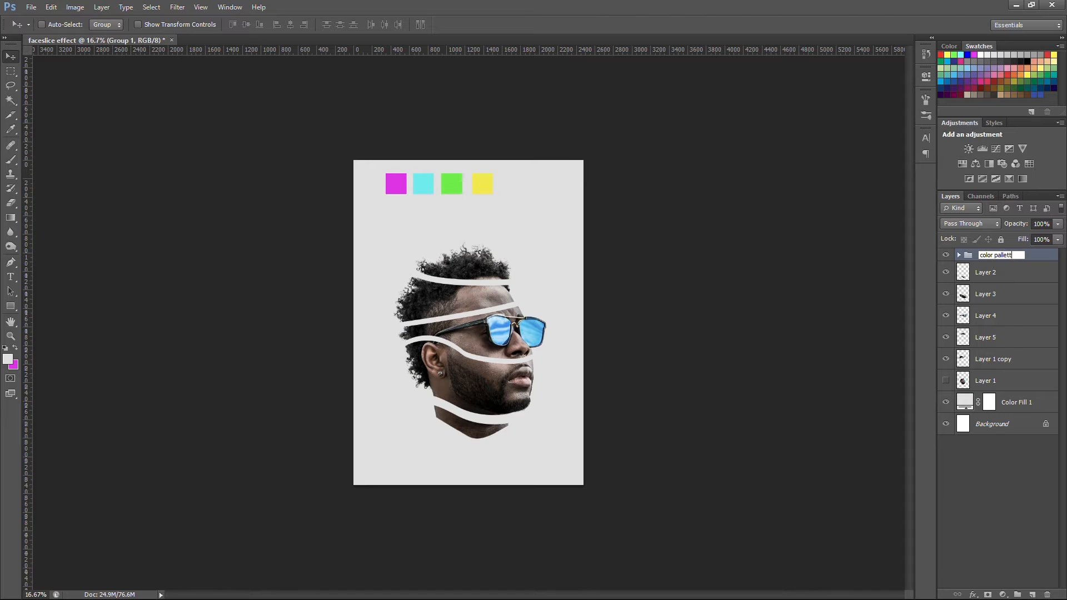
key(Return)
drag(990, 263, 1029, 402)
- Nudge the forehead slice on Layer 1 copy slightly up, widening the gap above the sunglasses slice
key(ctrl+plus)
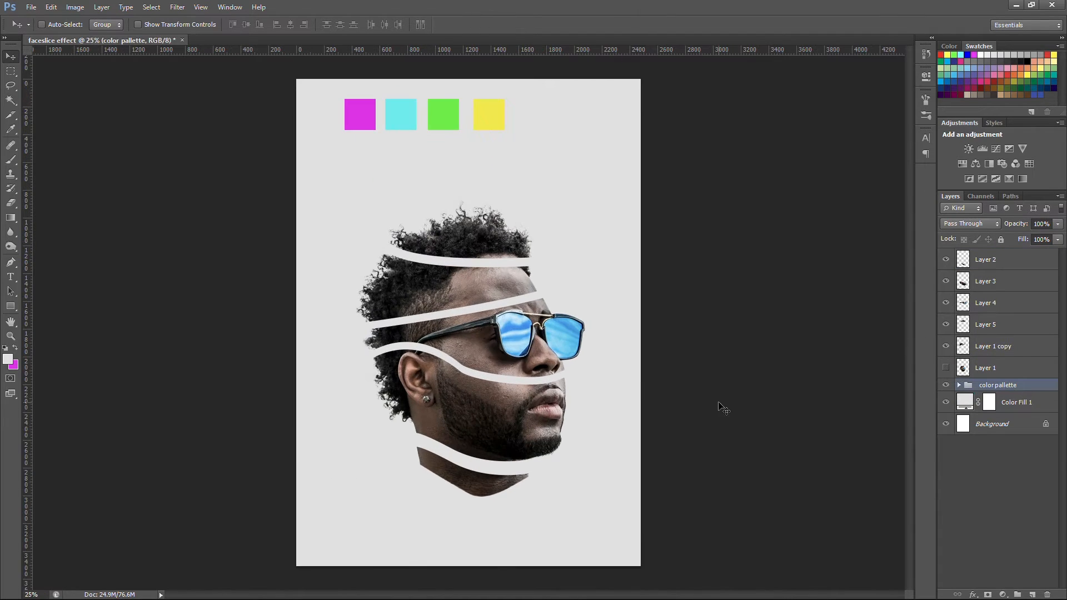
click(991, 352)
drag(470, 480, 470, 477)
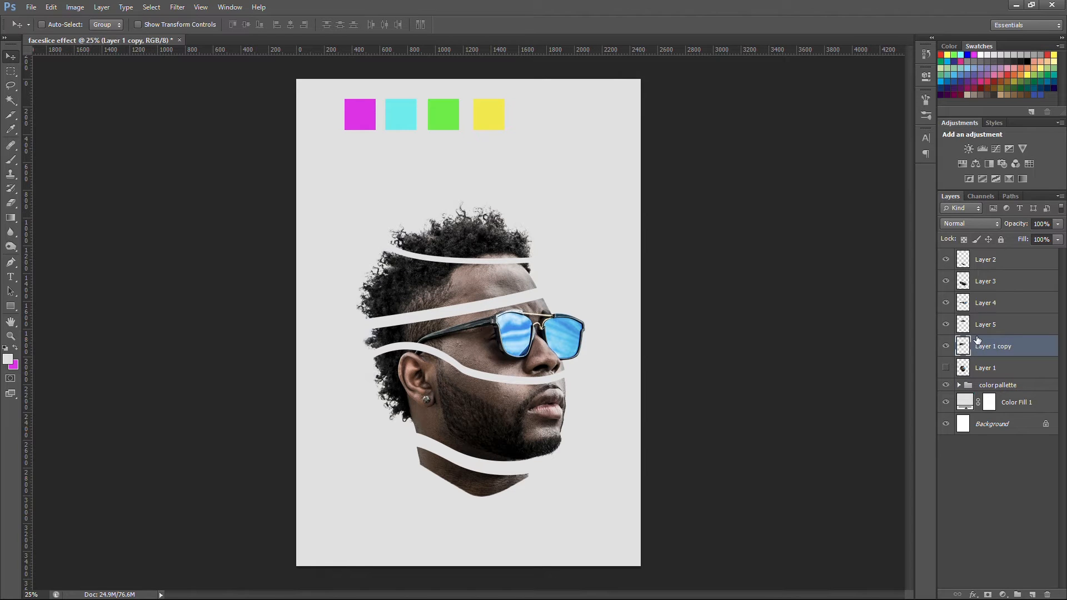
- Rotate the neck slice on Layer 2 slightly counterclockwise with Free Transform
click(956, 261)
key(ctrl+t)
drag(561, 466, 559, 449)
key(Return)
- Rotate the jaw slice on Layer 3 slightly clockwise with Free Transform
key(alt+bracketleft)
key(ctrl+t)
drag(588, 341, 575, 391)
key(Return)
- Nudge the neck slice slightly right and shift the jaw slice right and a little up
click(1004, 263)
drag(508, 478, 513, 478)
click(995, 301)
click(969, 285)
drag(518, 433, 530, 430)
- Move the sunglasses slice on Layer 4 right and up and rotate it to -6.85° with Free Transform
click(956, 305)
drag(504, 347, 544, 342)
key(ctrl+t)
drag(625, 281, 642, 310)
drag(553, 337, 529, 330)
drag(617, 301, 602, 256)
drag(562, 317, 553, 322)
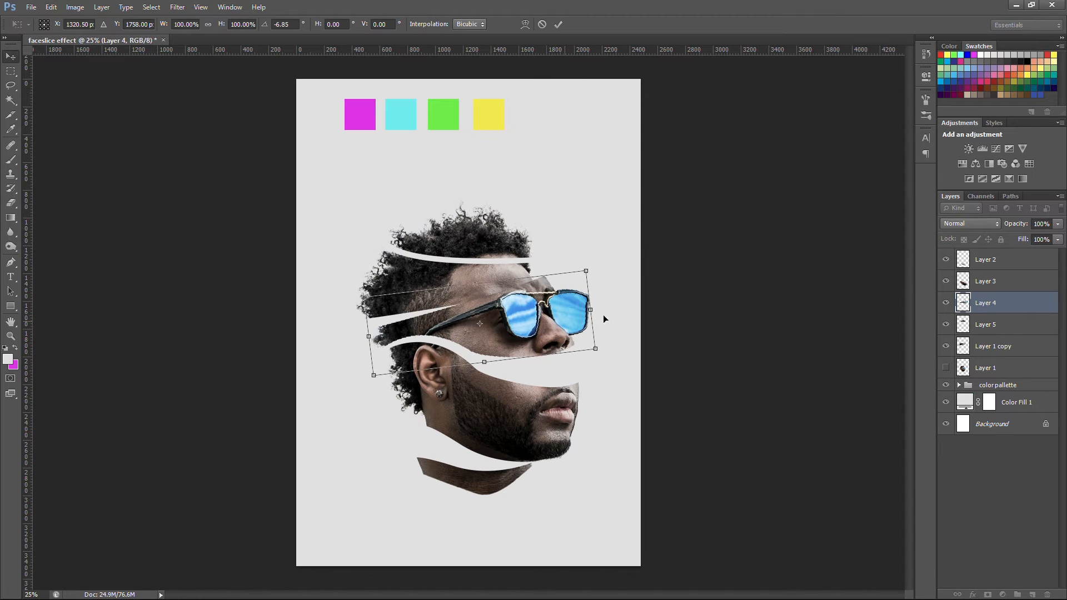
key(Return)
- Move the top hair slice on Layer 5 up and right, well clear of the forehead slice
click(985, 324)
key(ctrl+t)
drag(503, 240, 566, 183)
key(Return)
- Place Layer 1 copy above Layer 5, then move its forehead slice up and right and rotate it 4.83°
click(992, 346)
drag(1008, 345, 1012, 314)
key(ctrl+t)
drag(442, 277, 532, 245)
drag(612, 208, 615, 218)
key(Return)
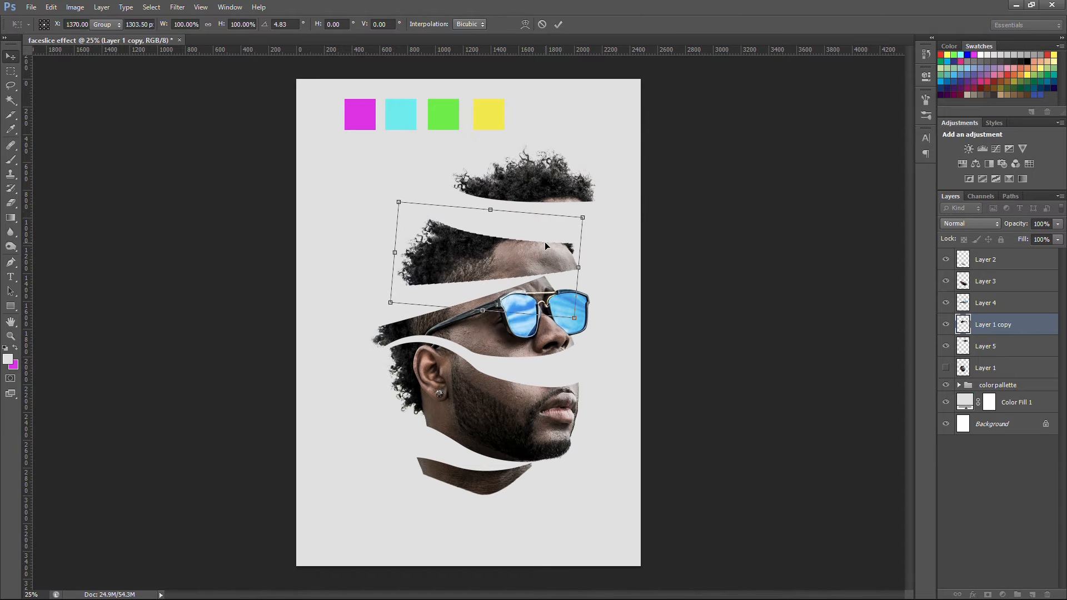
- Move the top hair slice left and down toward the forehead and rotate it slightly counterclockwise
click(985, 346)
drag(531, 183, 482, 195)
key(ctrl+t)
mouse_move(591, 159)
mouse_down()
mouse_move(592, 198)
mouse_move(587, 155)
mouse_up()
key(Return)
click(995, 284)
key(ctrl+t)
key(Escape)
- Try to rotate the sunglasses slice clockwise and shift it with Free Transform, then undo the transform
click(990, 303)
key(ctrl+t)
drag(625, 283, 628, 335)
drag(540, 333, 546, 332)
drag(614, 315, 614, 328)
key(Return)
key(ctrl+z)
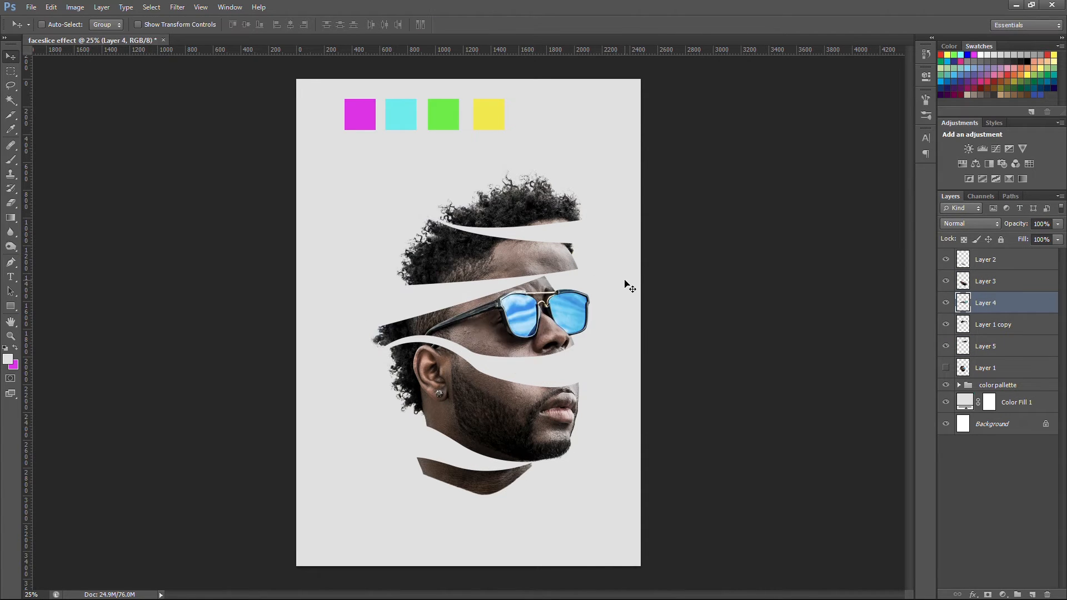
- Shift the sunglasses slice right and slightly down and rotate it a little clockwise
mouse_move(547, 309)
mouse_down()
mouse_move(582, 305)
mouse_move(563, 304)
mouse_move(619, 336)
mouse_move(536, 317)
mouse_up()
key(ctrl+t)
drag(650, 297, 648, 282)
key(Return)
- Move the forehead slice on Layer 1 copy left and down, closer to the sunglasses slice
click(995, 328)
key(ctrl+t)
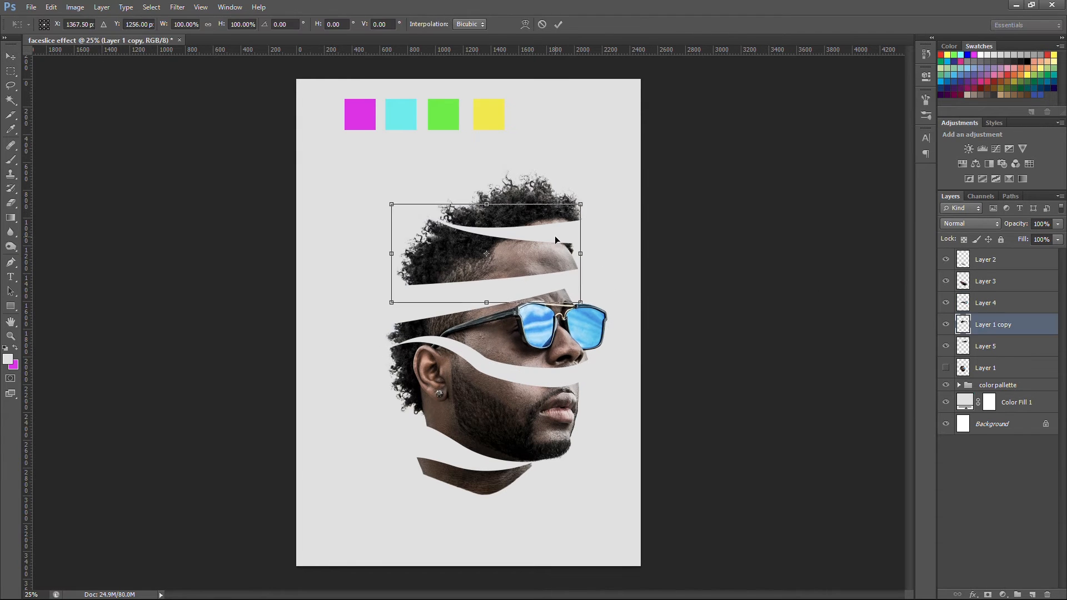
drag(555, 237, 518, 255)
key(Return)
- Move the top hair slice left and down, then shift all five slice layers down together
drag(542, 203, 524, 224)
shift+click(985, 259)
drag(503, 367, 508, 394)
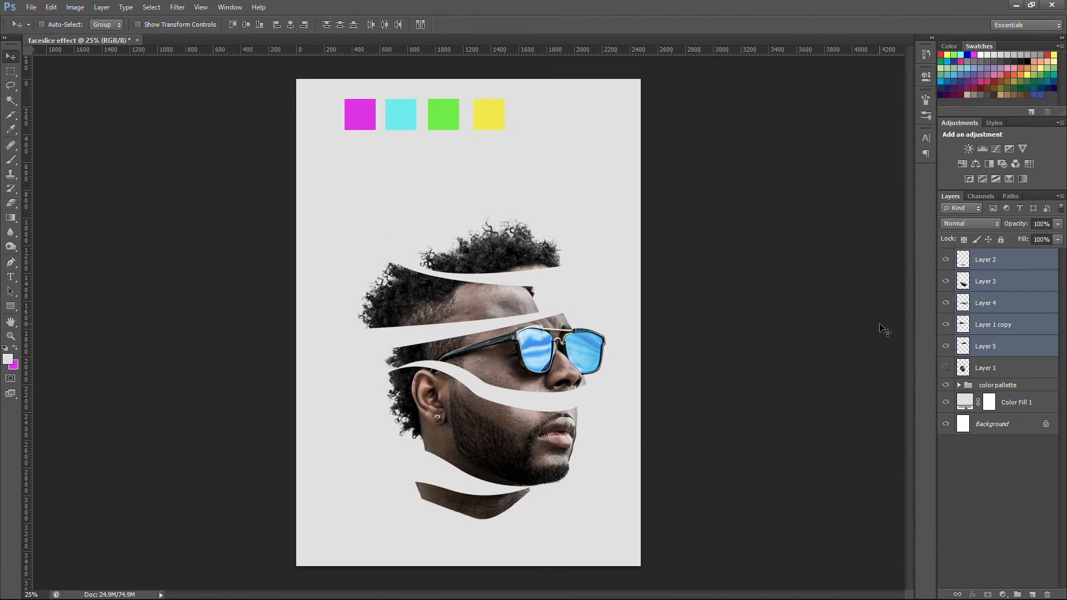
- Create a new layer named "color shapes" and place it between Layer 1 and the color pallette group
click(1031, 594)
drag(992, 264, 988, 404)
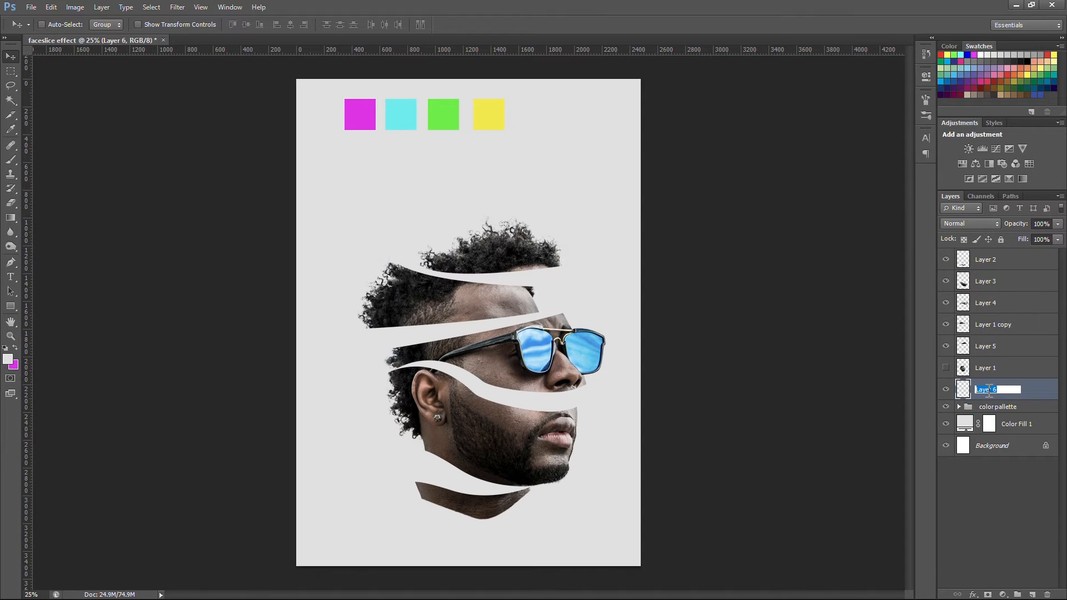
key(Return)
- Draw a closed Pen path around the gap above the neck slice, with a curved upper edge running behind the jaw
key(ctrl+plus)
key(ctrl+plus)
drag(476, 322, 502, 104)
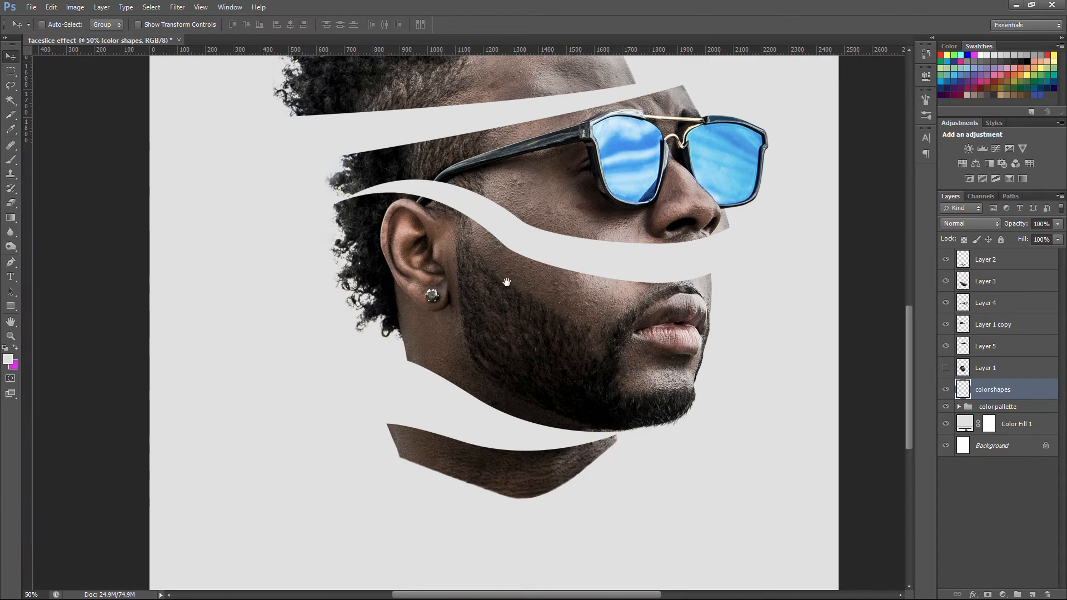
key(ctrl+plus)
scroll(588, 361, down, 2)
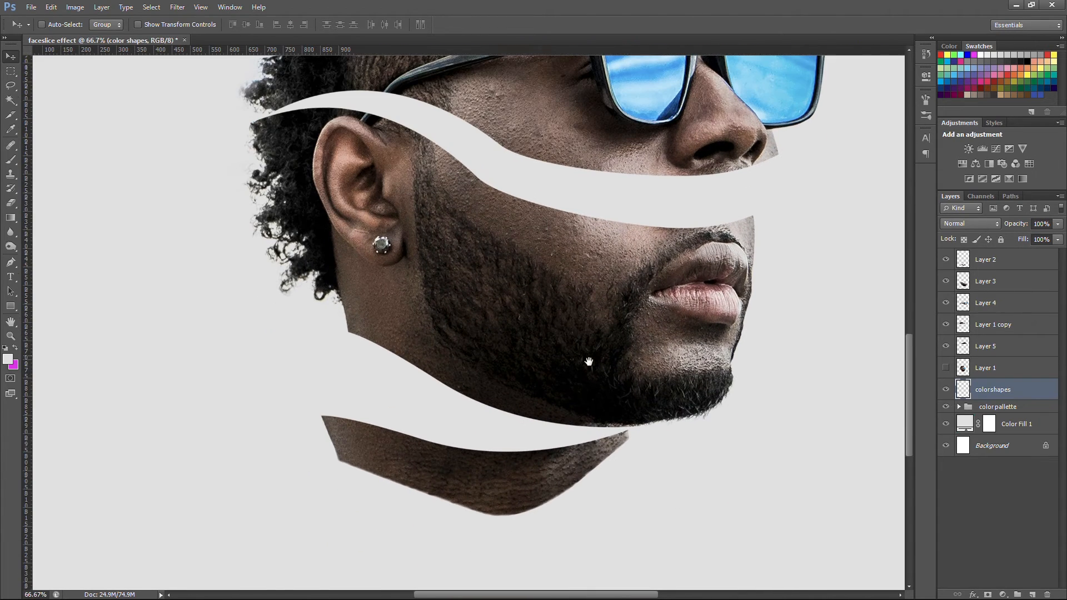
key(p)
click(628, 430)
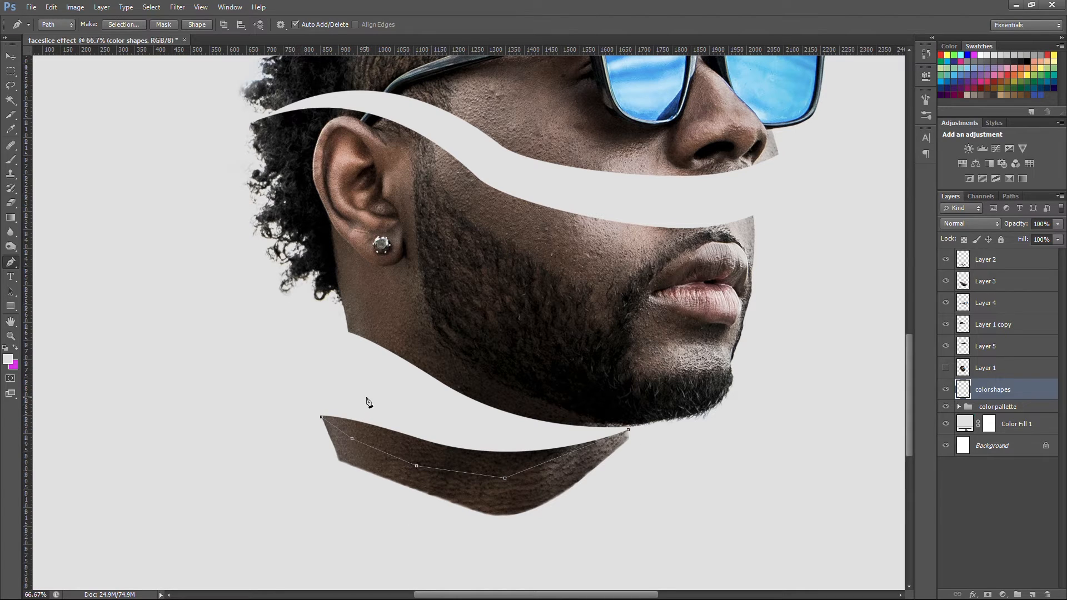
drag(415, 397, 421, 396)
- Turn the neck path into a selection with 0 px feather and paint it solid magenta with a hard brush
right_click(471, 422)
click(553, 145)
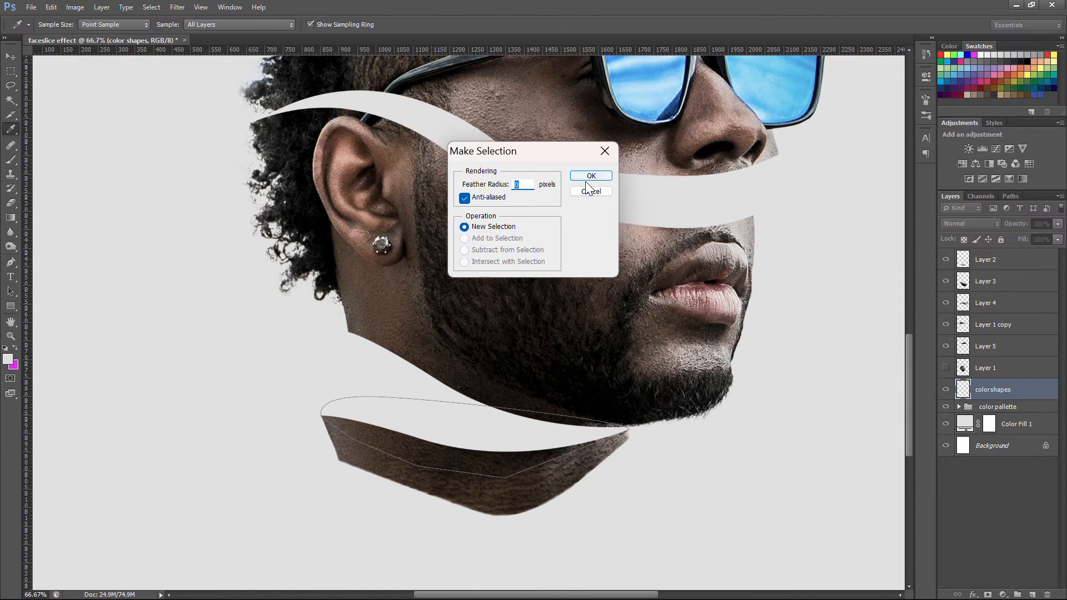
click(591, 176)
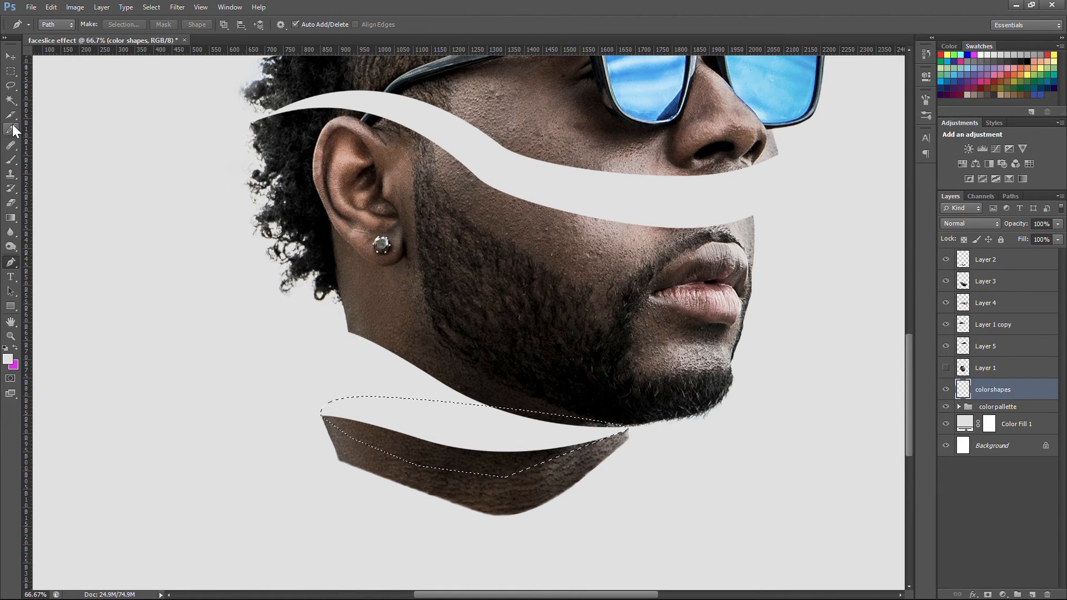
click(10, 160)
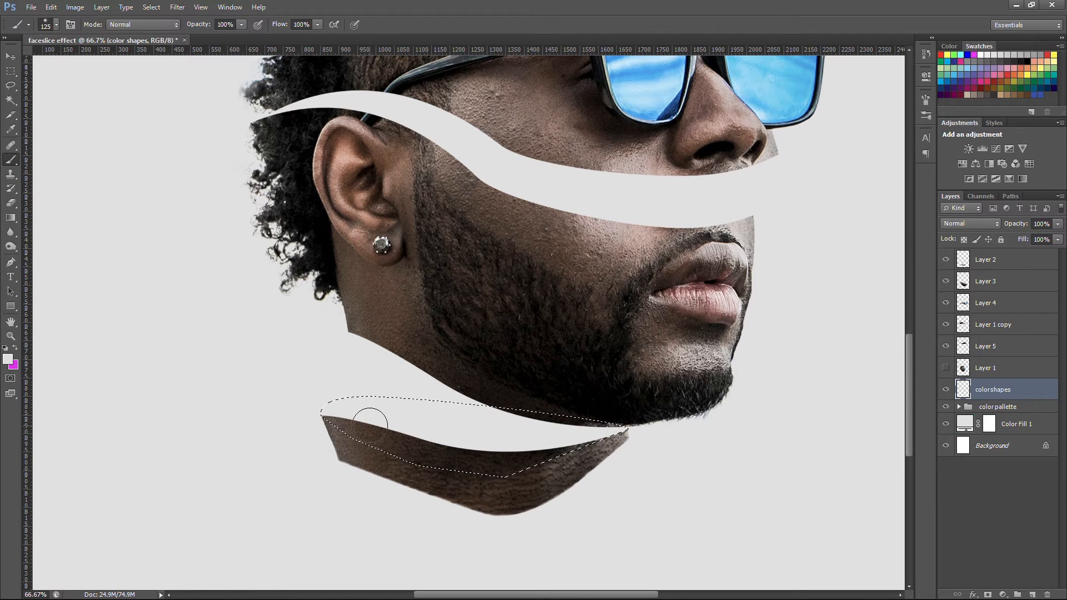
key(x)
drag(328, 410, 606, 426)
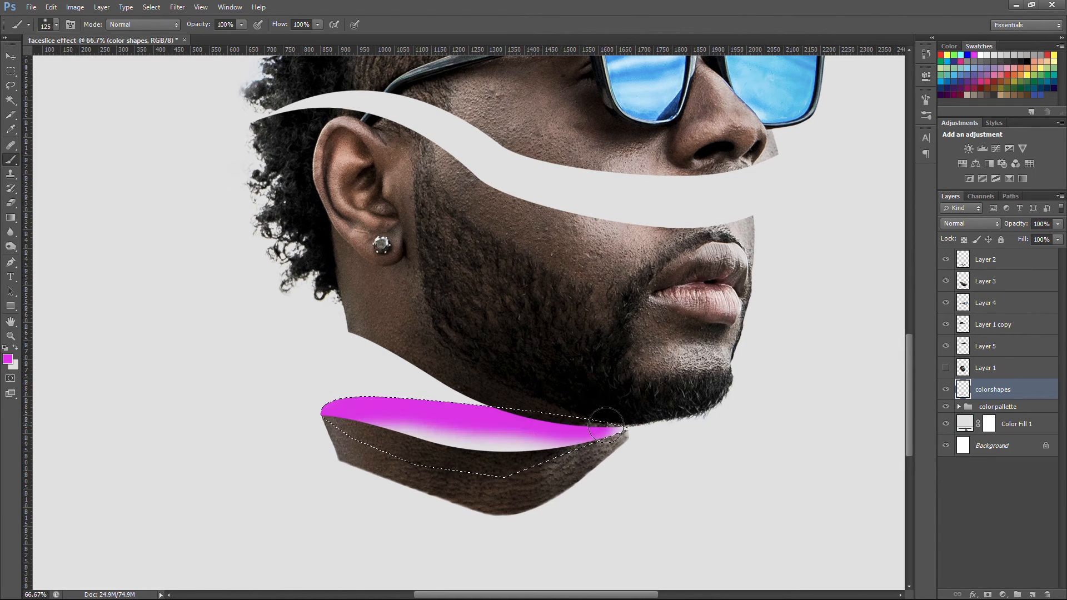
right_click(515, 425)
click(550, 502)
mouse_move(359, 413)
mouse_down()
mouse_move(536, 428)
mouse_move(348, 440)
mouse_move(601, 416)
mouse_move(617, 430)
mouse_up()
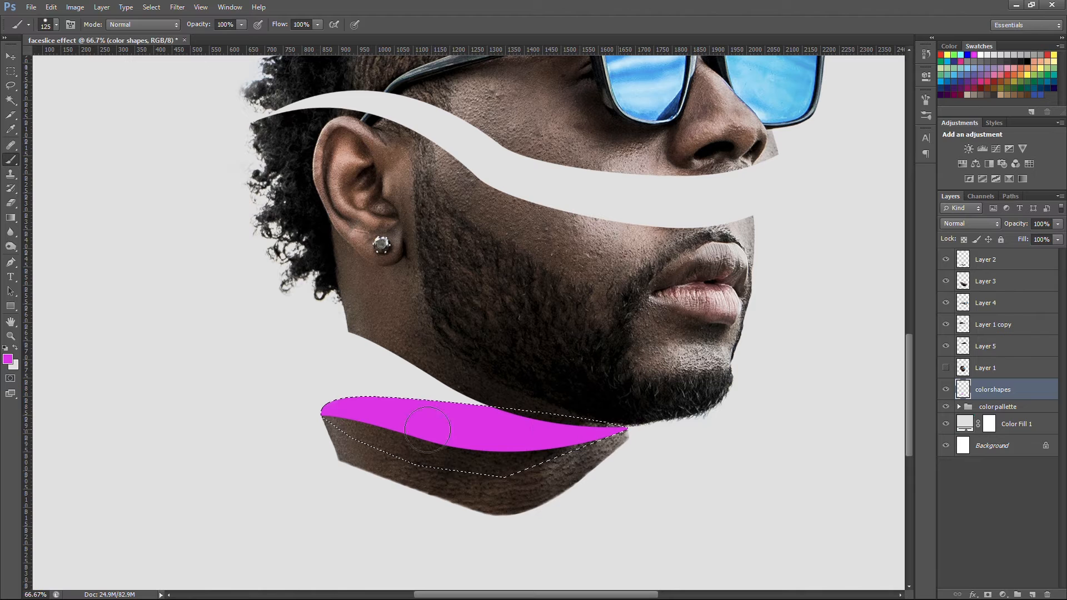
key(ctrl+d)
- Start a Pen path at the upper-right corner of the jaw slice and sample cyan from the palette as the foreground color
drag(719, 113, 716, 268)
key(p)
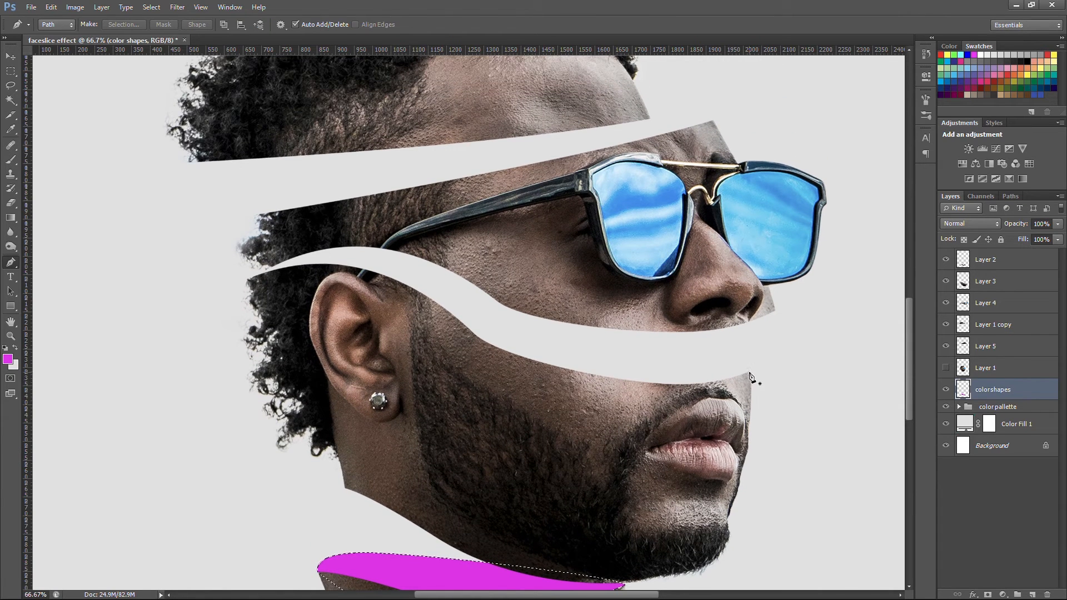
click(749, 371)
key(ctrl+minus)
key(ctrl+minus)
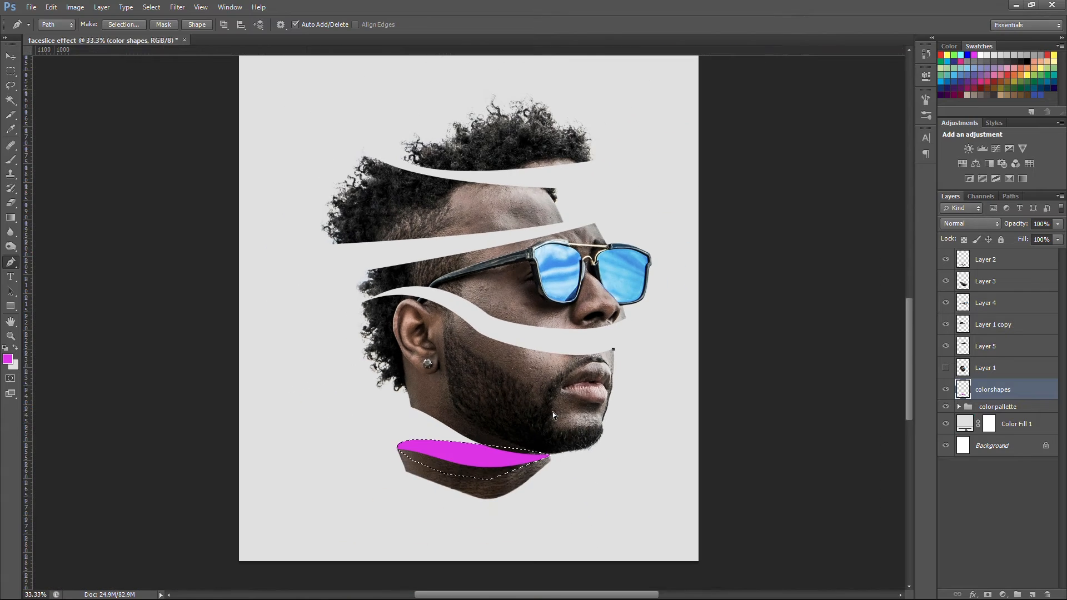
key(ctrl+minus)
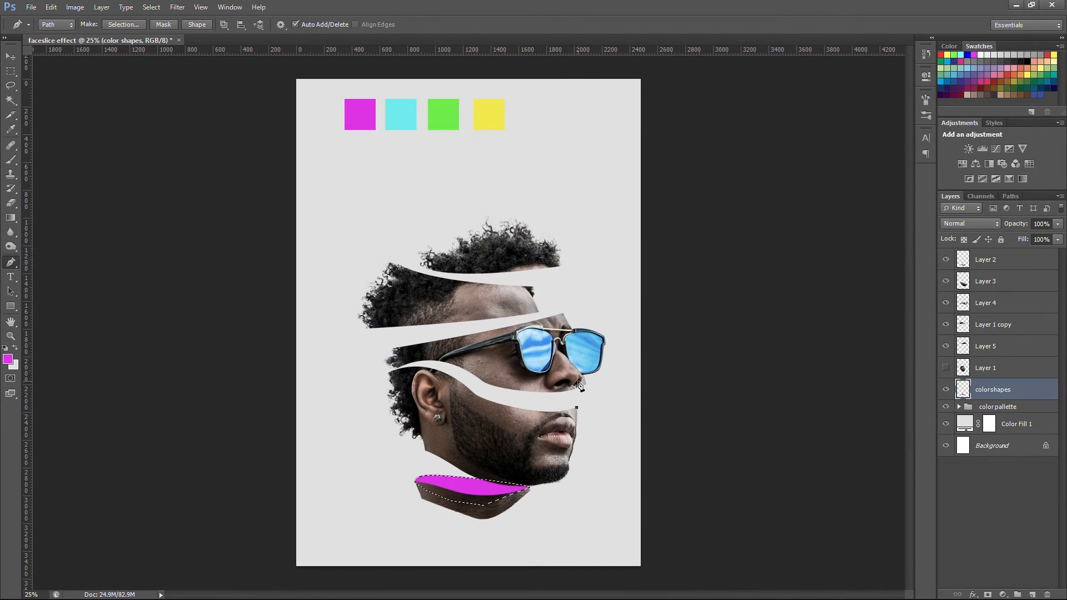
key(i)
key(ctrl+plus)
key(ctrl+plus)
key(ctrl+plus)
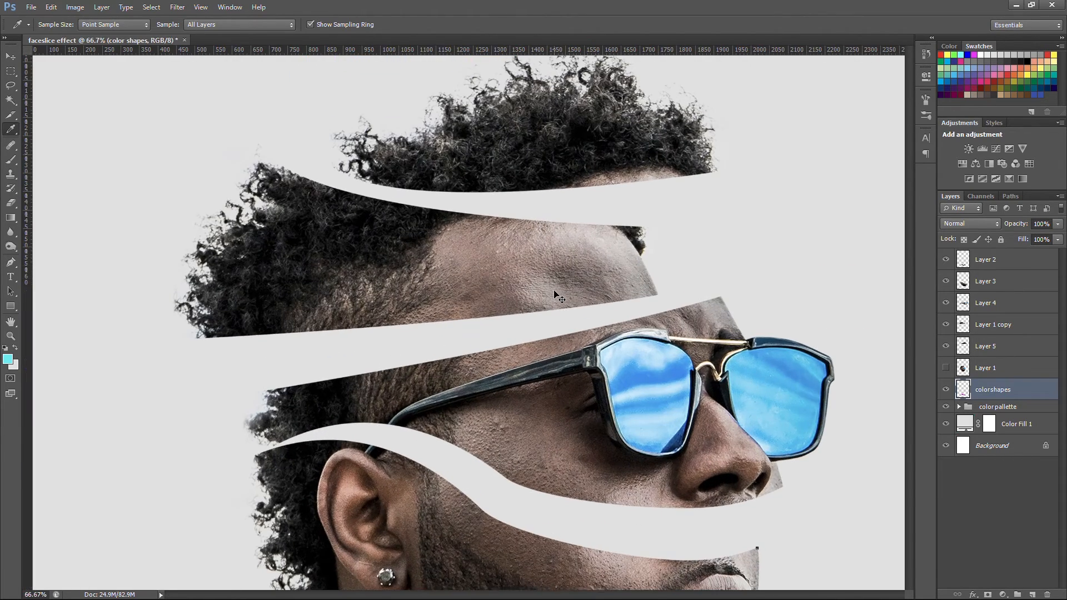
- Complete the closed Pen path around the curved gap between the sunglasses slice and the jaw slice
drag(753, 451, 752, 390)
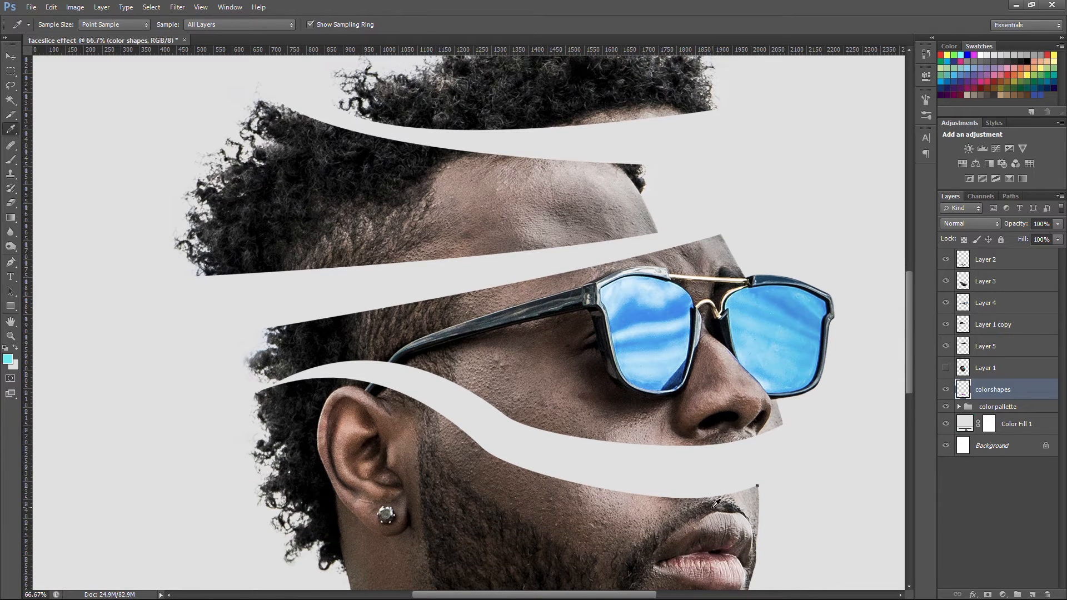
key(p)
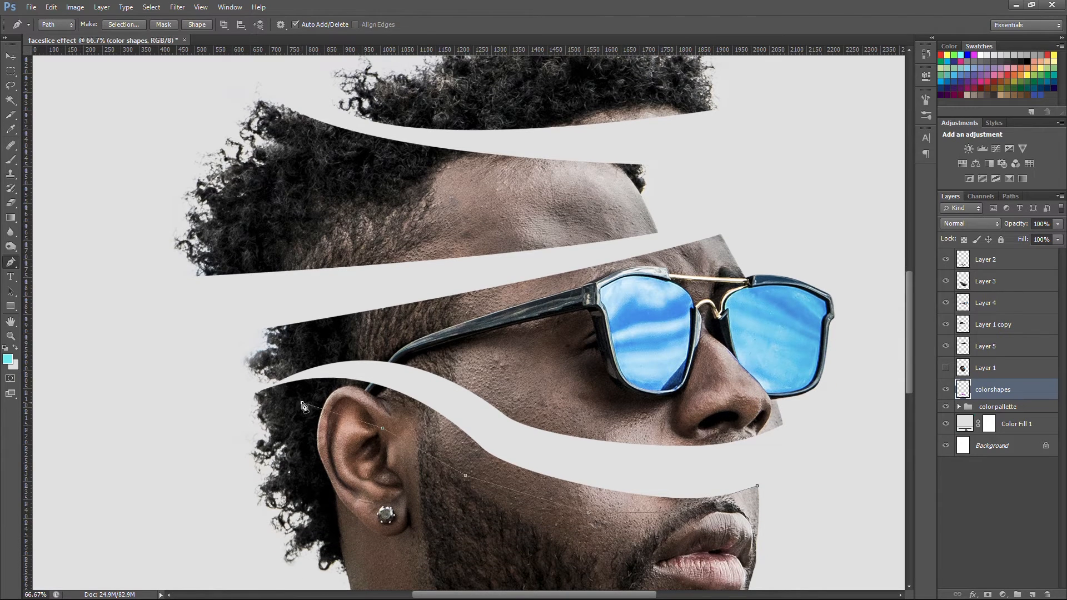
drag(363, 361, 423, 358)
- Turn the path above the jaw slice into a new selection with 0 px feather and paint it cyan
right_click(594, 471)
click(673, 189)
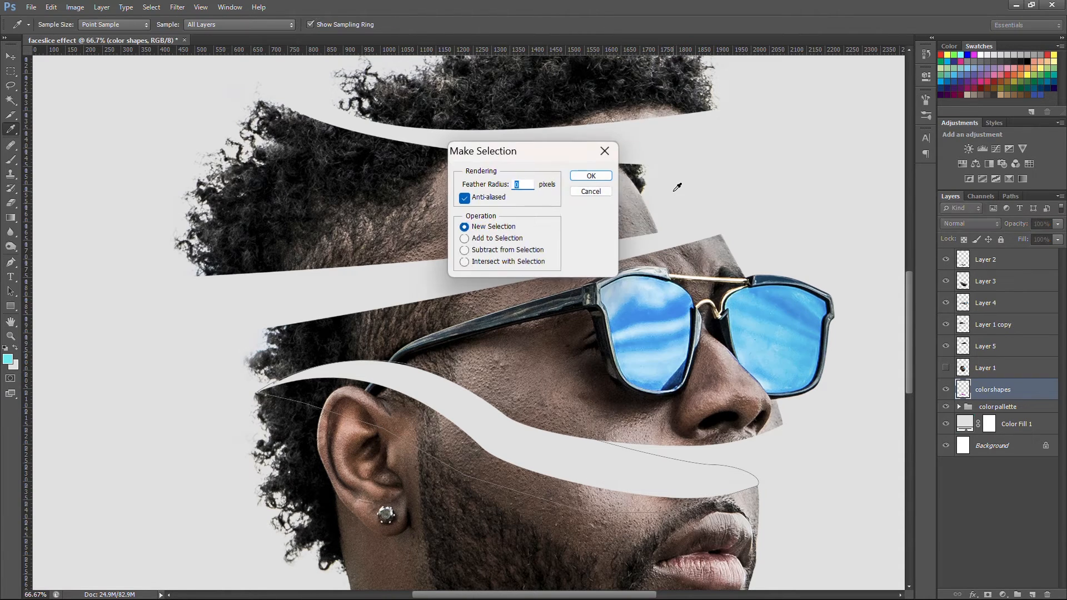
key(Return)
key(b)
mouse_move(734, 440)
mouse_down()
mouse_move(592, 475)
mouse_move(309, 344)
mouse_move(274, 377)
mouse_move(458, 382)
mouse_move(436, 401)
mouse_move(714, 464)
mouse_up()
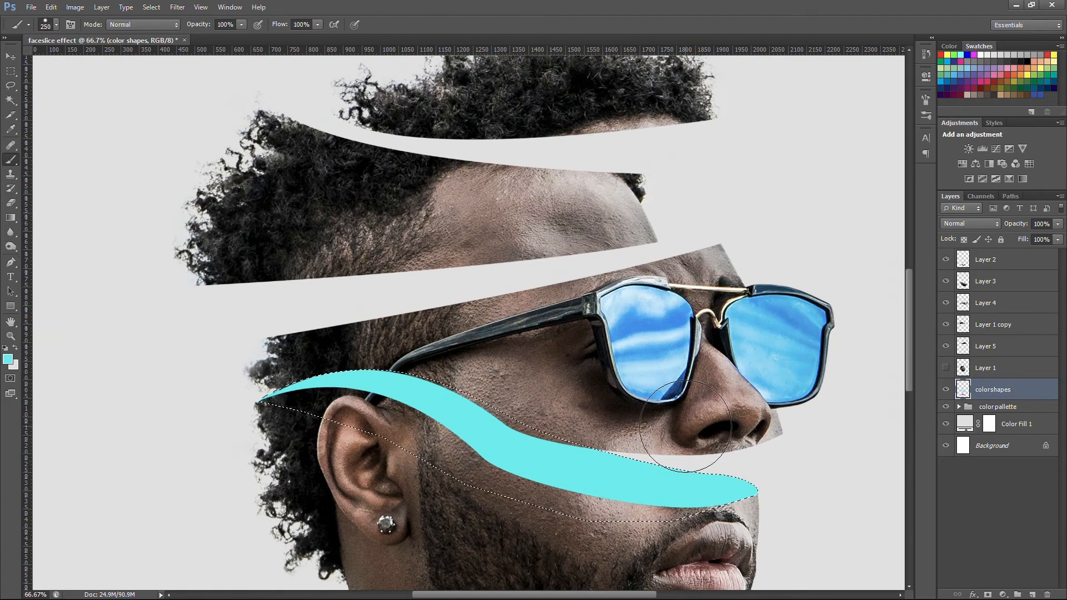
- Draw a closed Pen path around the tapered gap between the forehead slice and the sunglasses slice
key(p)
drag(529, 358, 306, 346)
click(274, 337)
drag(329, 305, 436, 281)
key(ctrl+z)
key(ctrl+z)
key(ctrl+z)
drag(321, 300, 399, 288)
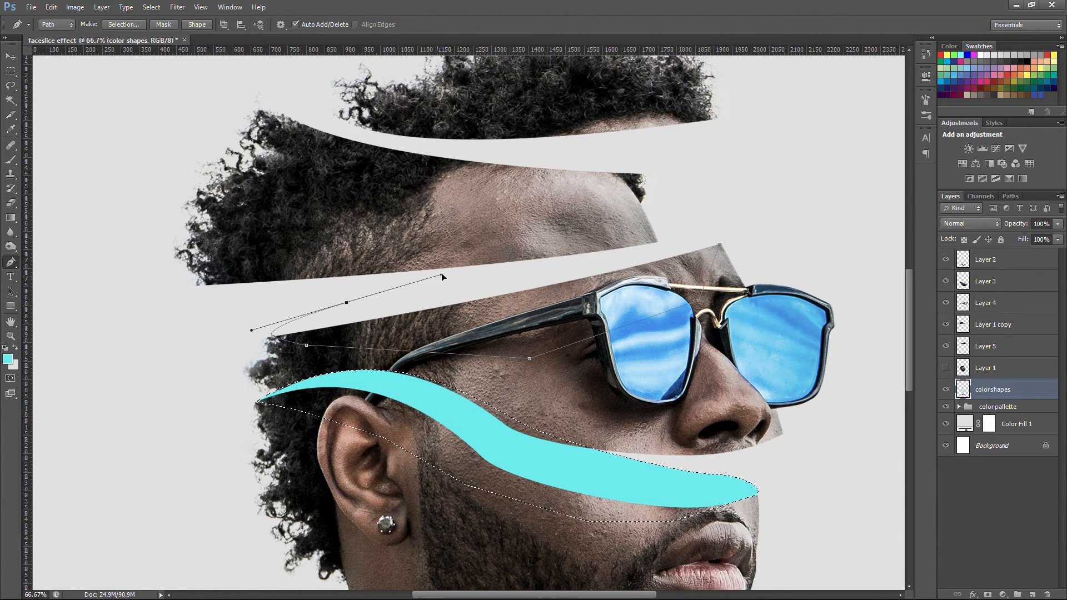
drag(719, 244, 729, 225)
- Turn the path above the sunglasses slice into a selection, sample green from the palette and paint the selection green
right_click(580, 242)
click(643, 322)
key(Return)
key(b)
key(ctrl+minus)
key(ctrl+minus)
key(ctrl+minus)
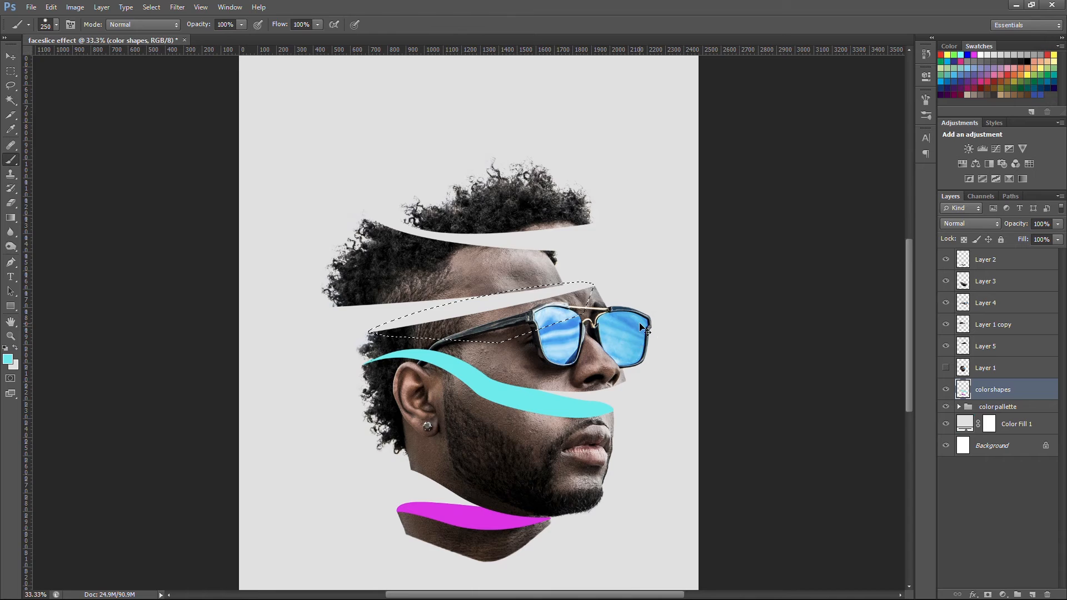
alt+click(430, 106)
mouse_move(555, 314)
mouse_down()
mouse_move(362, 352)
mouse_move(470, 354)
mouse_up()
- Draw a closed Pen path around the curved gap between the top hair slice and the forehead slice
key(ctrl+plus)
key(ctrl+plus)
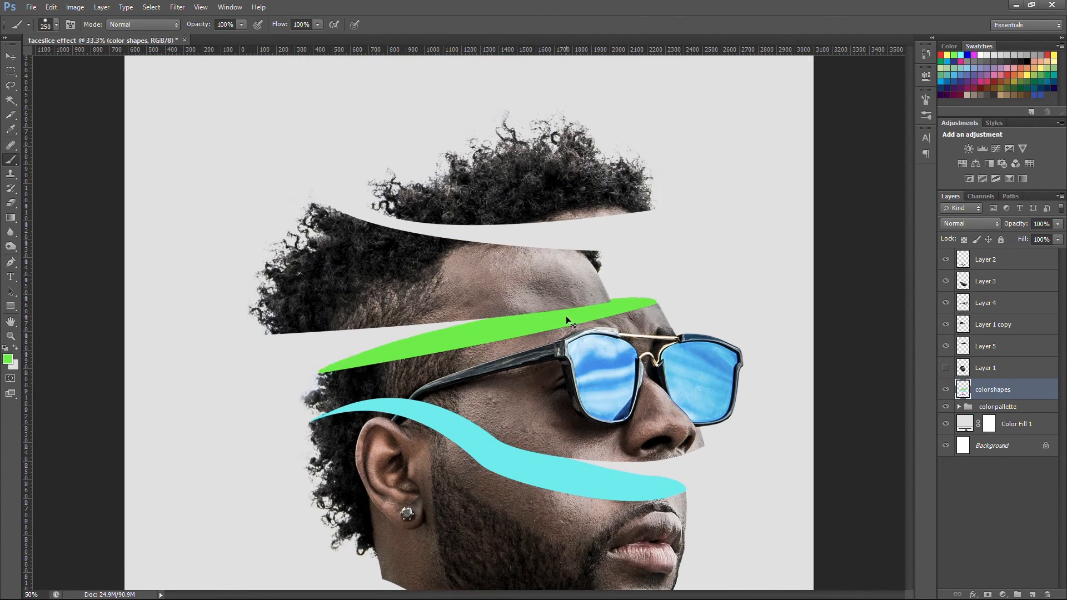
key(p)
key(ctrl+plus)
key(ctrl+plus)
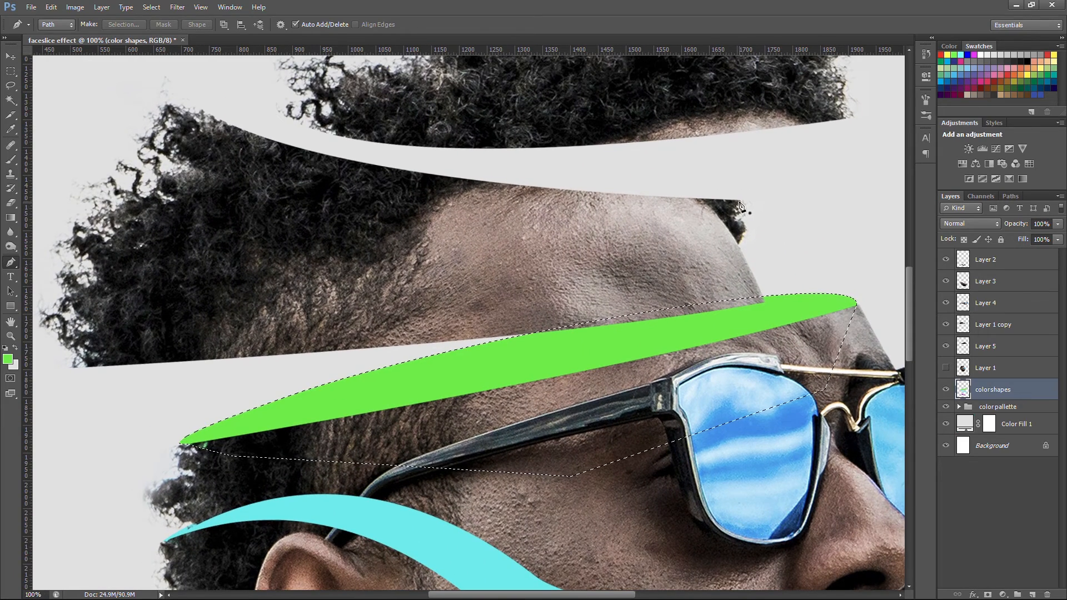
click(739, 200)
click(598, 229)
click(376, 217)
click(229, 148)
click(212, 116)
drag(341, 122, 490, 143)
drag(738, 202, 722, 220)
- Turn the path below the top hair slice into a selection, paint it with the palette's yellow and deselect
right_click(523, 193)
click(599, 277)
key(Return)
key(ctrl+minus)
key(ctrl+minus)
key(ctrl+minus)
key(ctrl+minus)
click(488, 113)
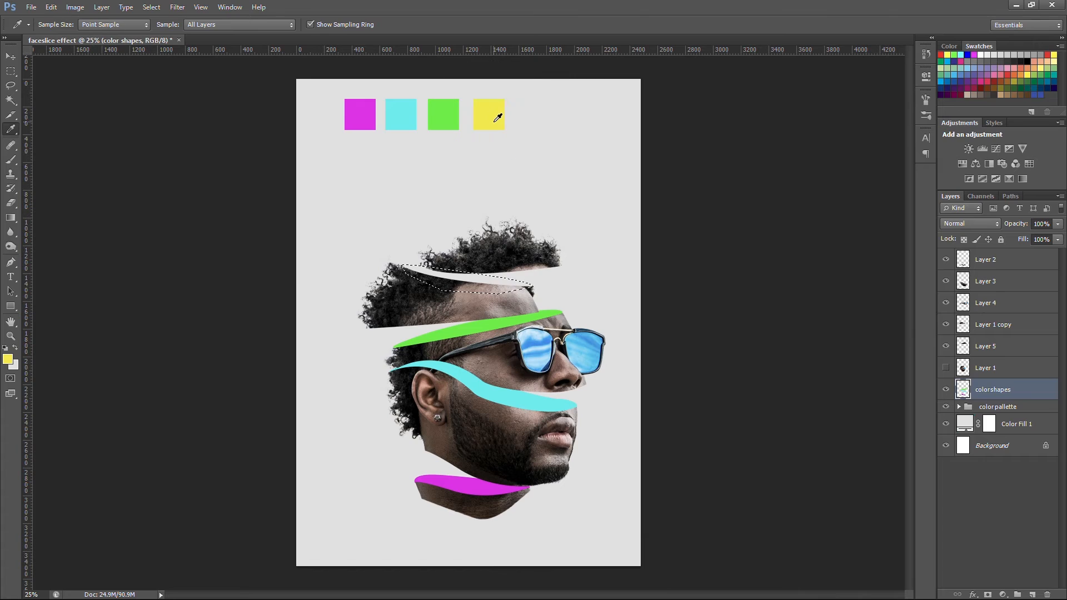
key(b)
mouse_move(530, 282)
mouse_down()
mouse_move(484, 293)
mouse_move(397, 272)
mouse_up()
key(ctrl+d)
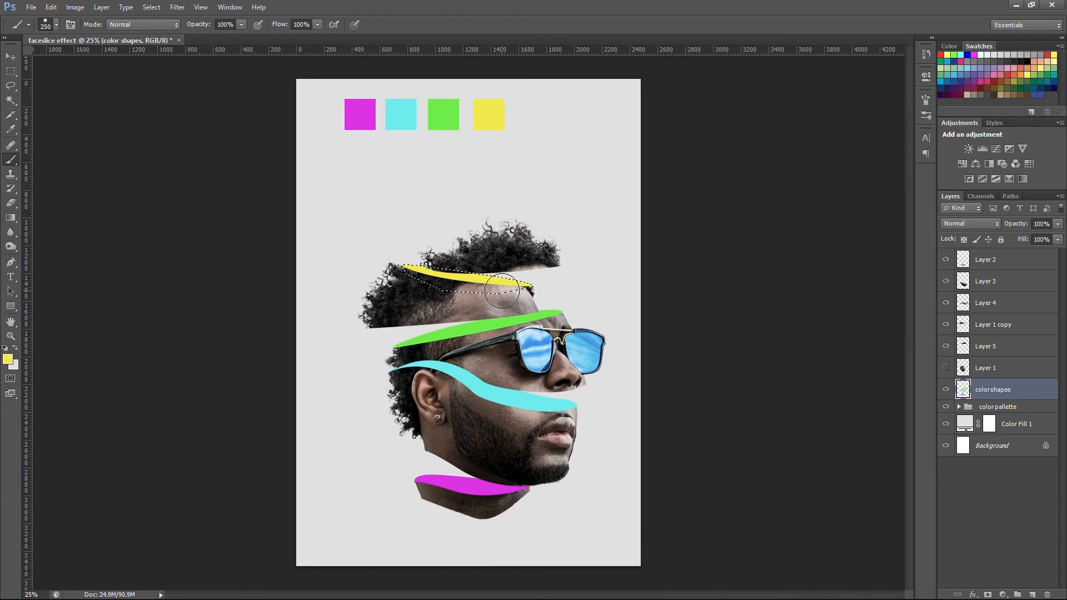
- Hide the color palette group and move the head slices together with the color shapes slightly up and left
key(w)
click(945, 406)
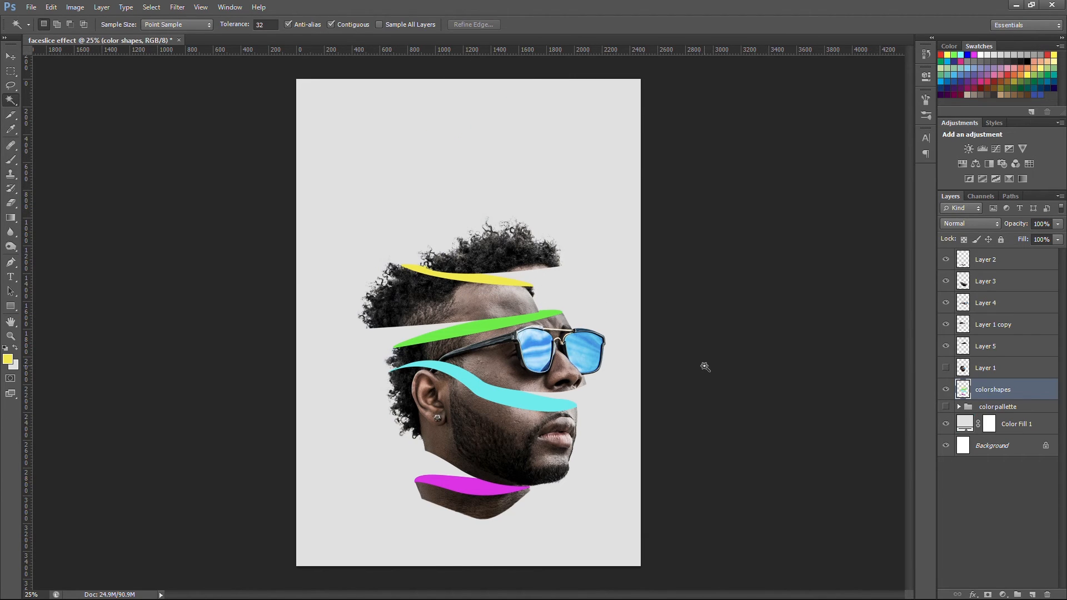
key(v)
shift+click(1000, 264)
mouse_move(537, 368)
mouse_down()
mouse_move(516, 362)
mouse_move(534, 361)
mouse_up()
- Group the slice layers from Layer 5 up to Layer 2 and name the group "image"
click(995, 346)
shift+click(996, 261)
key(ctrl+g)
double_click(984, 255)
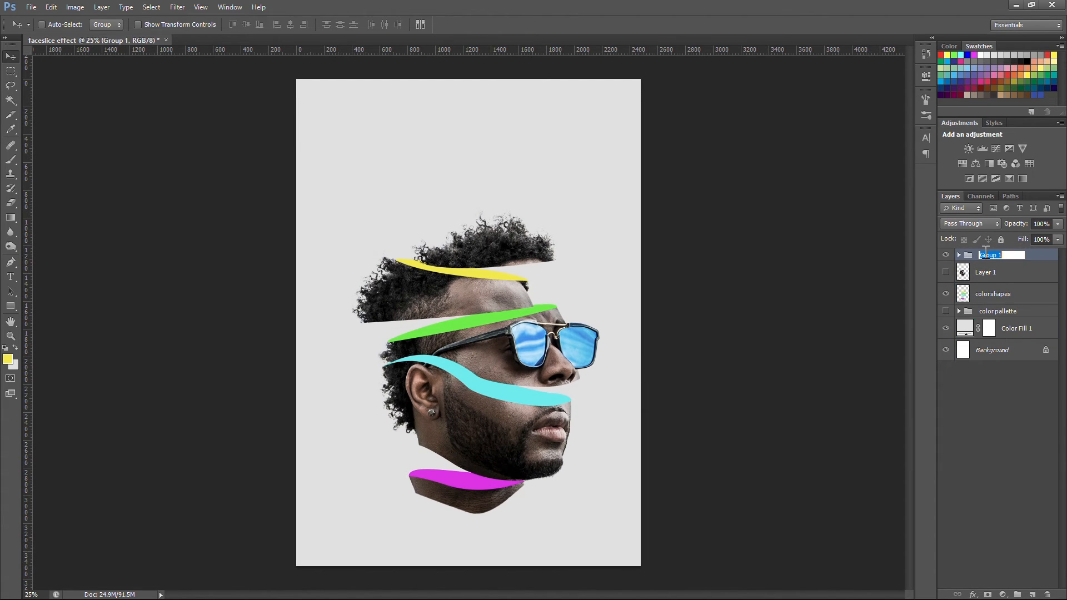
key(BackSpace)
key(Return)
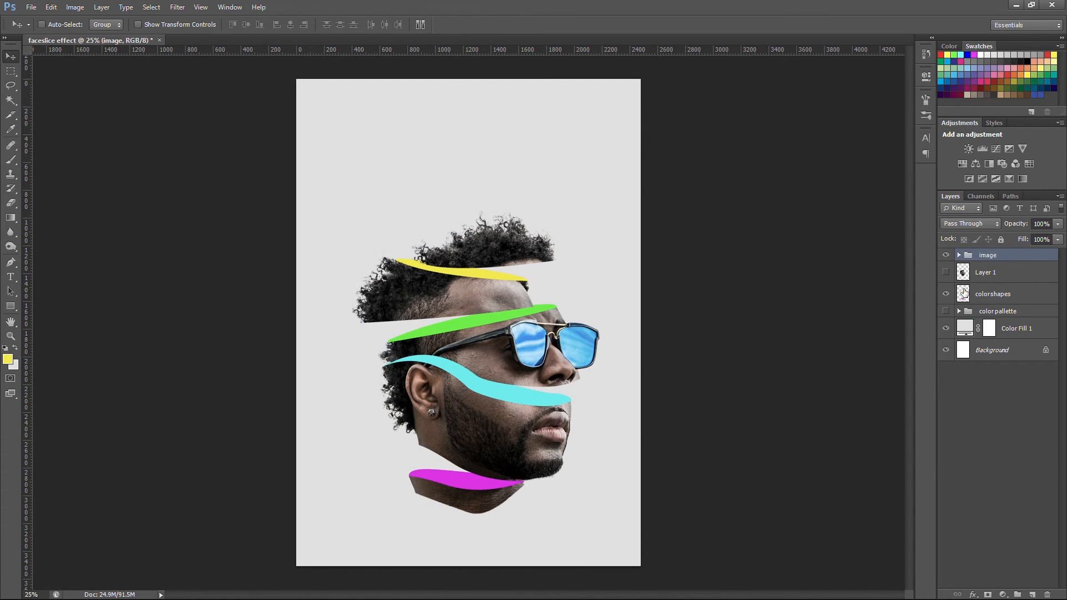
- Add a new layer directly above the color shapes layer and name it "shadow"
click(1032, 594)
drag(1004, 257, 988, 305)
double_click(984, 293)
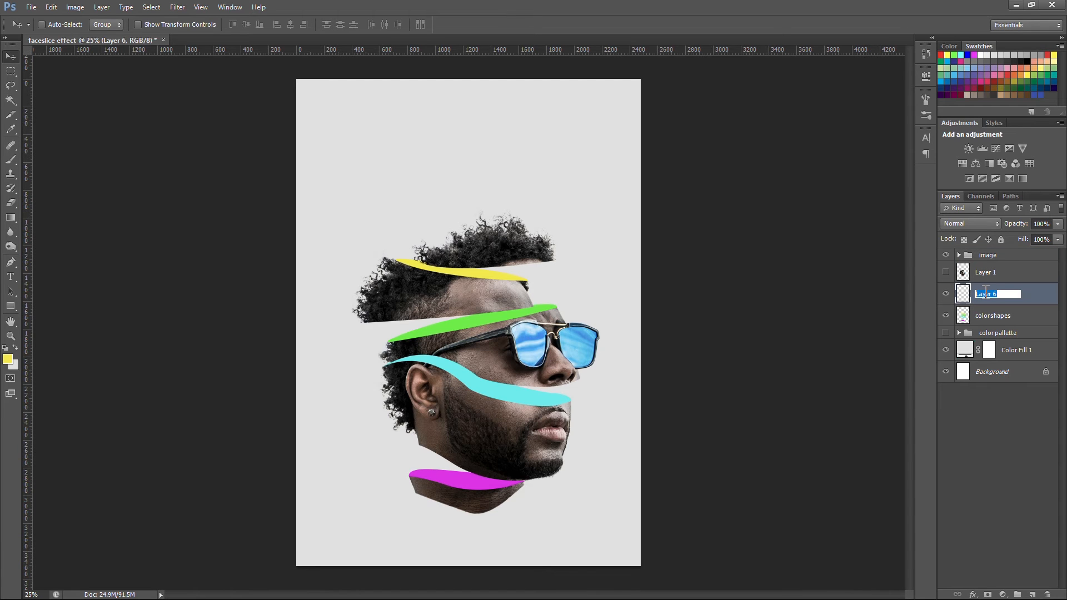
text(shadow)
key(Return)
- Load the outlines of the color shapes layer as a selection while keeping the shadow layer active
key(ctrl+minus)
key(ctrl+plus)
key(ctrl+plus)
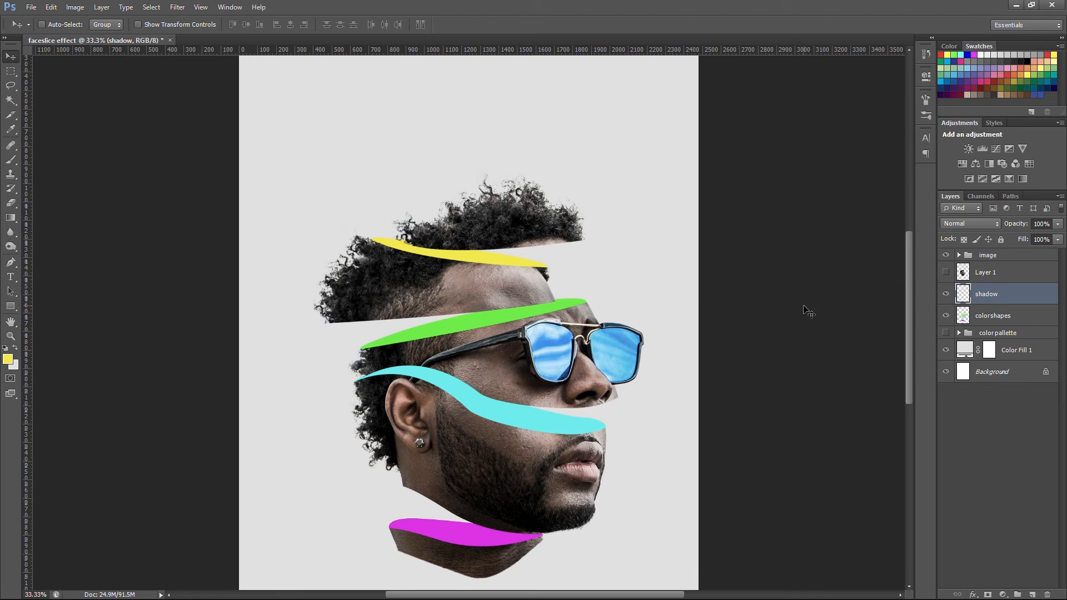
key(ctrl+plus)
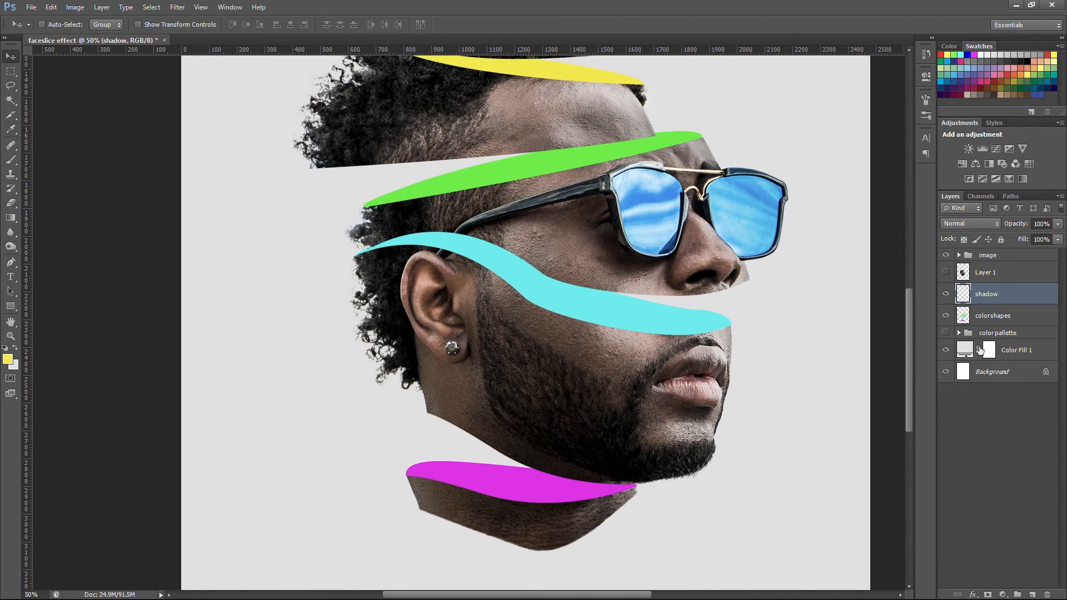
ctrl+click(959, 317)
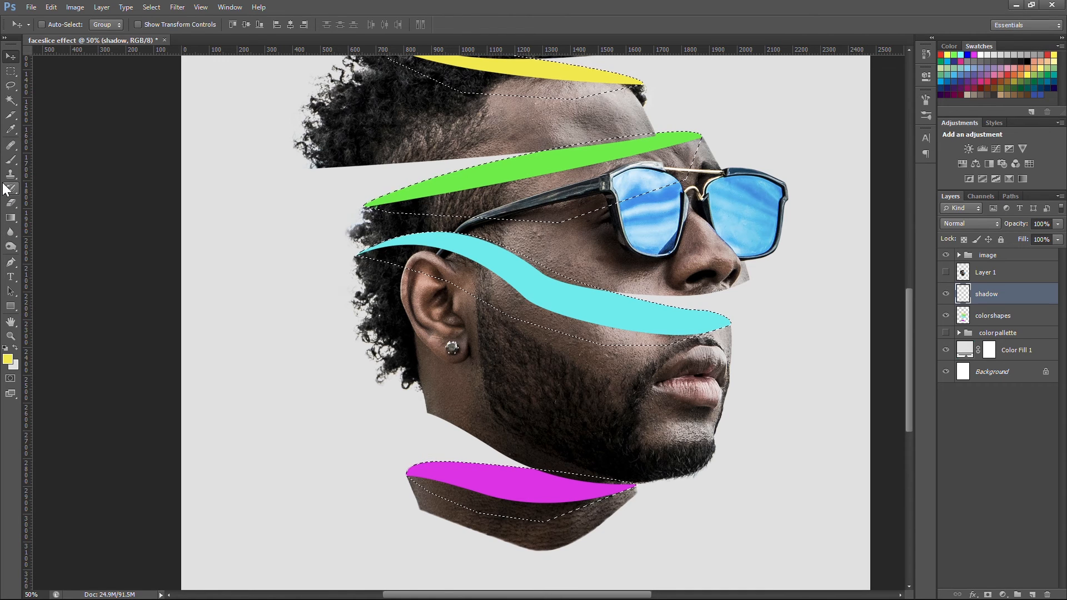
- Set the foreground color to black (000000) and choose the soft round 30 px brush
click(10, 159)
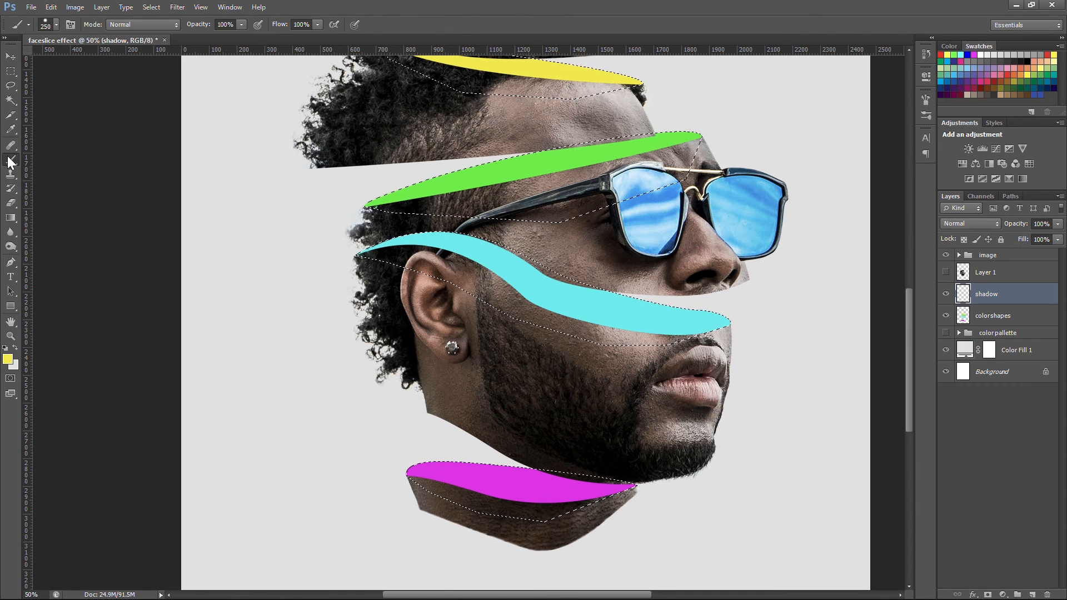
click(8, 359)
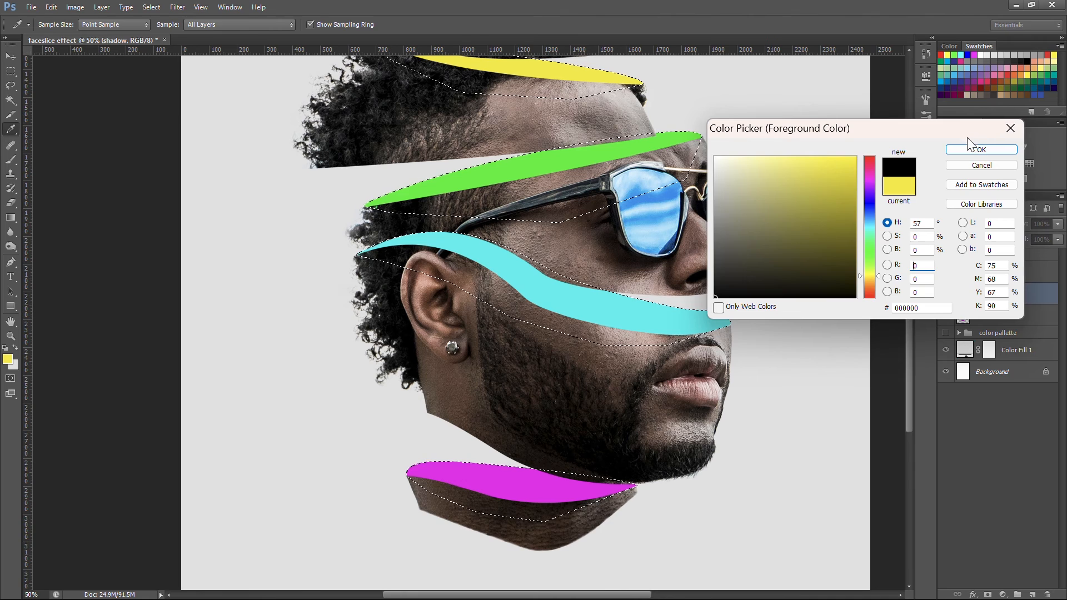
click(978, 148)
click(70, 24)
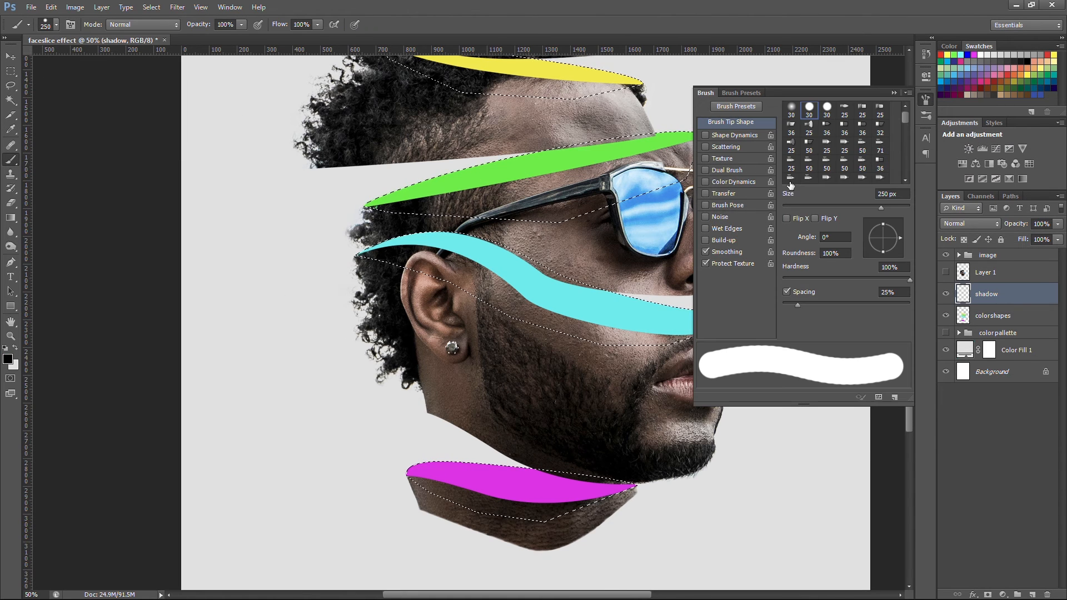
click(791, 108)
click(893, 93)
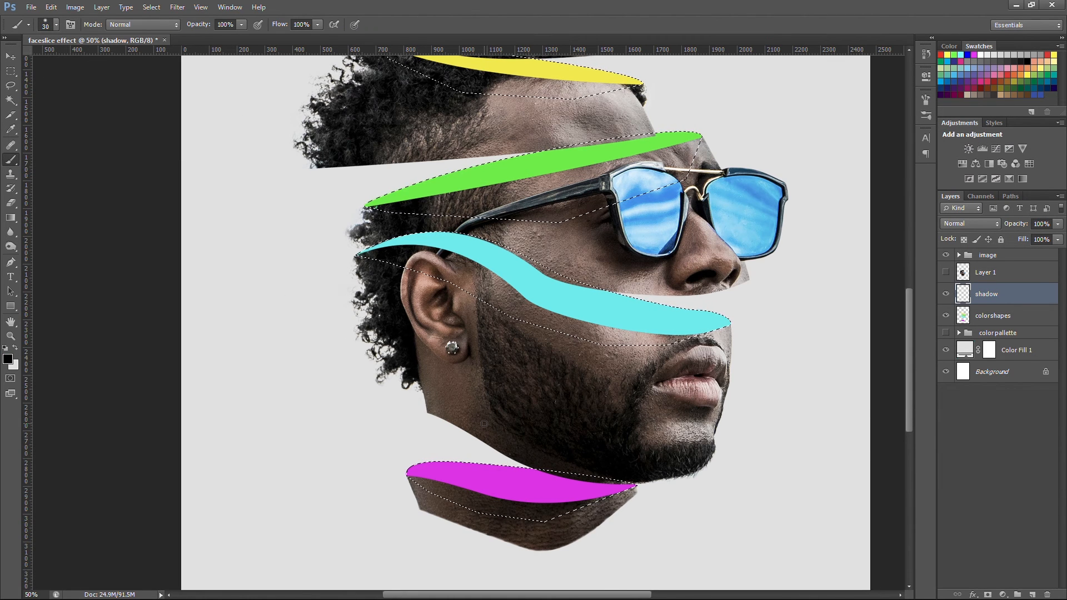
- Enlarge the brush to 175 px and paint a black shadow along the upper edge of the magenta shape
key(bracketright)
key(bracketright)
key(bracketright)
key(bracketright)
key(bracketright)
key(bracketright)
key(bracketright)
key(bracketright)
key(bracketright)
key(bracketright)
mouse_move(610, 469)
mouse_down()
mouse_move(490, 453)
mouse_move(498, 456)
mouse_up()
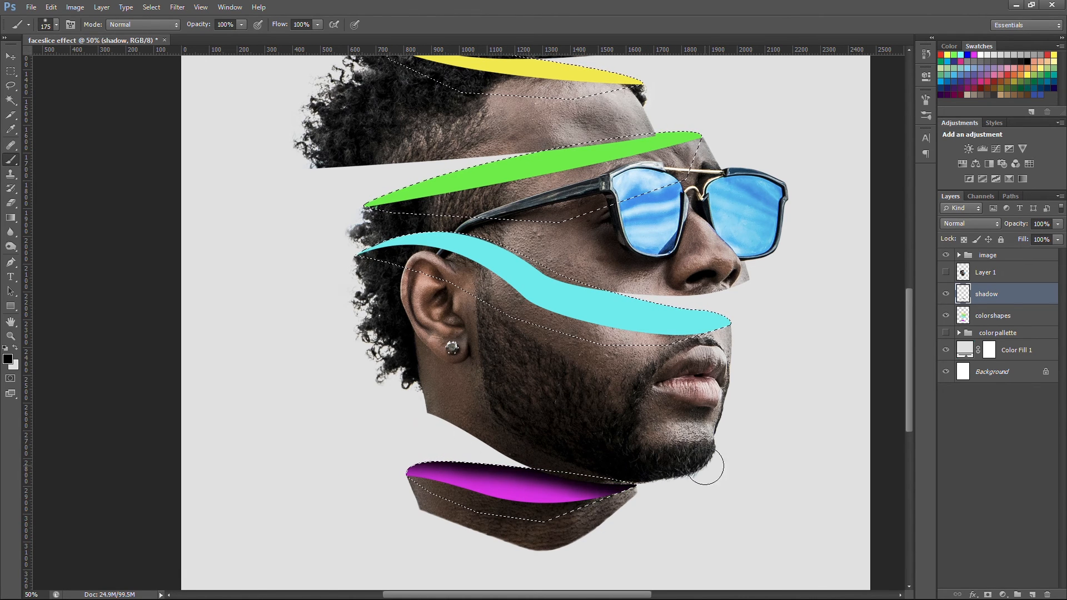
- Paint soft black shadows along the upper edges of the cyan and green shapes
drag(357, 238, 472, 198)
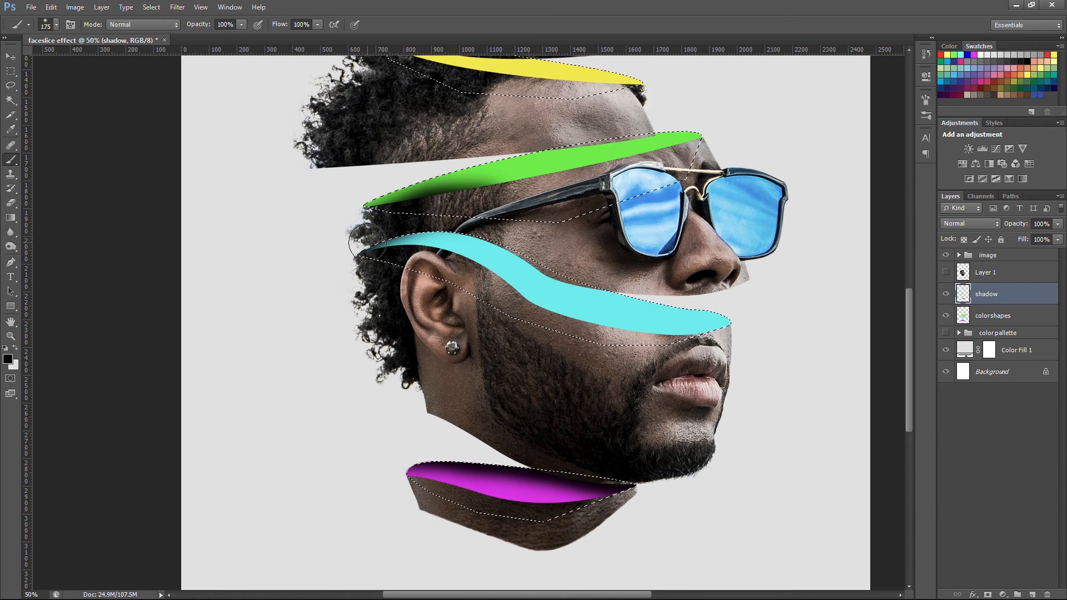
mouse_move(367, 244)
mouse_down()
mouse_move(439, 247)
mouse_move(725, 319)
mouse_move(589, 299)
mouse_up()
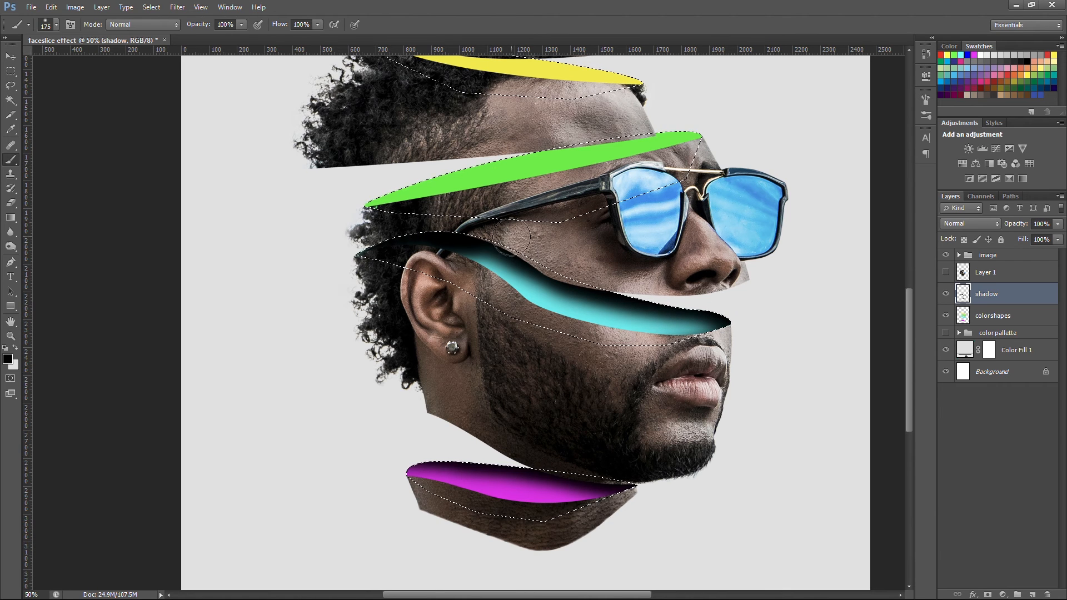
drag(649, 244, 652, 296)
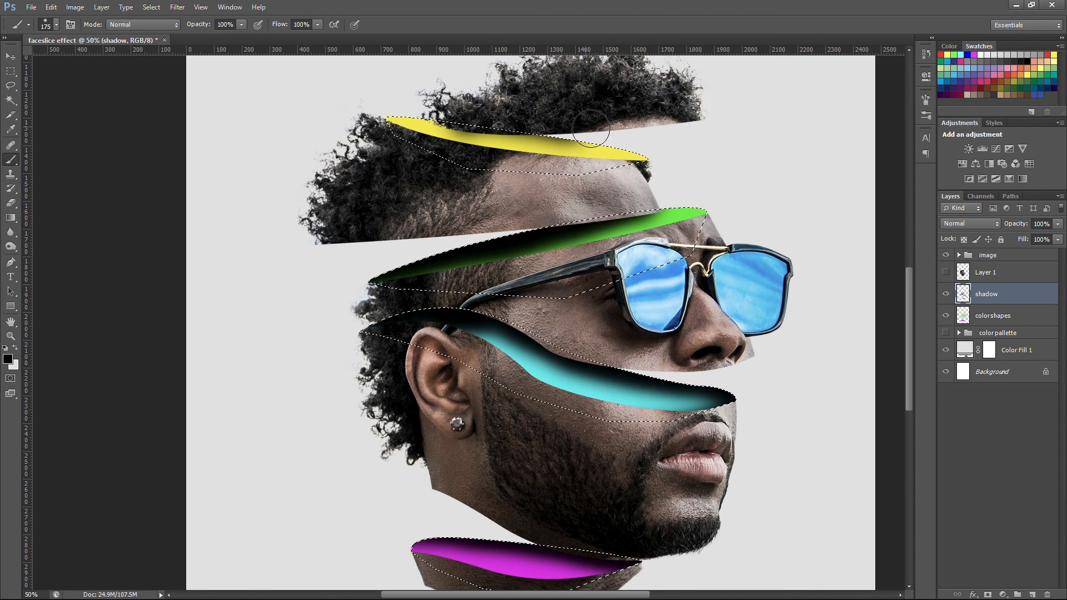
- Paint a soft black shadow along the upper edge of the yellow shape, redoing the stroke more lightly
drag(591, 128, 705, 160)
drag(472, 126, 710, 178)
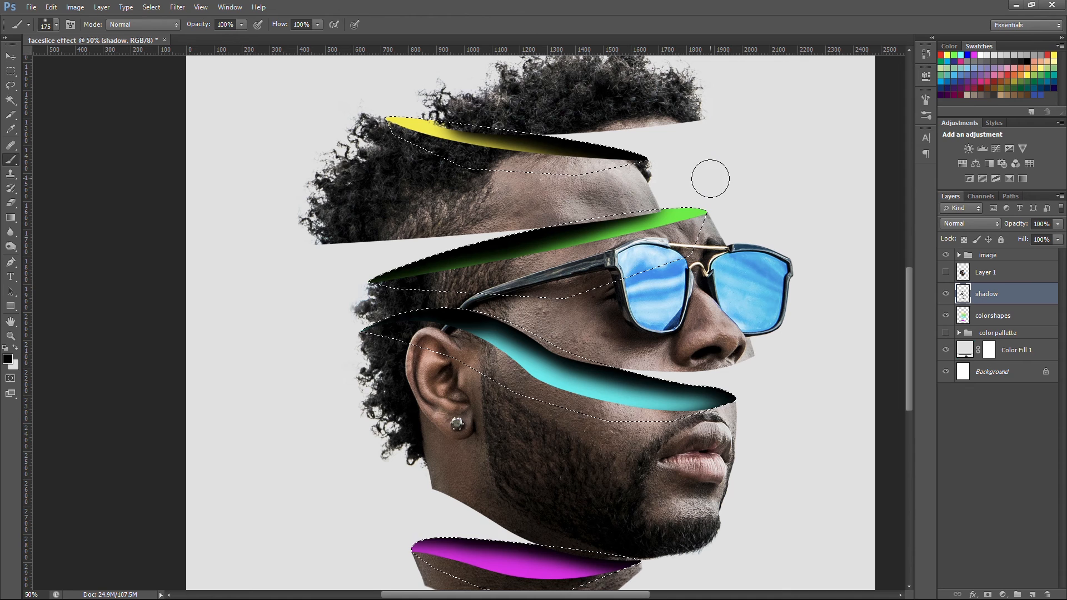
key(ctrl+z)
drag(468, 125, 690, 160)
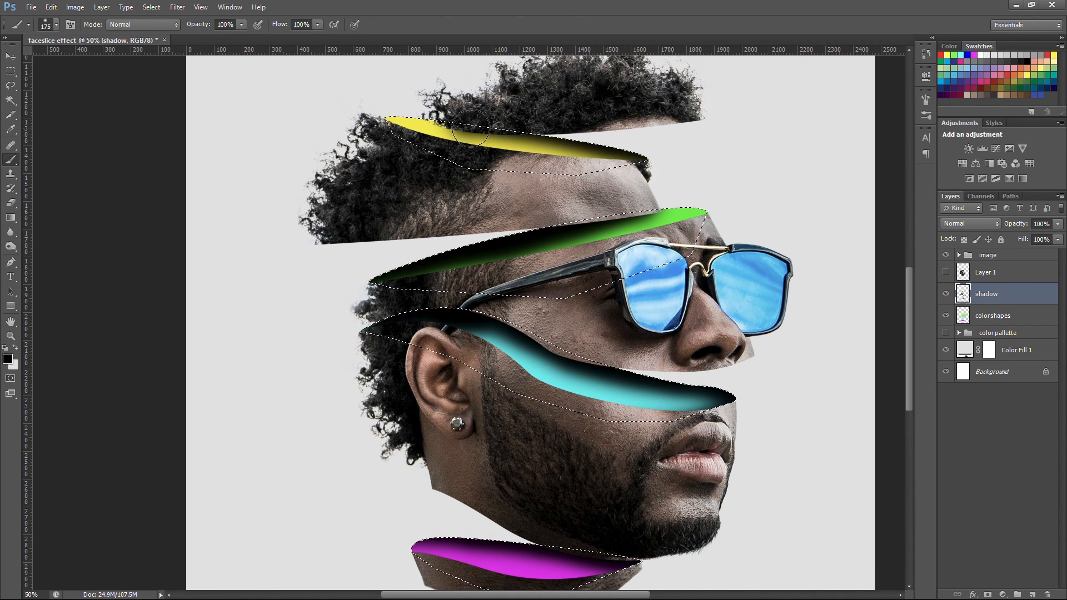
- Deselect the color shapes and lower the shadow layer's opacity to 90%
key(v)
key(ctrl+d)
key(ctrl+minus)
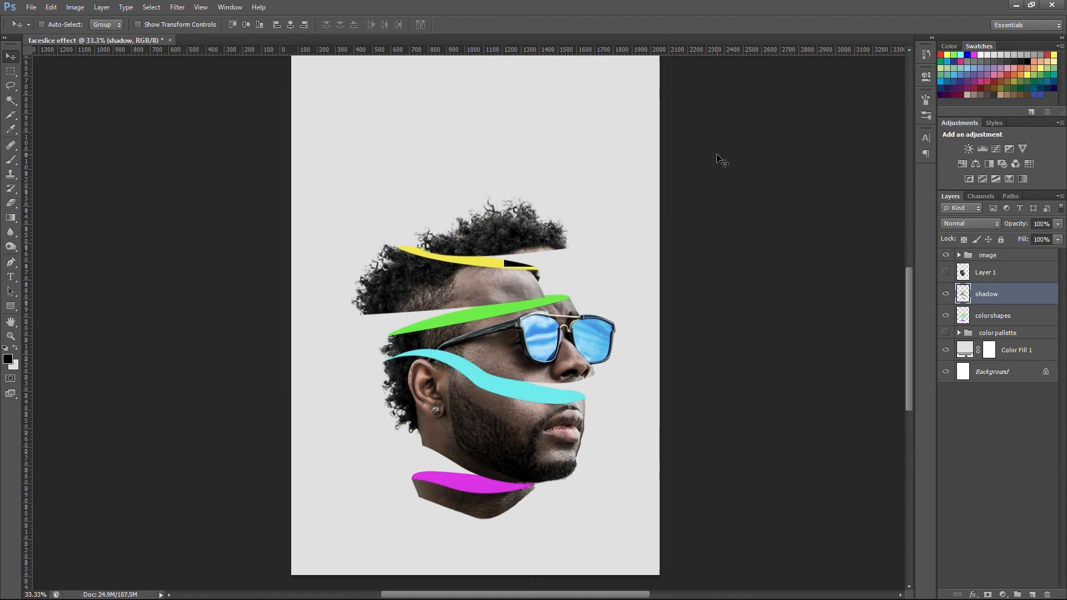
key(ctrl+minus)
key(w)
drag(1017, 225, 1014, 224)
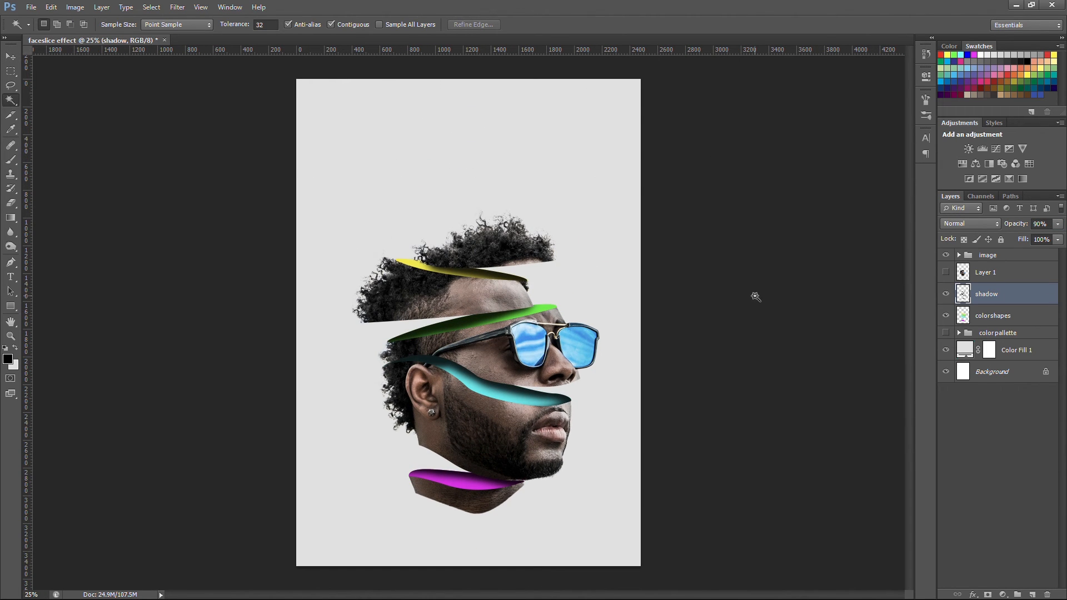
- Add a Black & White adjustment layer above the image group and clip it to that group
key(v)
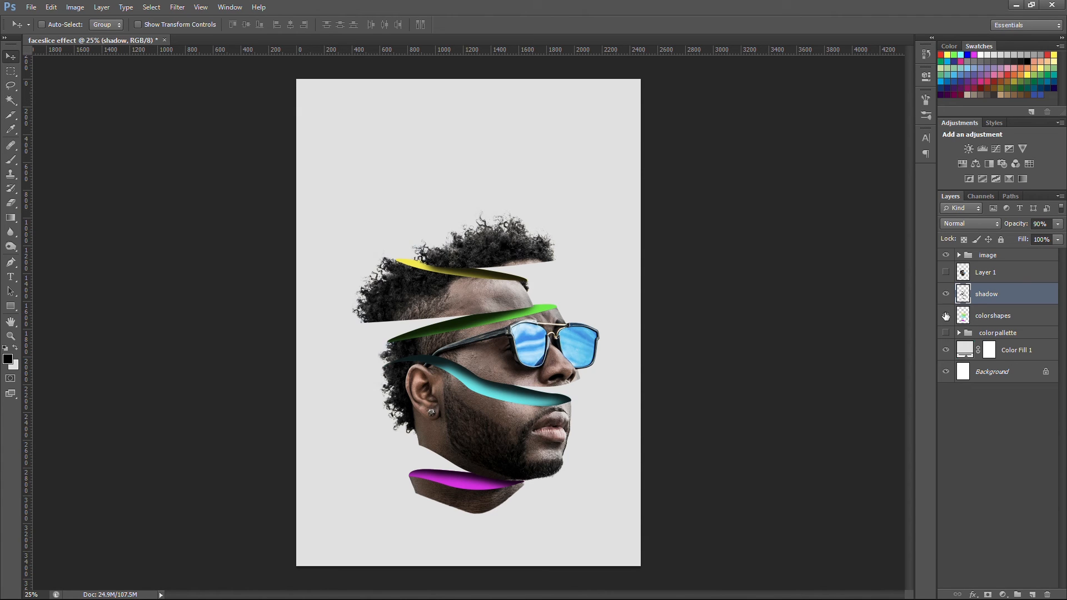
click(982, 316)
click(992, 257)
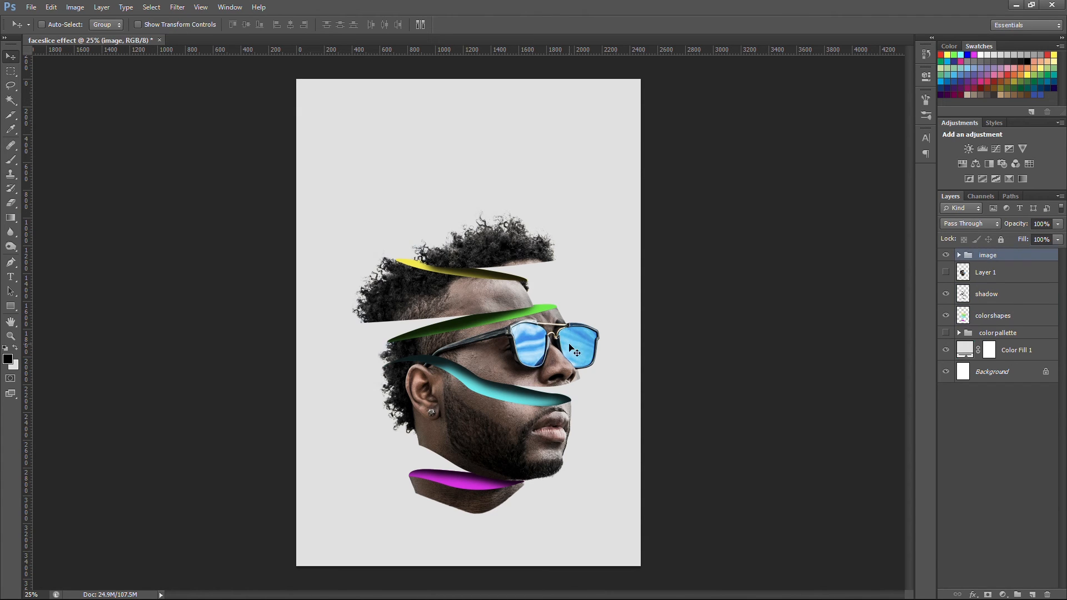
click(1003, 595)
click(882, 422)
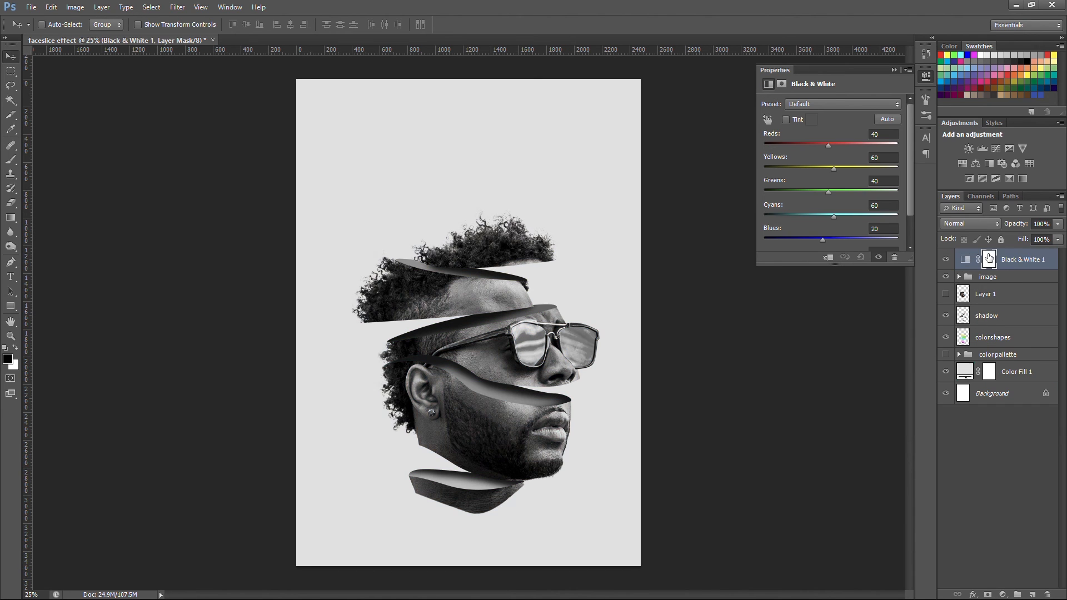
click(827, 256)
- Fine-tune the tonal sliders of the Black & White adjustment and close its settings
drag(831, 144, 814, 160)
drag(822, 239, 829, 215)
click(893, 70)
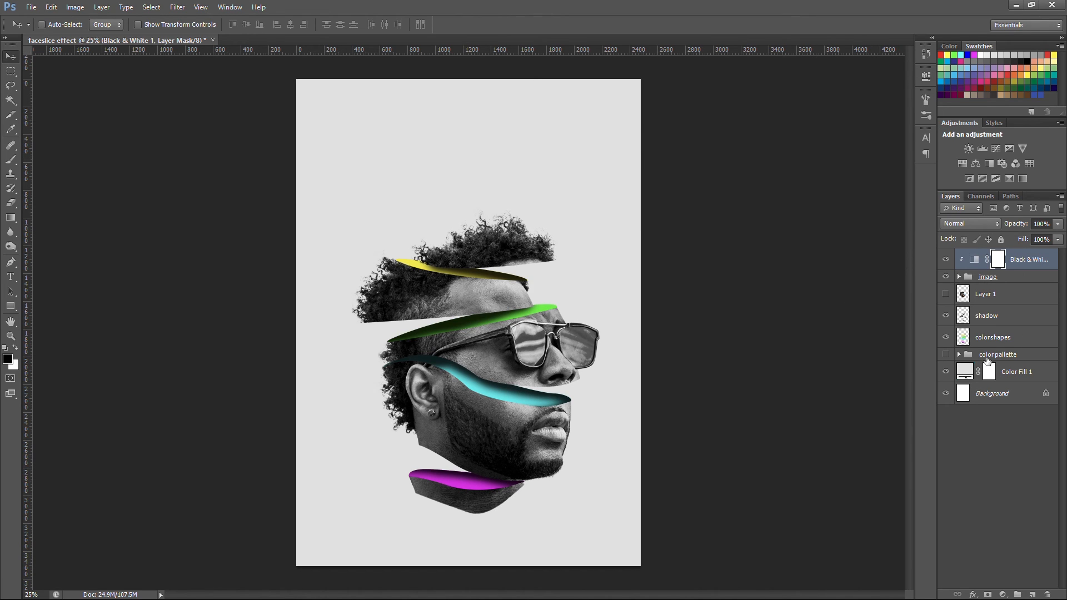
- Select all layers from the Black & White adjustment down to the color palette group and move the artwork slightly up
shift+click(1005, 356)
drag(522, 347, 522, 336)
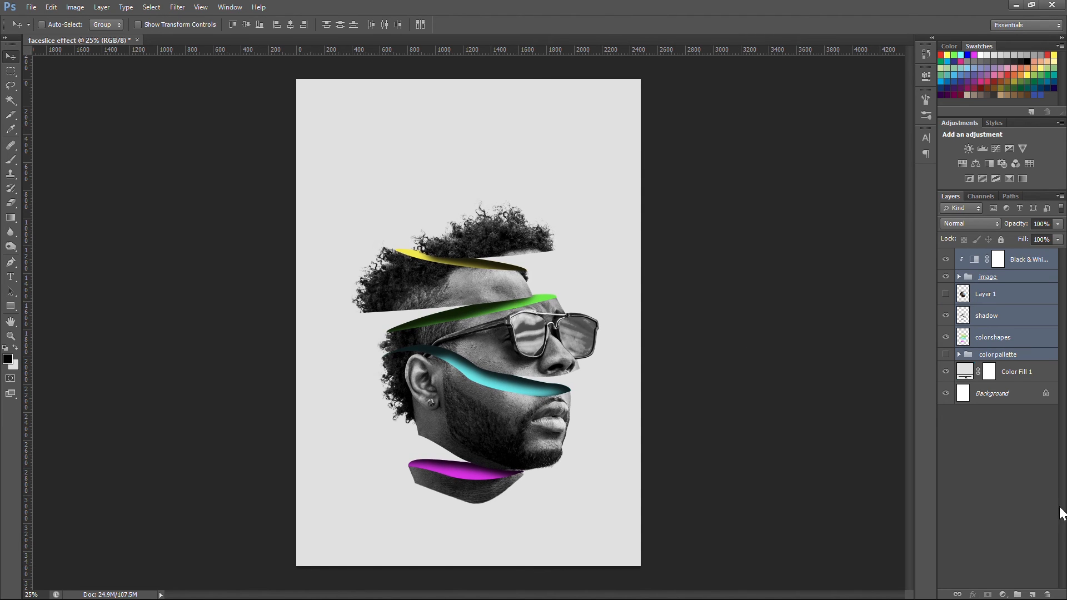
- Add a new layer between the color shapes layer and the color palette group and name it "Bottom shadow"
click(1031, 594)
drag(987, 263, 991, 353)
double_click(990, 355)
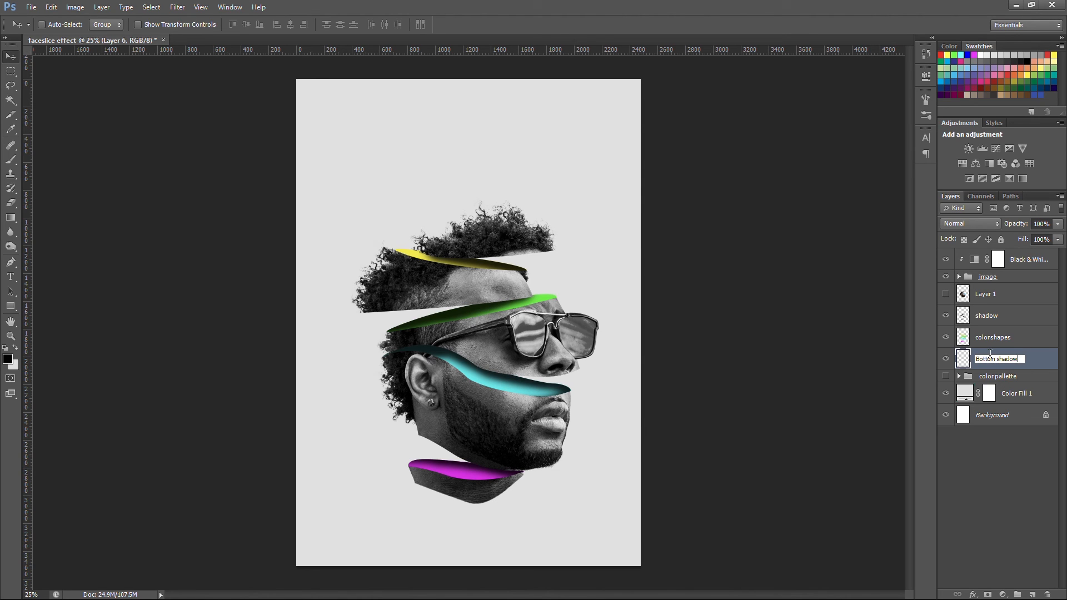
key(Return)
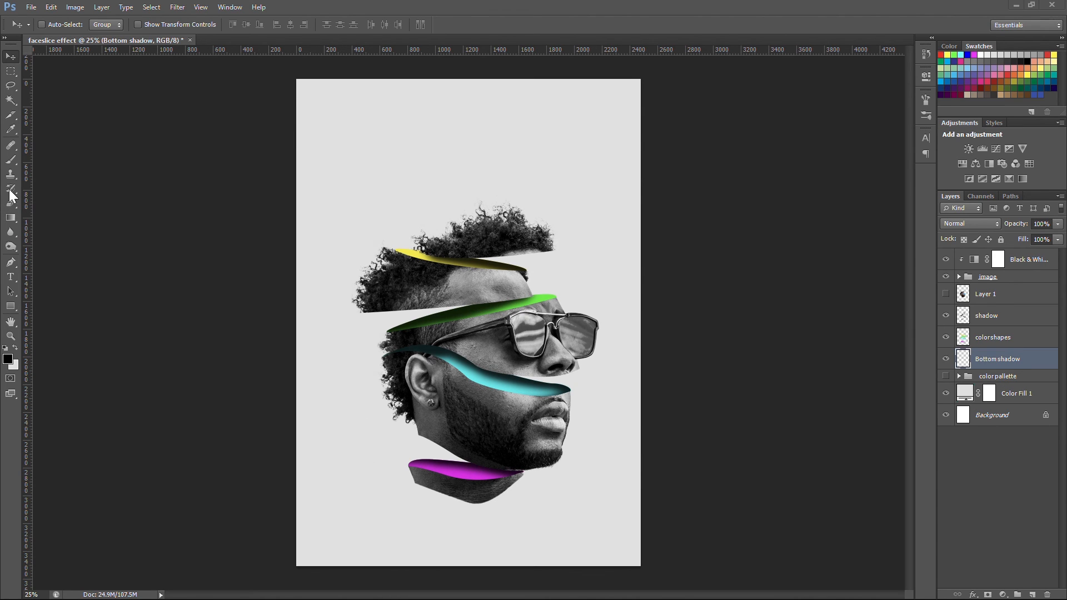
- Set up a soft round brush tip with a 180° angle and 10% roundness
key(b)
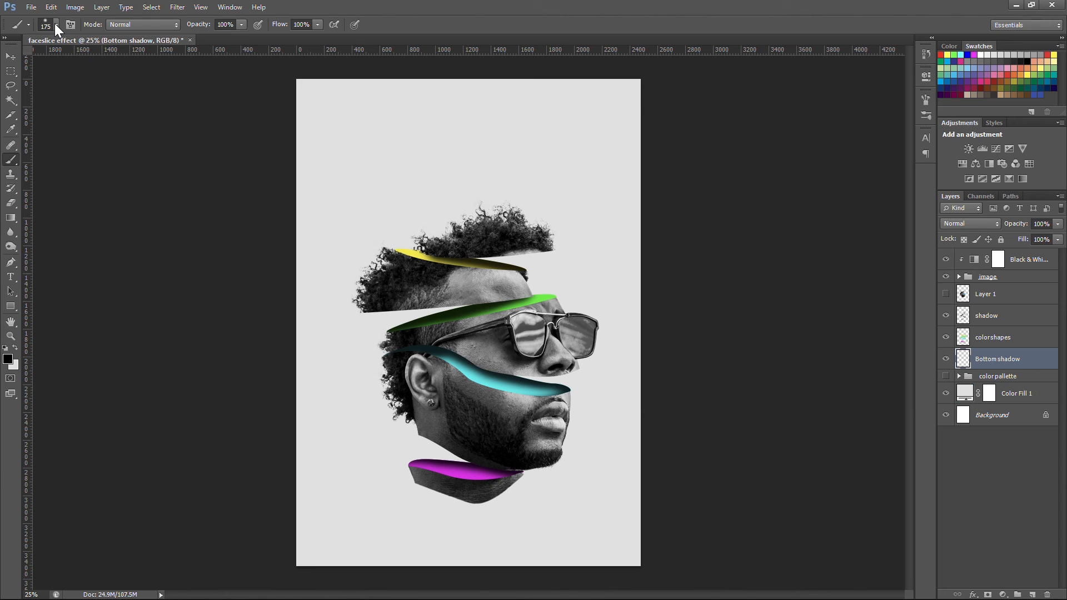
click(70, 24)
click(792, 109)
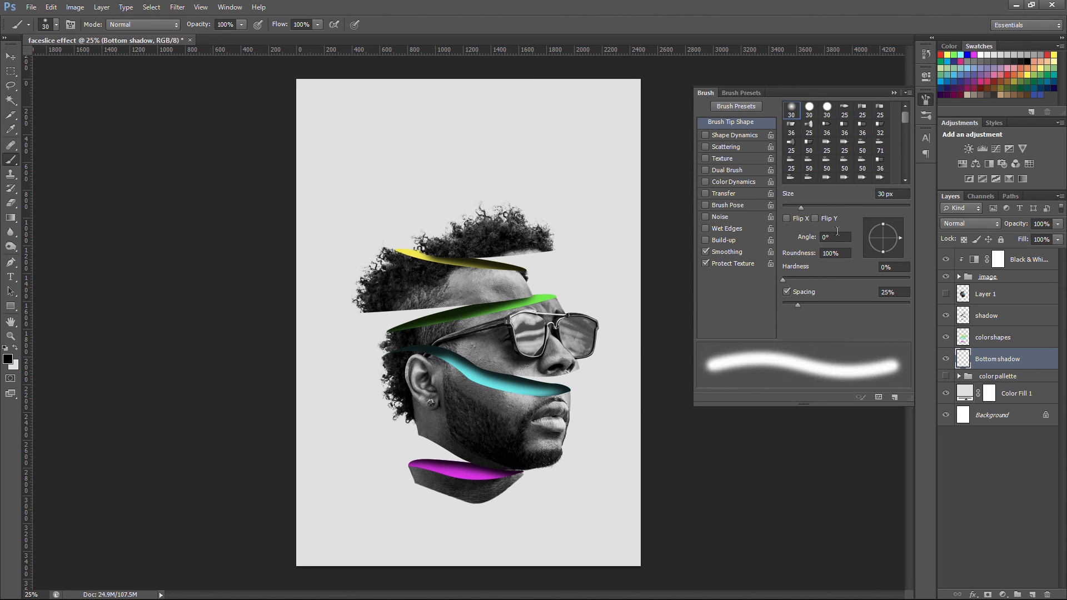
click(834, 237)
text(180)
key(Tab)
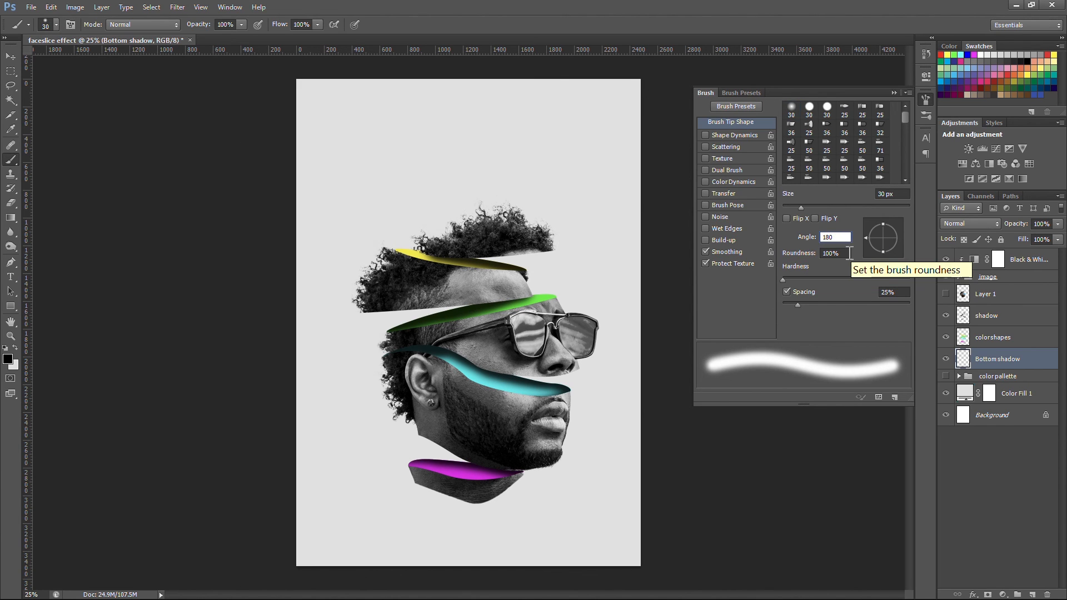
text(10)
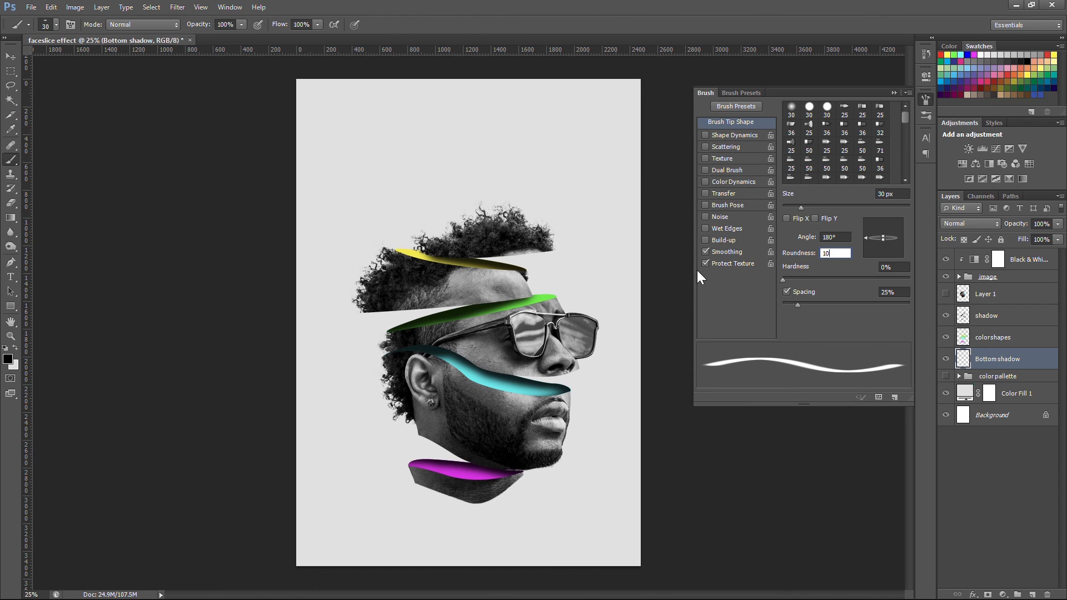
- Enlarge the flattened brush to 800 px and paint one black shadow dab just beneath the neck slice on the Bottom shadow layer
key(bracketright)
key(bracketright)
key(bracketright)
key(bracketright)
key(bracketright)
key(bracketright)
key(bracketright)
key(bracketright)
key(bracketright)
key(bracketright)
key(bracketright)
key(bracketright)
key(bracketright)
key(bracketright)
key(bracketright)
key(bracketright)
key(bracketright)
key(bracketright)
key(bracketright)
key(bracketright)
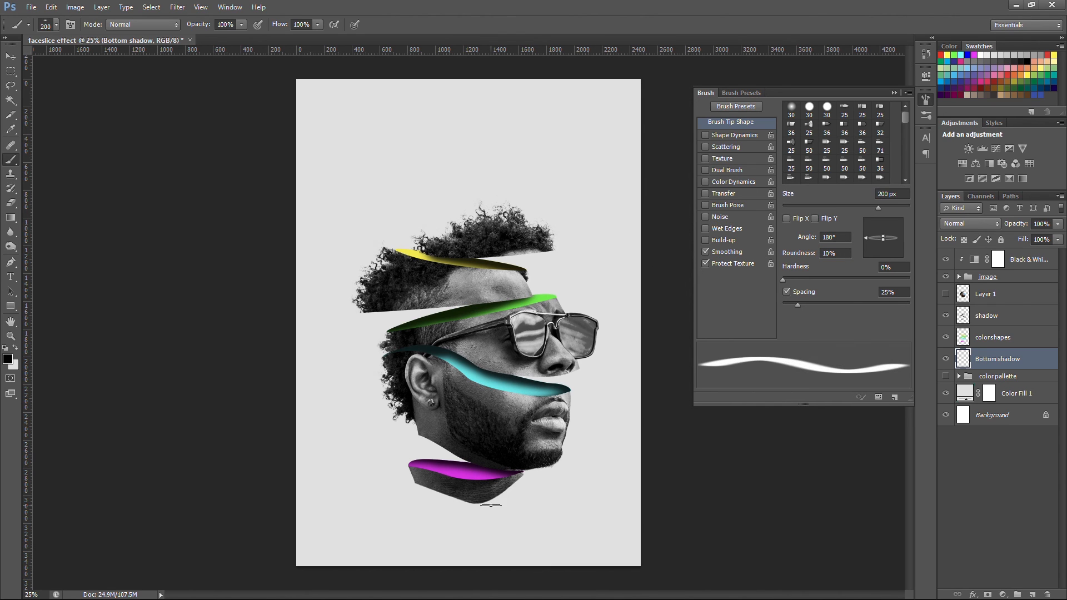
key(bracketleft)
key(bracketleft)
click(475, 512)
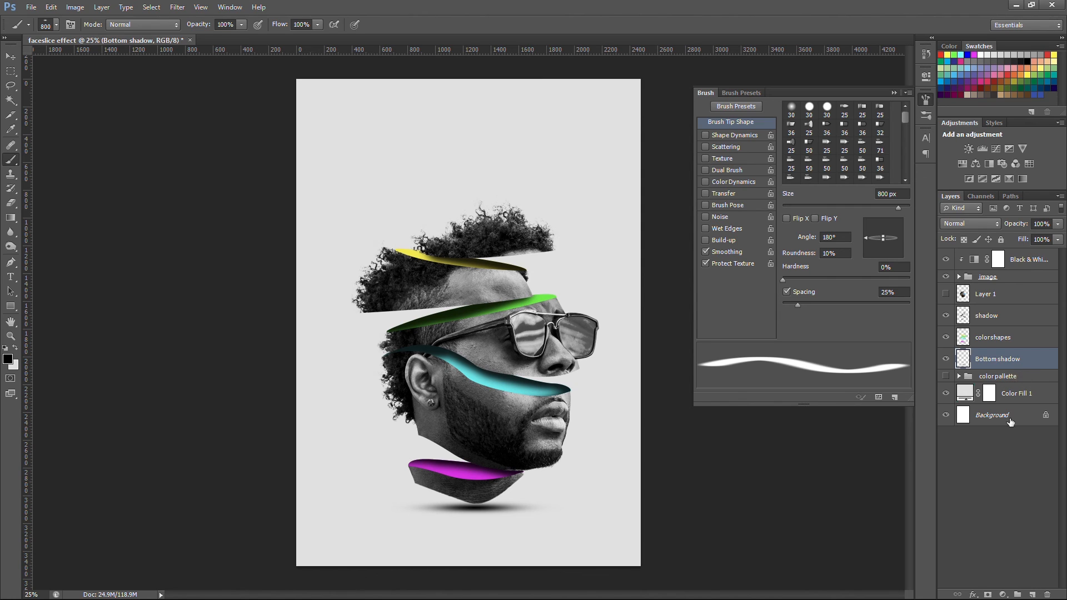
- Duplicate the Bottom shadow layer and stretch the copy horizontally to about 147% width
key(v)
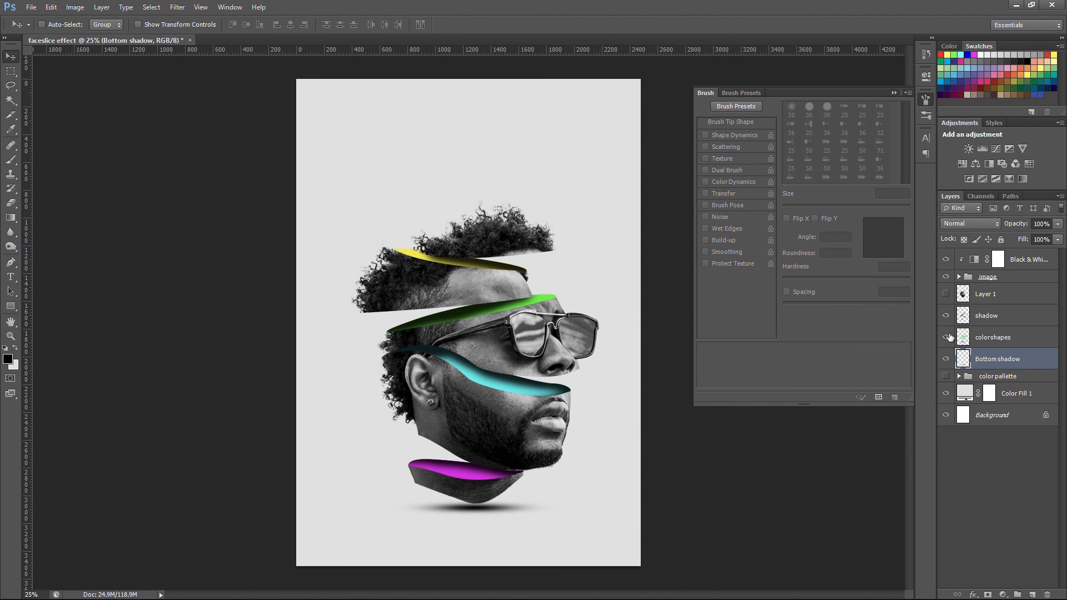
key(ctrl+j)
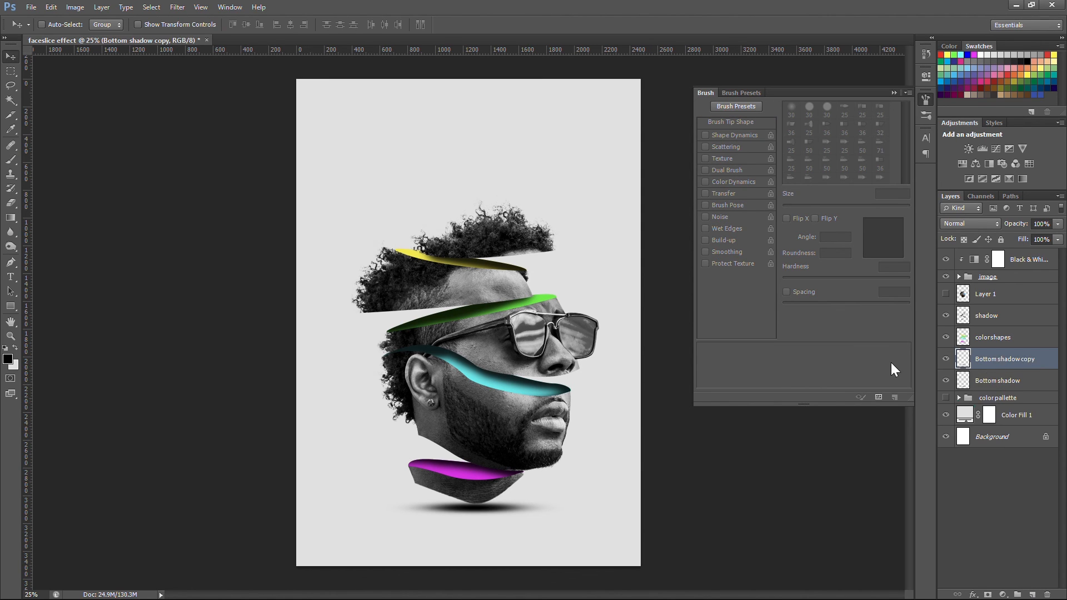
key(ctrl+t)
drag(593, 509, 609, 508)
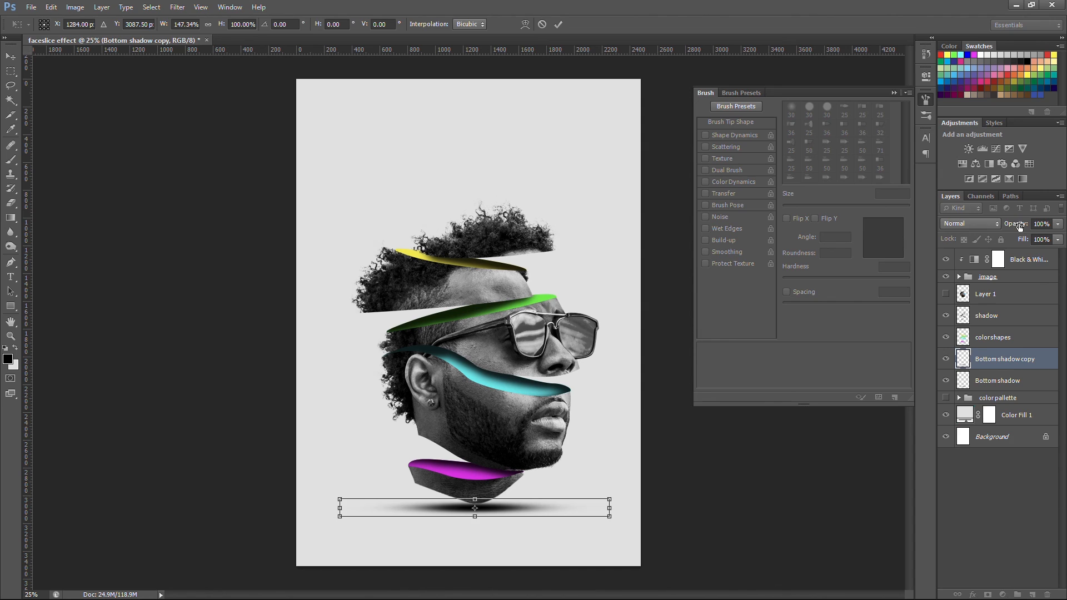
key(Return)
- Lower the Bottom shadow copy layer's opacity to 46% and toggle its visibility to compare the effect
drag(1019, 225, 991, 222)
click(945, 360)
click(945, 360)
click(946, 360)
click(946, 360)
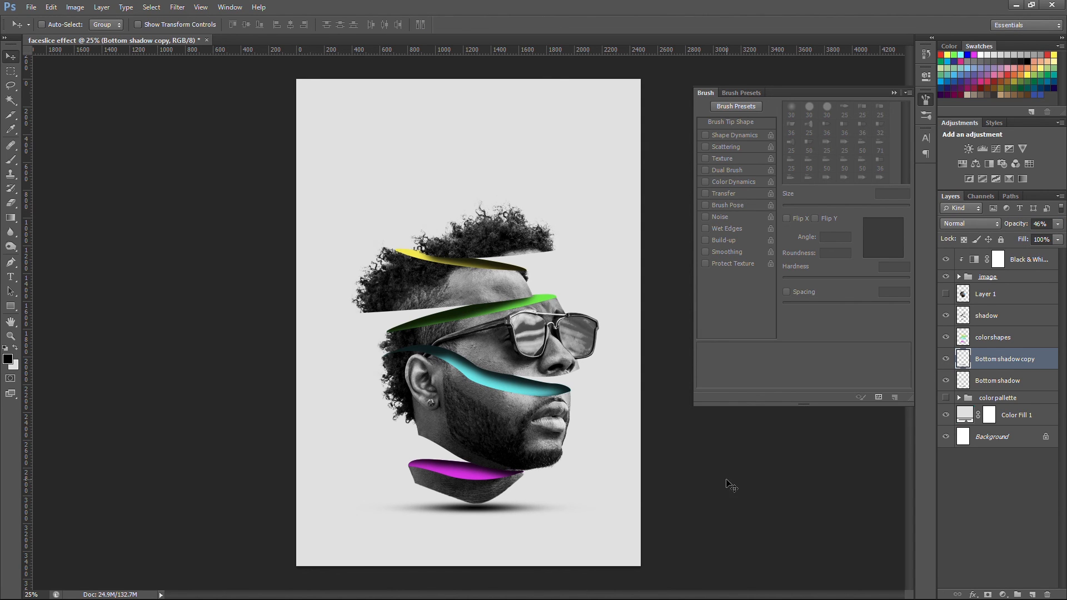
- Select both bottom shadow layers and move them slightly down from the neck slice
shift+click(1017, 379)
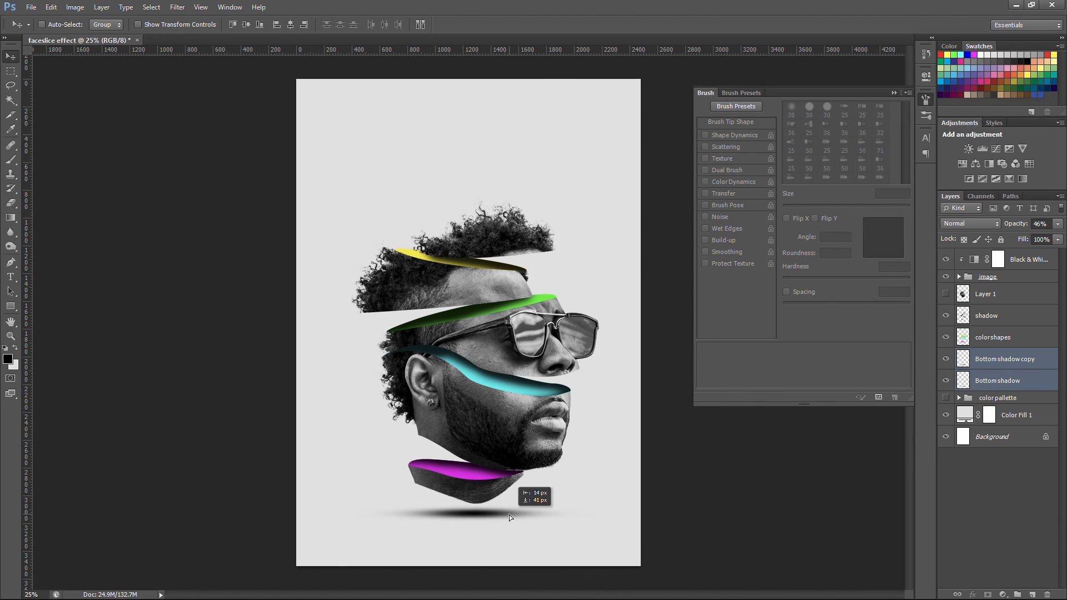
key(shift+Up)
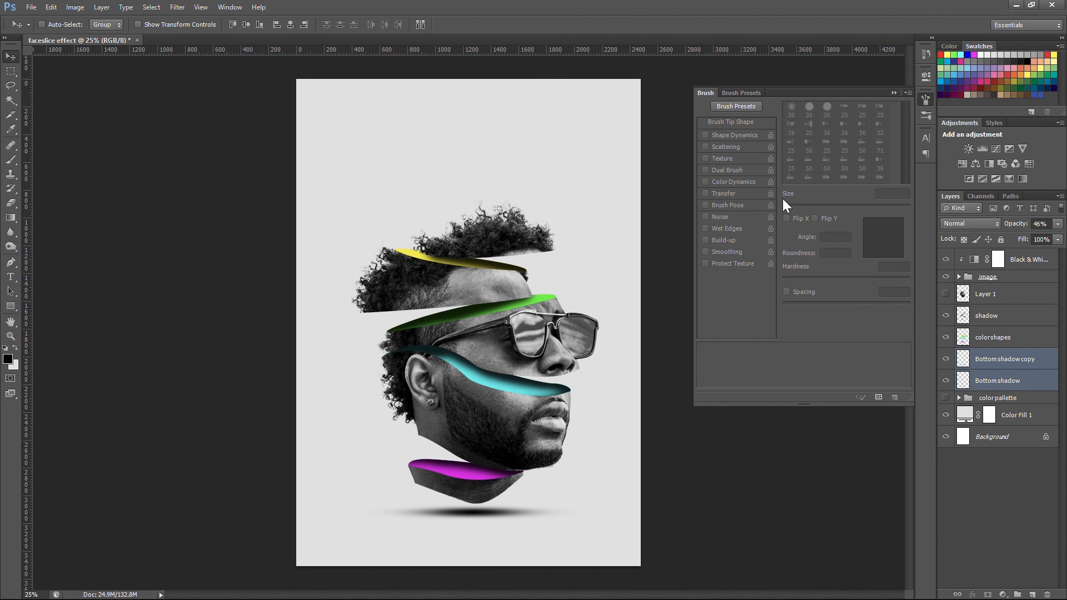
key(ctrl+minus)
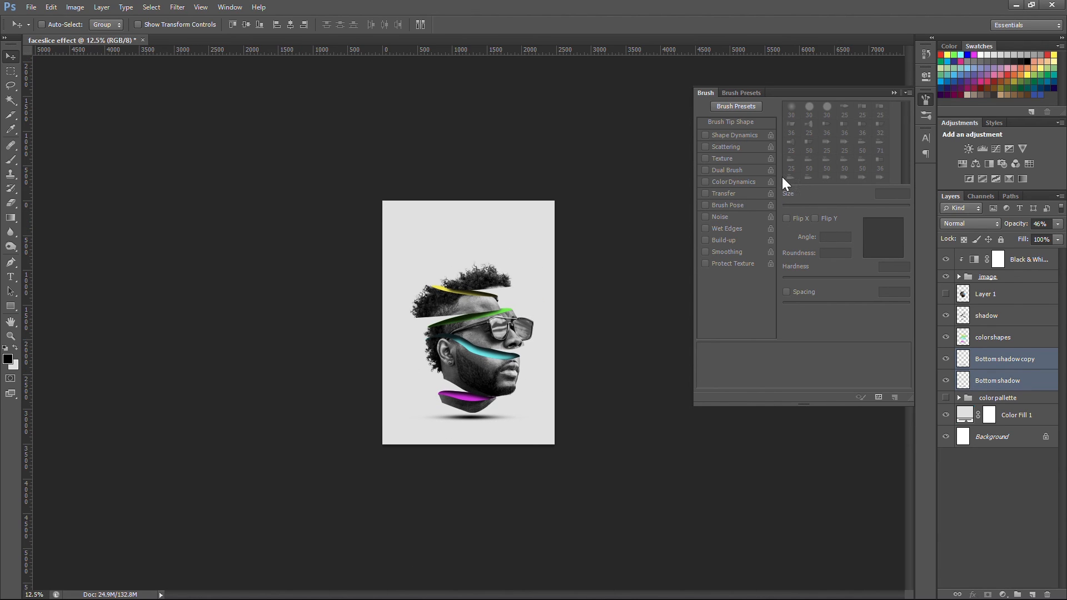
- Collapse the brush settings and select only the original Bottom shadow layer
click(893, 93)
key(ctrl+minus)
key(ctrl+plus)
key(ctrl+plus)
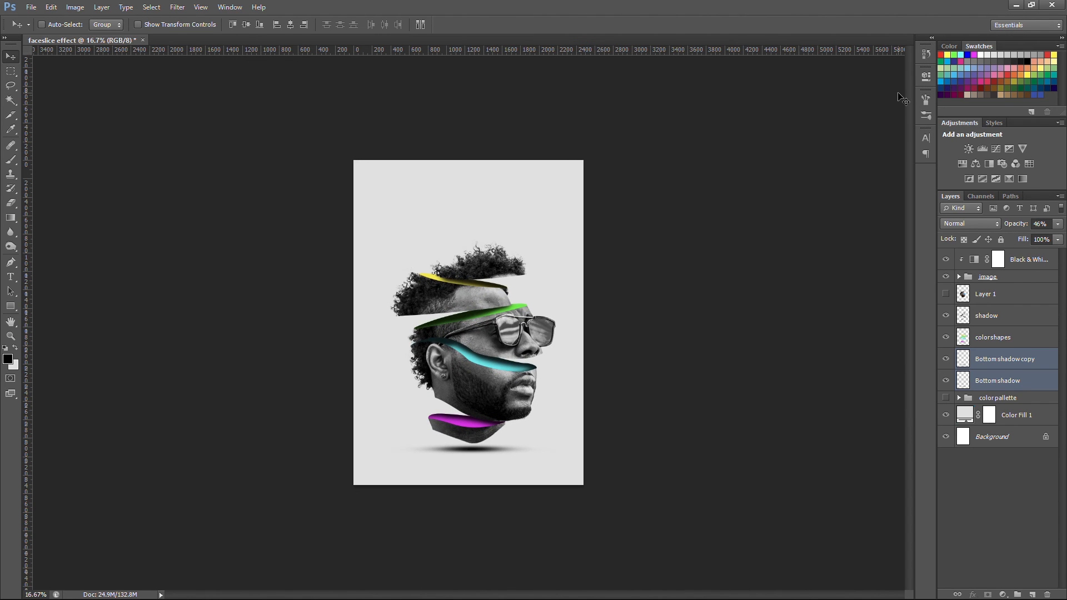
click(1037, 382)
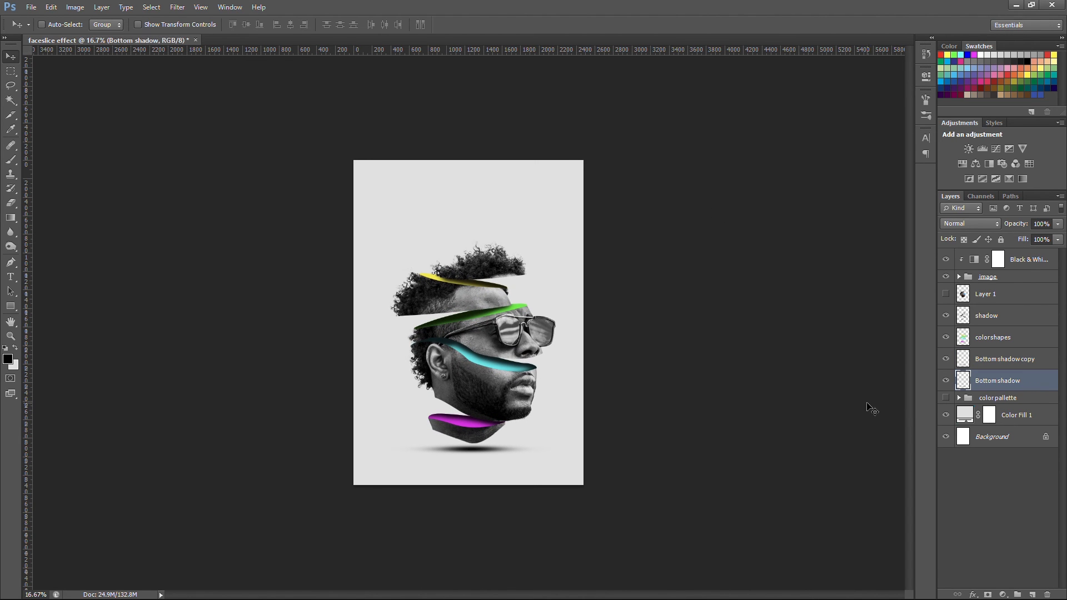